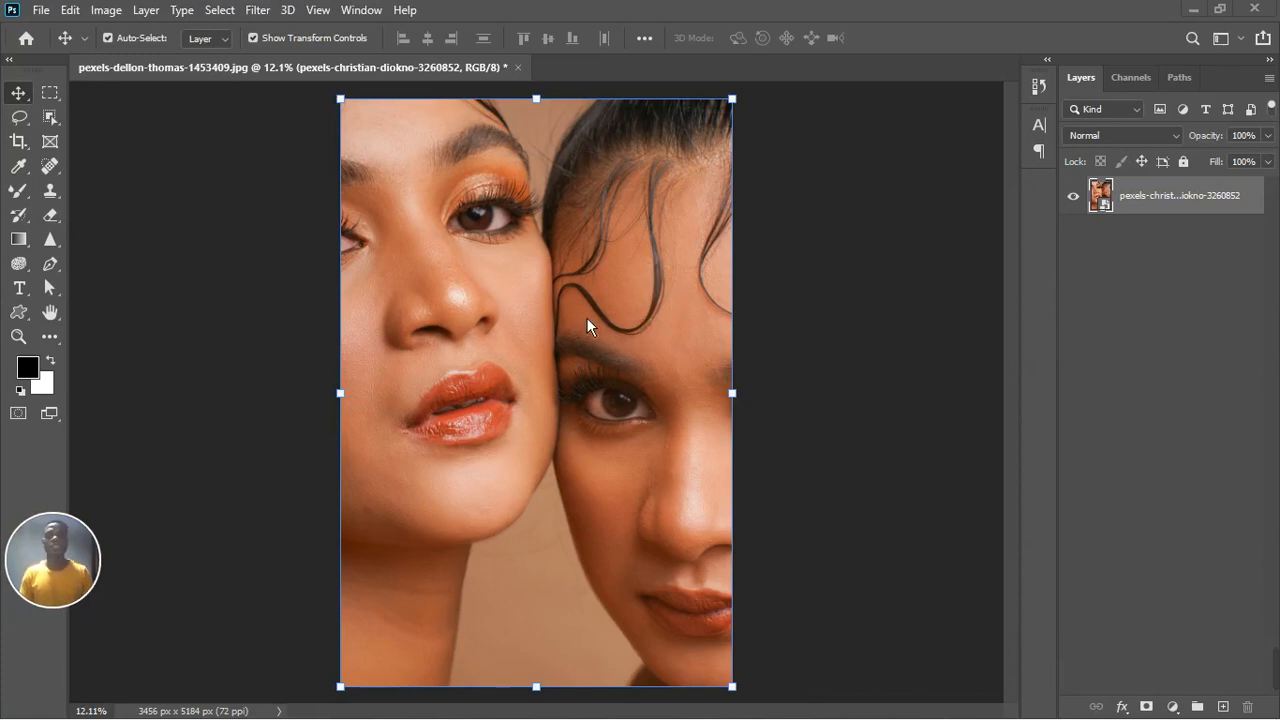
Step: Add a Solid Color fill layer above the photo, accepting black as its color
{"action": "left_click", "coordinate": [1176, 707]}
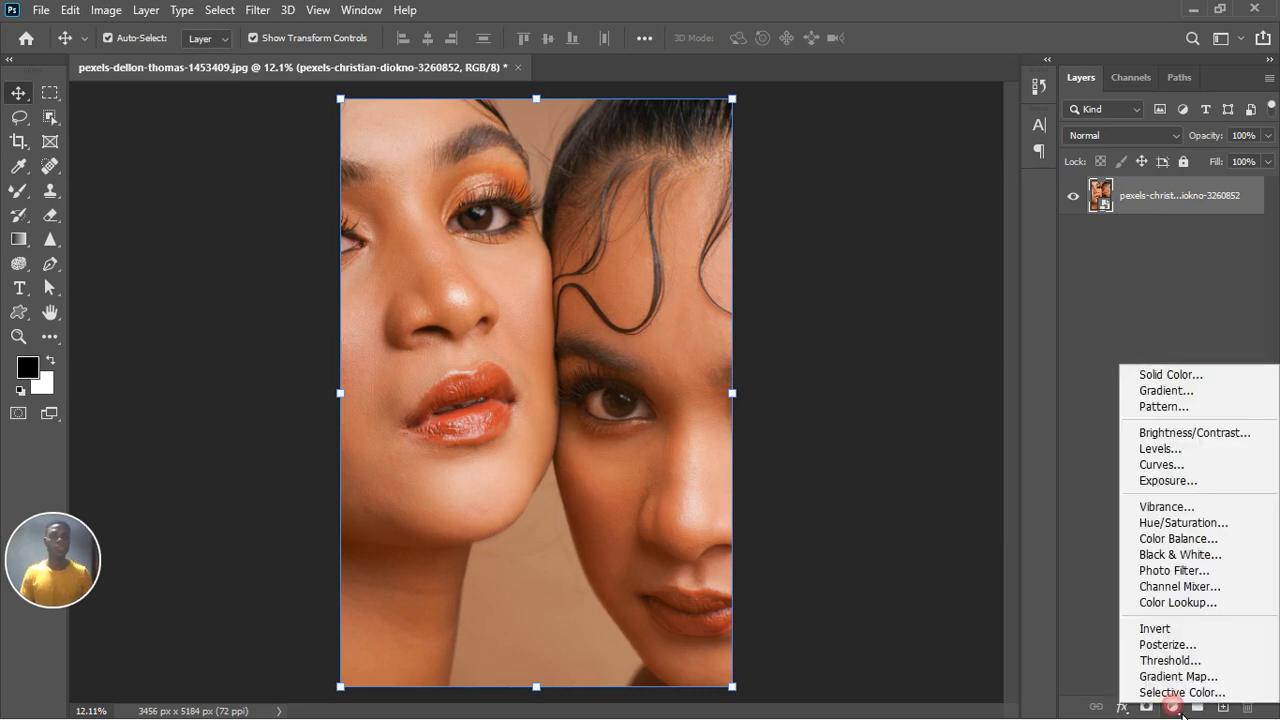
{"action": "left_click", "coordinate": [1197, 380]}
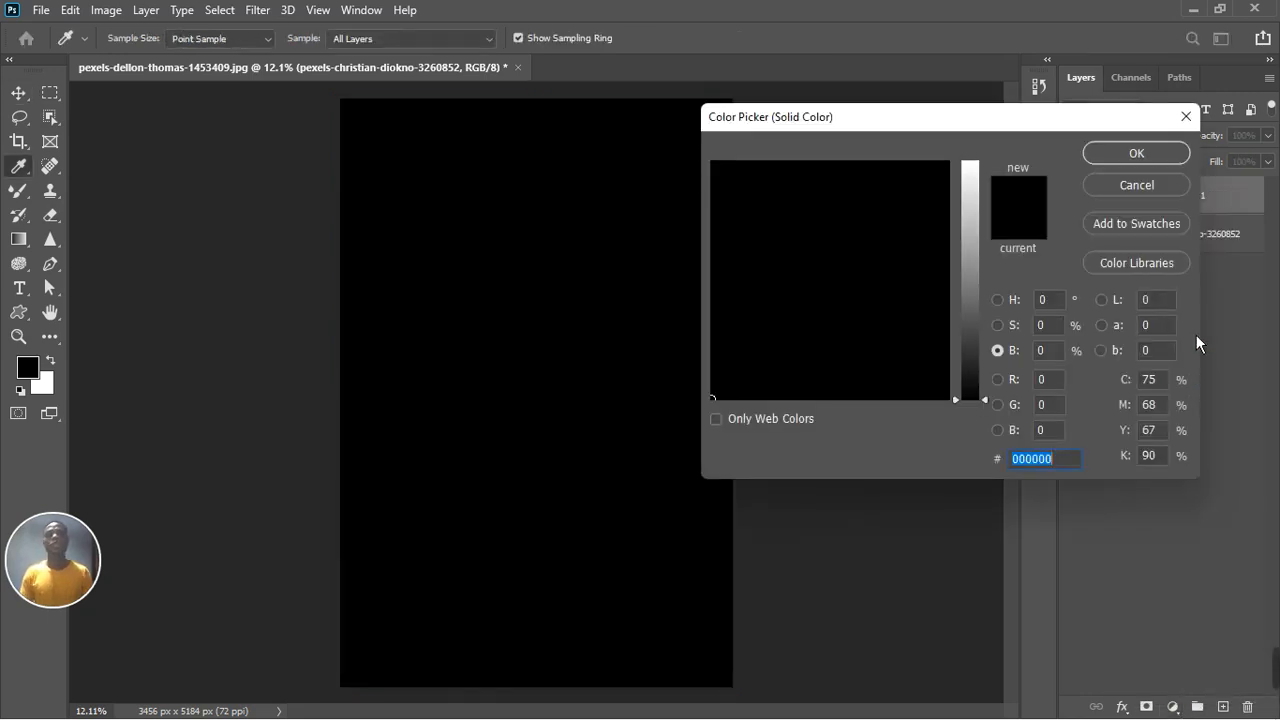
{"action": "left_click", "coordinate": [1157, 156]}
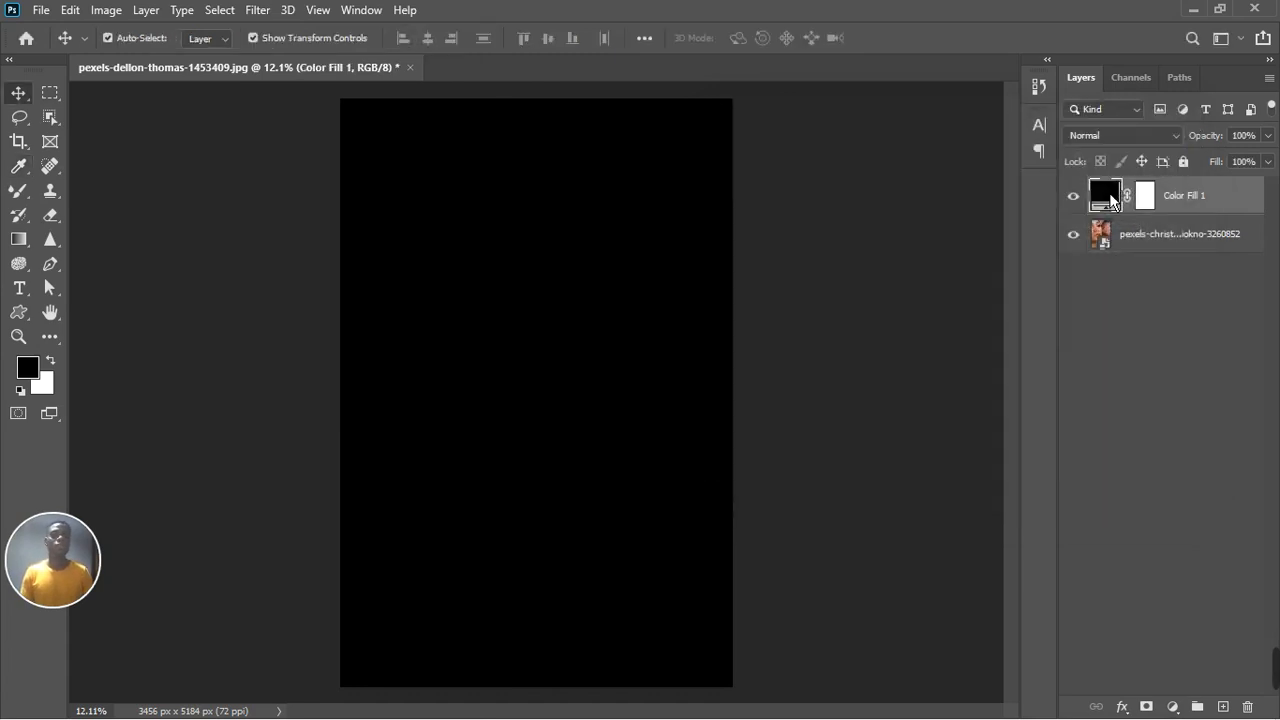
Step: Hide the fill layer, sample the skin tone beside the left woman's eye, lighten it to #e9c7c2, and show the layer again
{"action": "double_click", "coordinate": [1109, 196]}
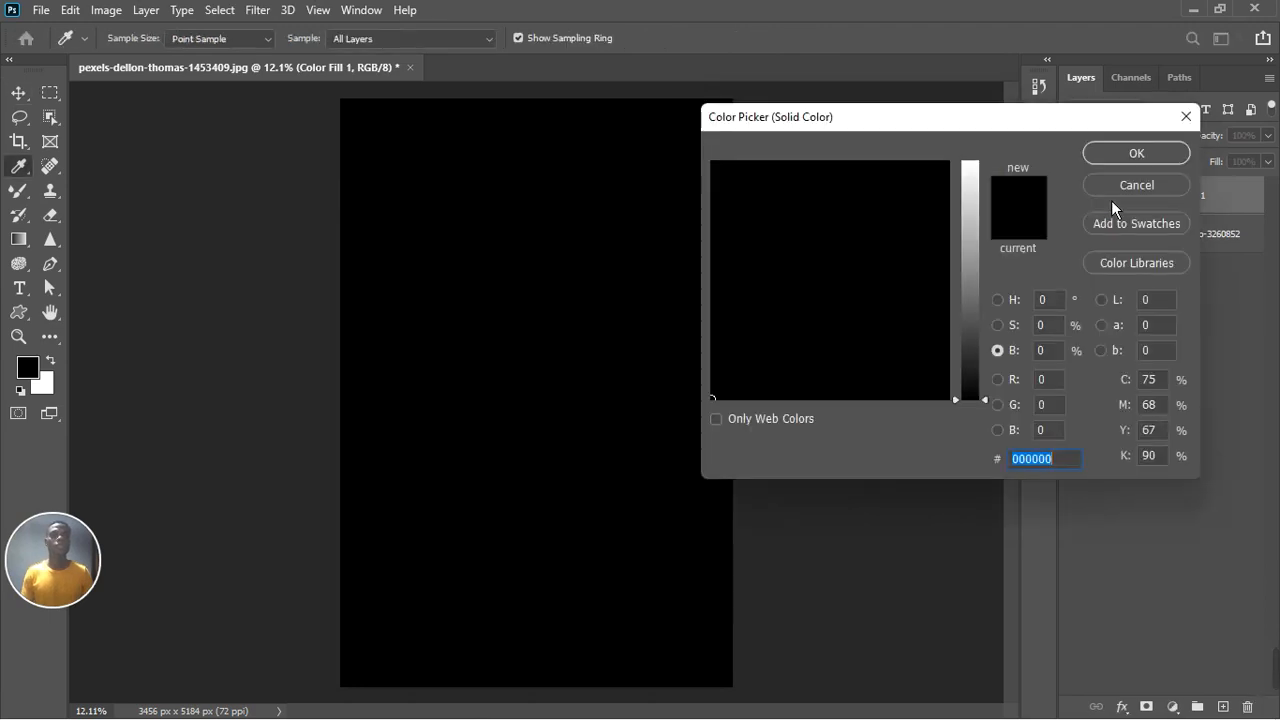
{"action": "left_click", "coordinate": [1186, 116]}
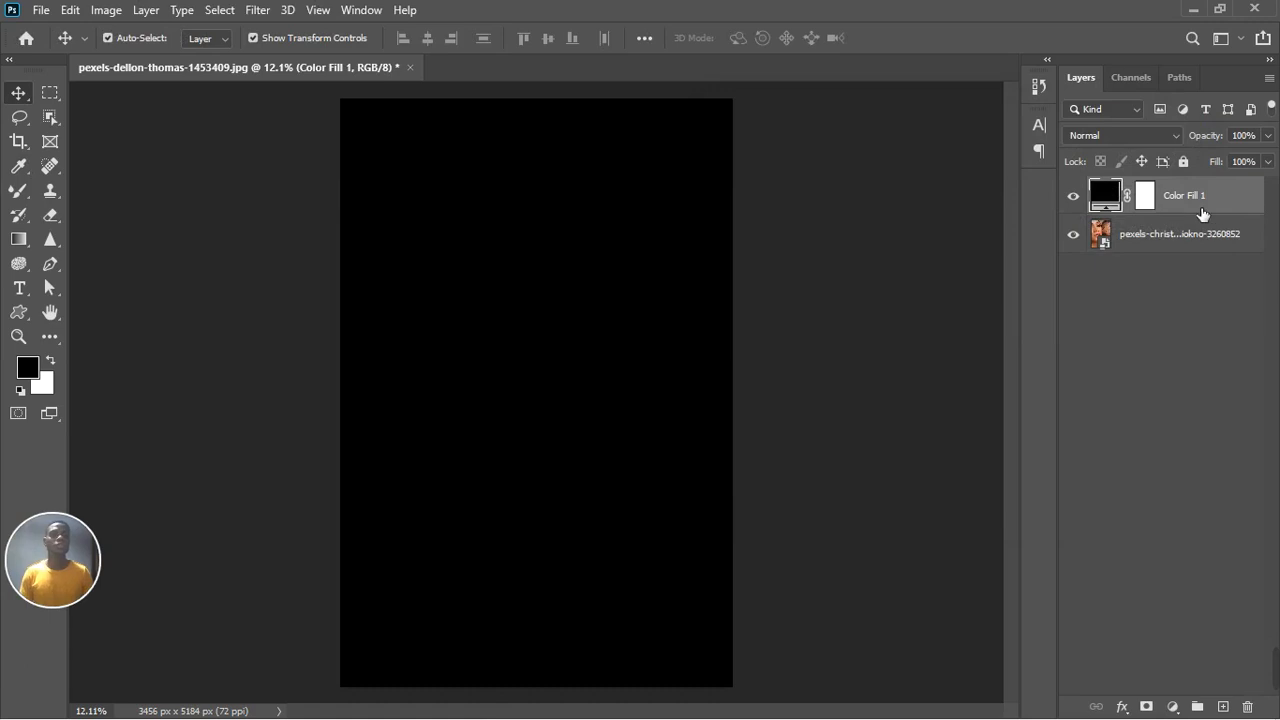
{"action": "left_click", "coordinate": [1074, 197]}
{"action": "double_click", "coordinate": [1102, 197]}
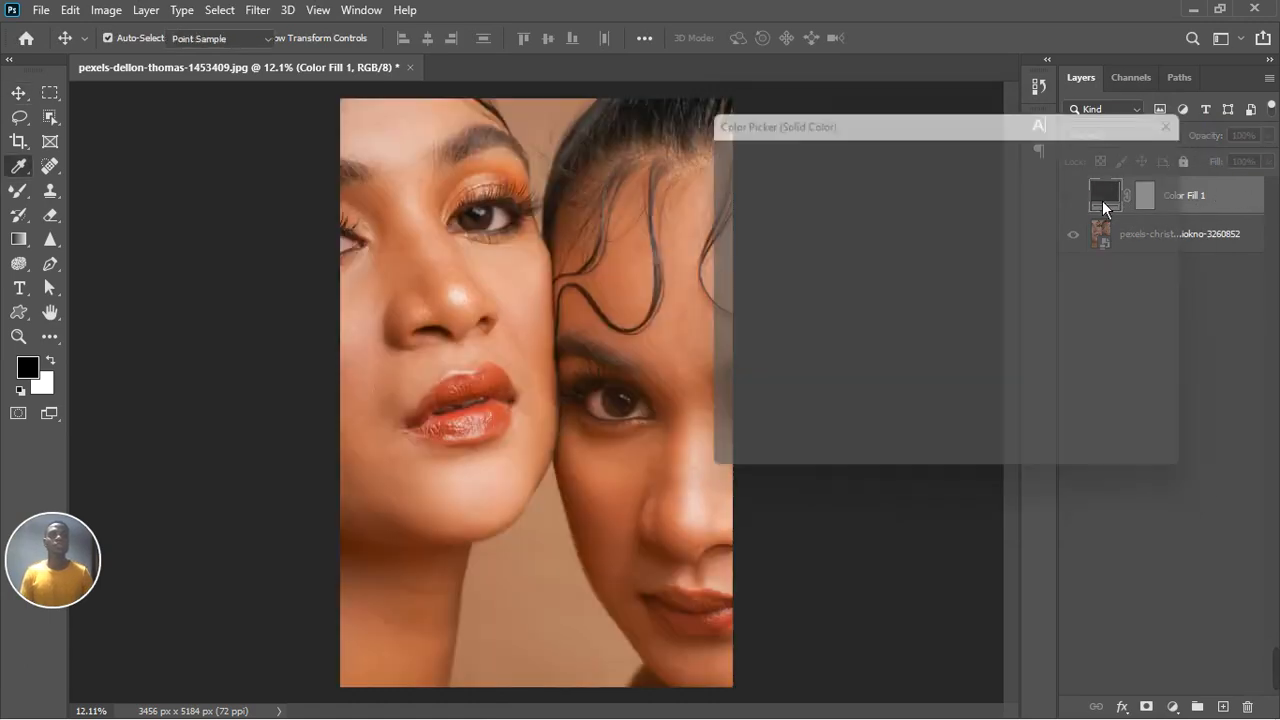
{"action": "left_click_drag", "start_coordinate": [855, 126], "coordinate": [886, 124]}
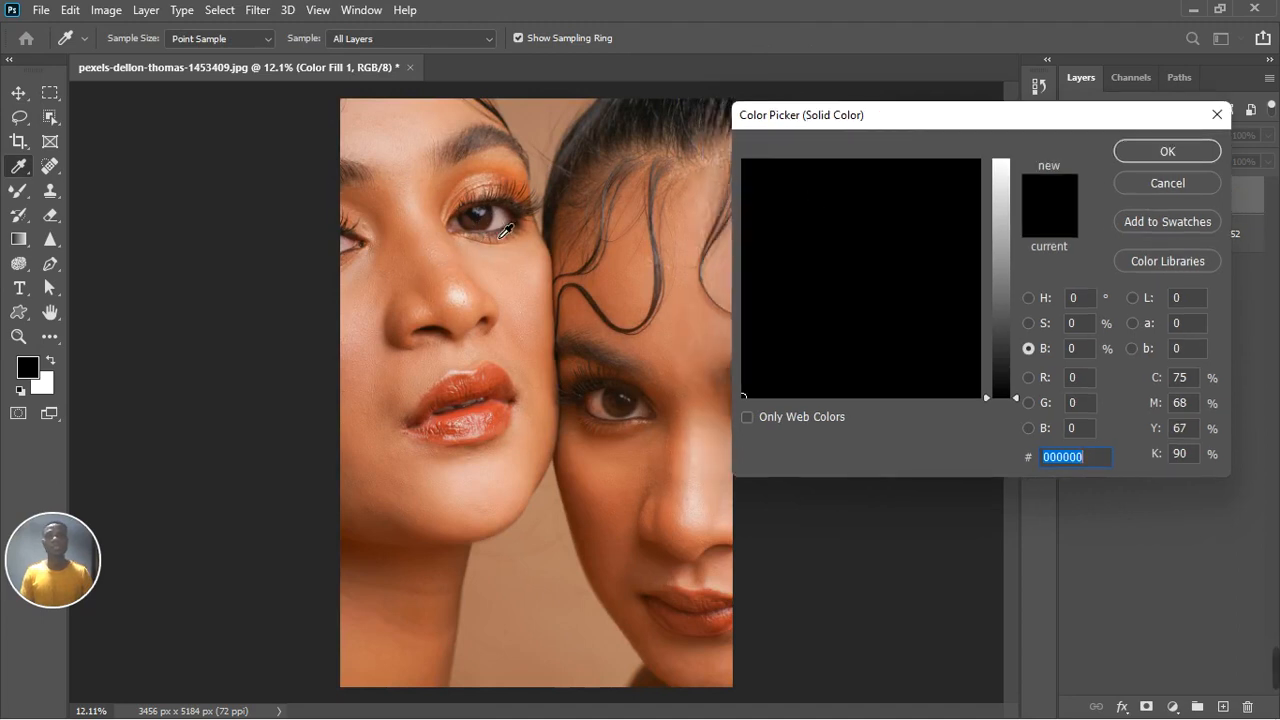
{"action": "left_click", "coordinate": [502, 236]}
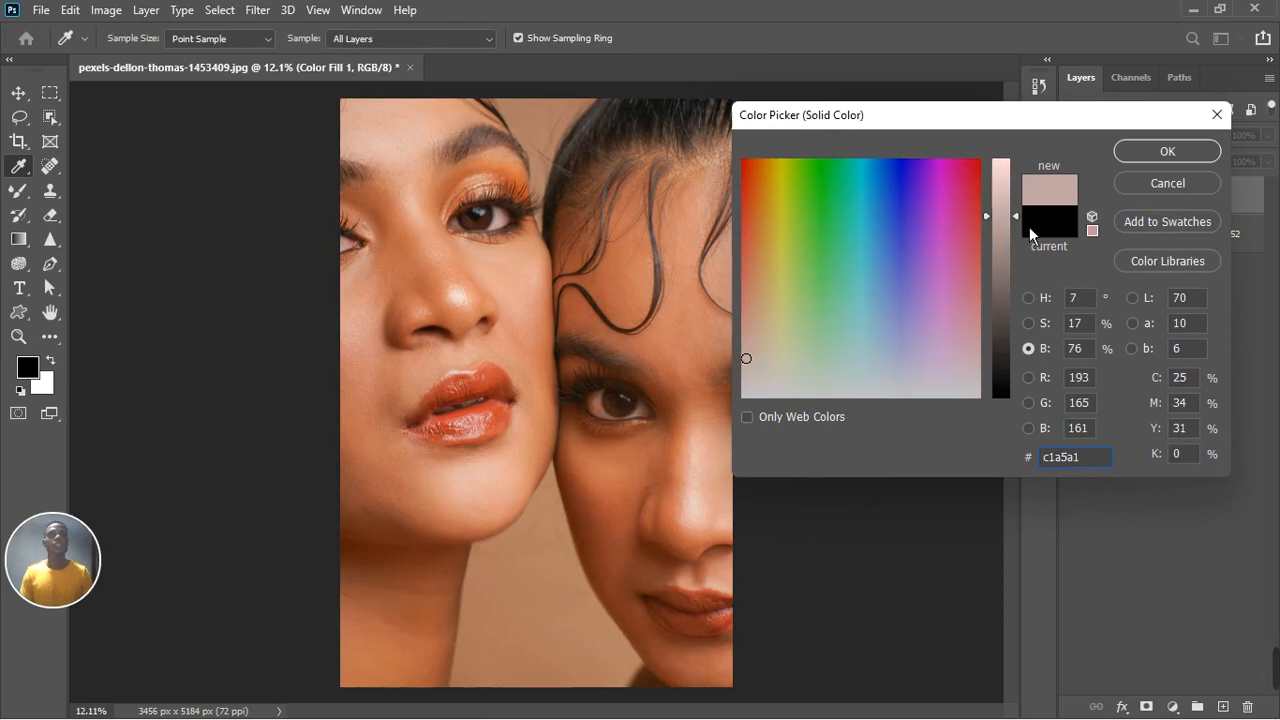
{"action": "left_click_drag", "start_coordinate": [1029, 227], "coordinate": [1029, 188]}
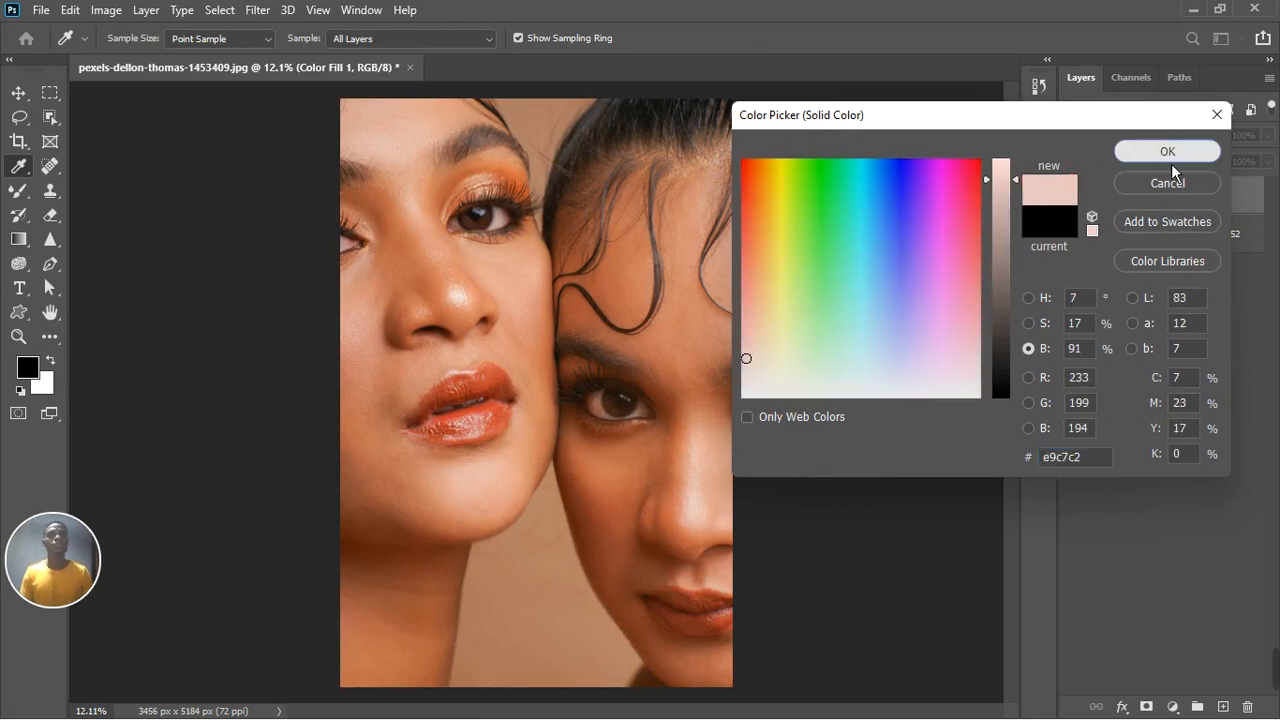
{"action": "left_click", "coordinate": [1165, 156]}
{"action": "left_click", "coordinate": [1074, 196]}
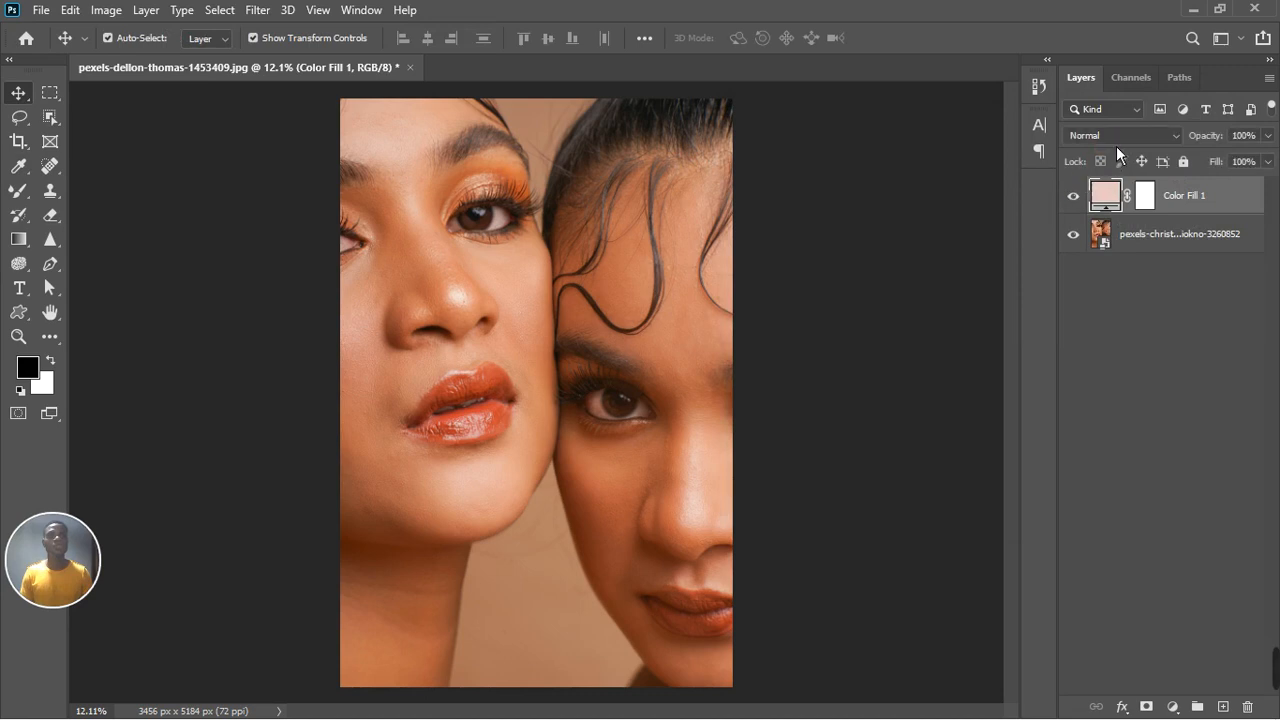
Step: Set the Color Fill layer's blend mode to Divide
{"action": "left_click", "coordinate": [1116, 142]}
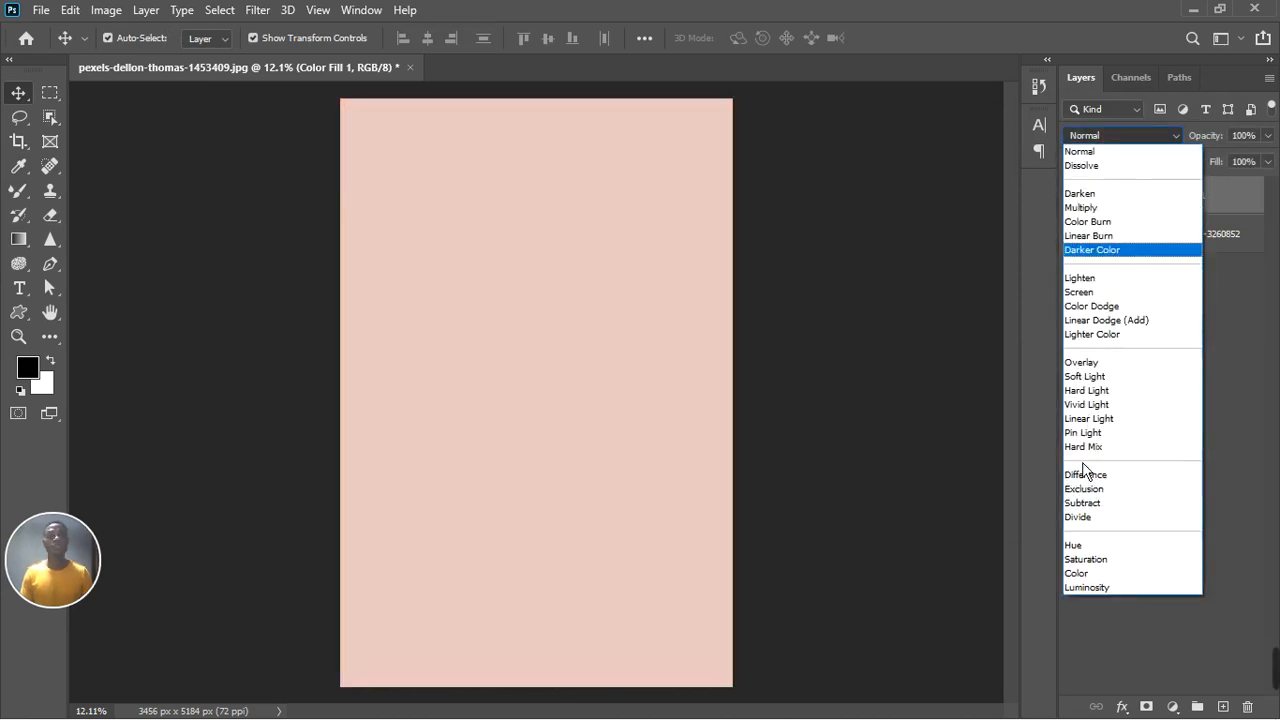
{"action": "left_click", "coordinate": [1082, 519]}
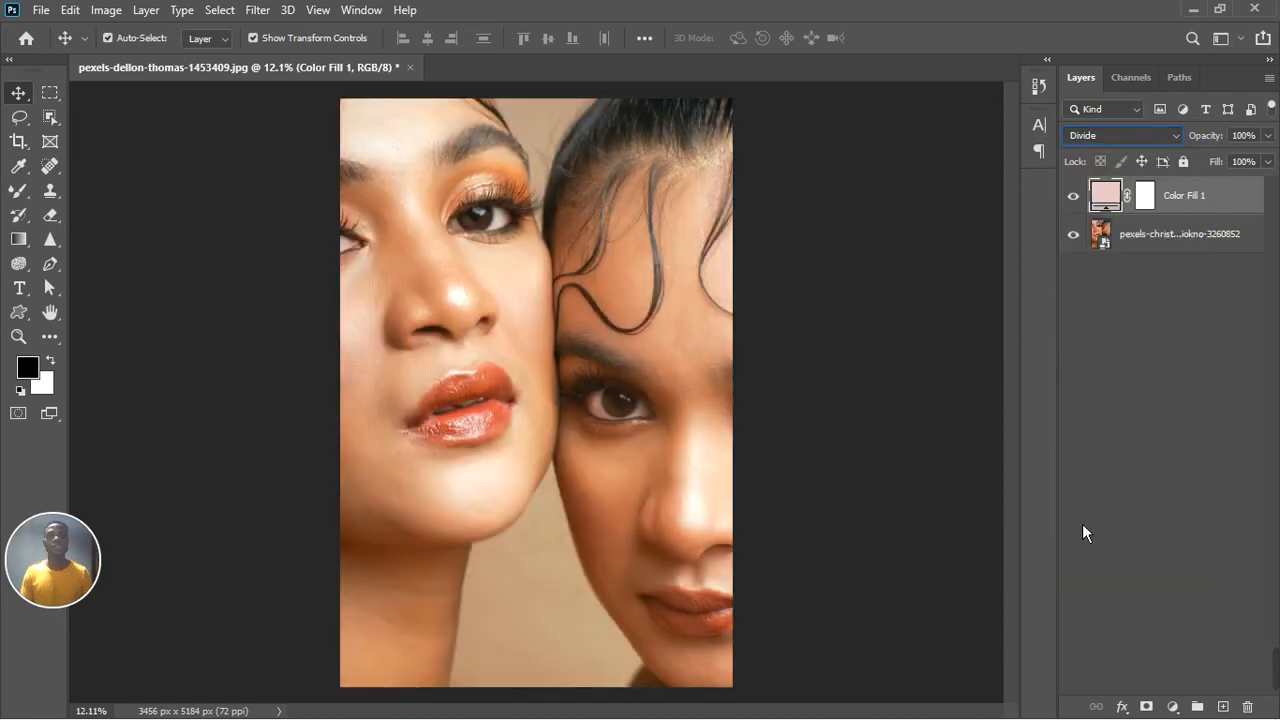
Step: Lighten the fill color to #ffdad5
{"action": "double_click", "coordinate": [1104, 195]}
{"action": "left_click_drag", "start_coordinate": [1023, 193], "coordinate": [1027, 157]}
{"action": "left_click", "coordinate": [1149, 163]}
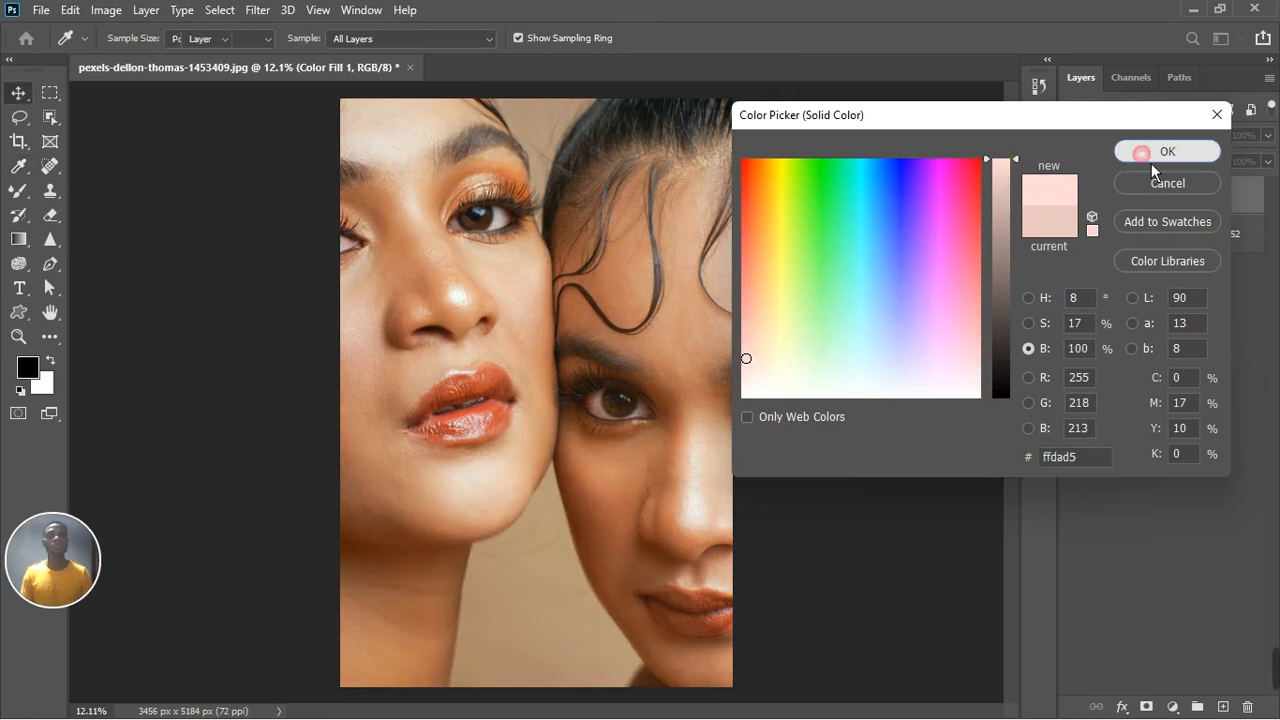
Step: Toggle the Color Fill layer's visibility to compare the image before and after
{"action": "key", "text": "ctrl+minus"}
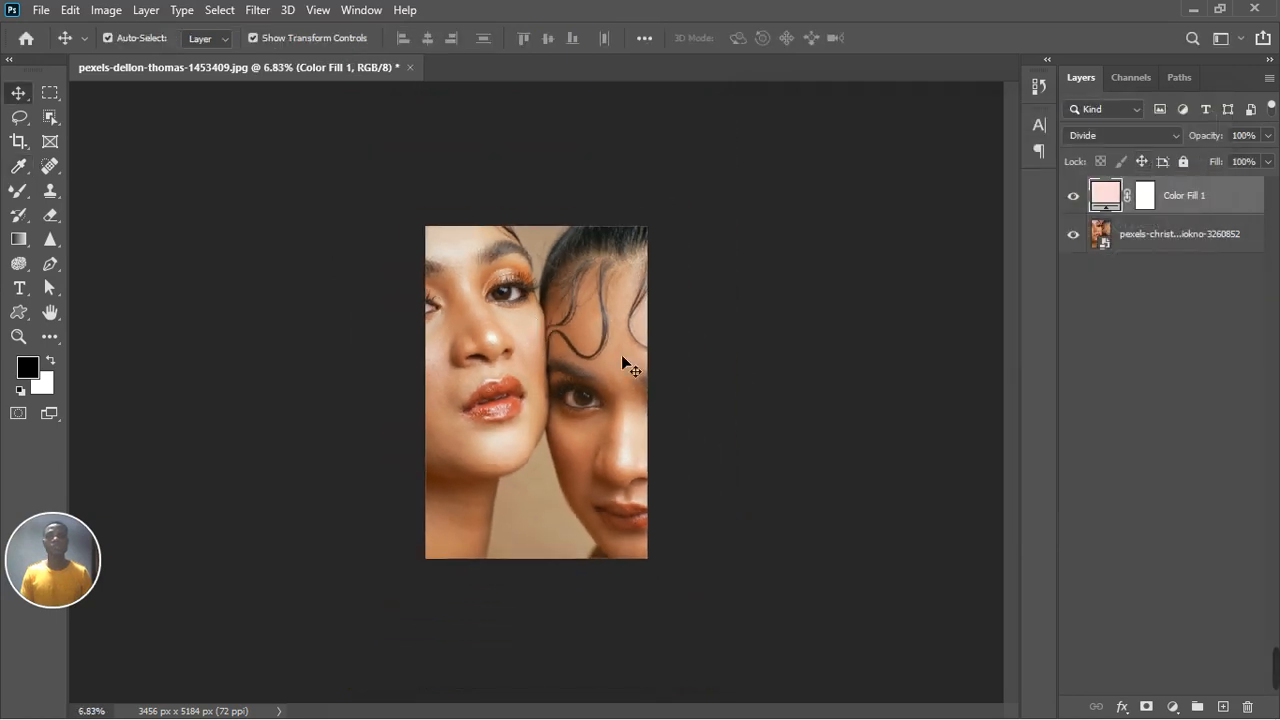
{"action": "left_click", "coordinate": [1075, 197]}
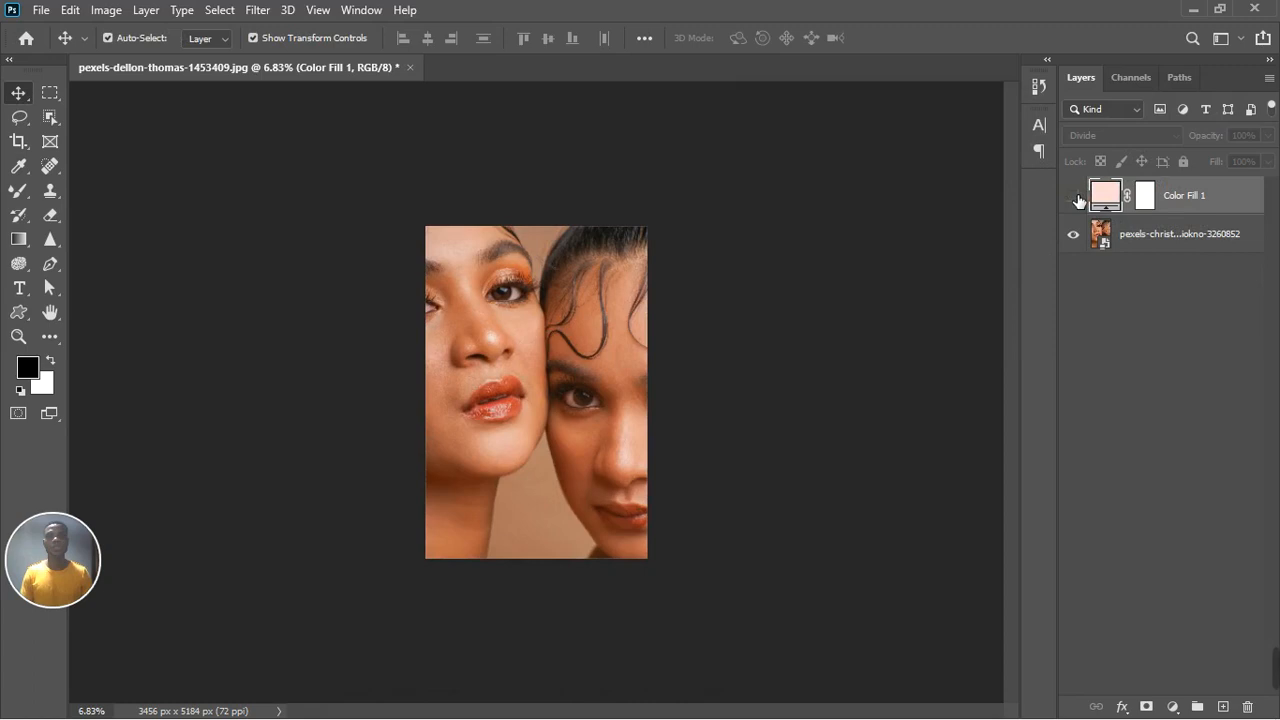
{"action": "left_click", "coordinate": [1075, 197]}
{"action": "key", "text": "ctrl+plus"}
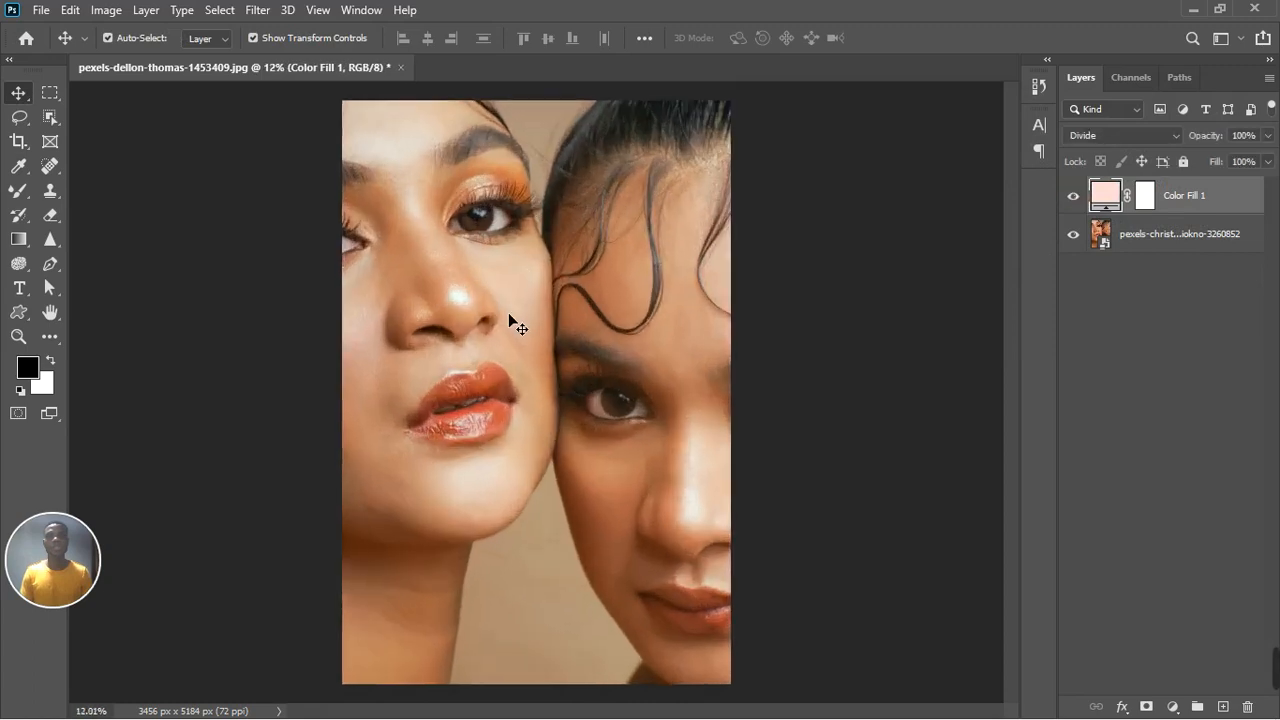
{"action": "scroll", "coordinate": [508, 312], "scroll_direction": "up", "scroll_amount": 4}
{"action": "scroll", "coordinate": [508, 312], "scroll_direction": "down", "scroll_amount": 3}
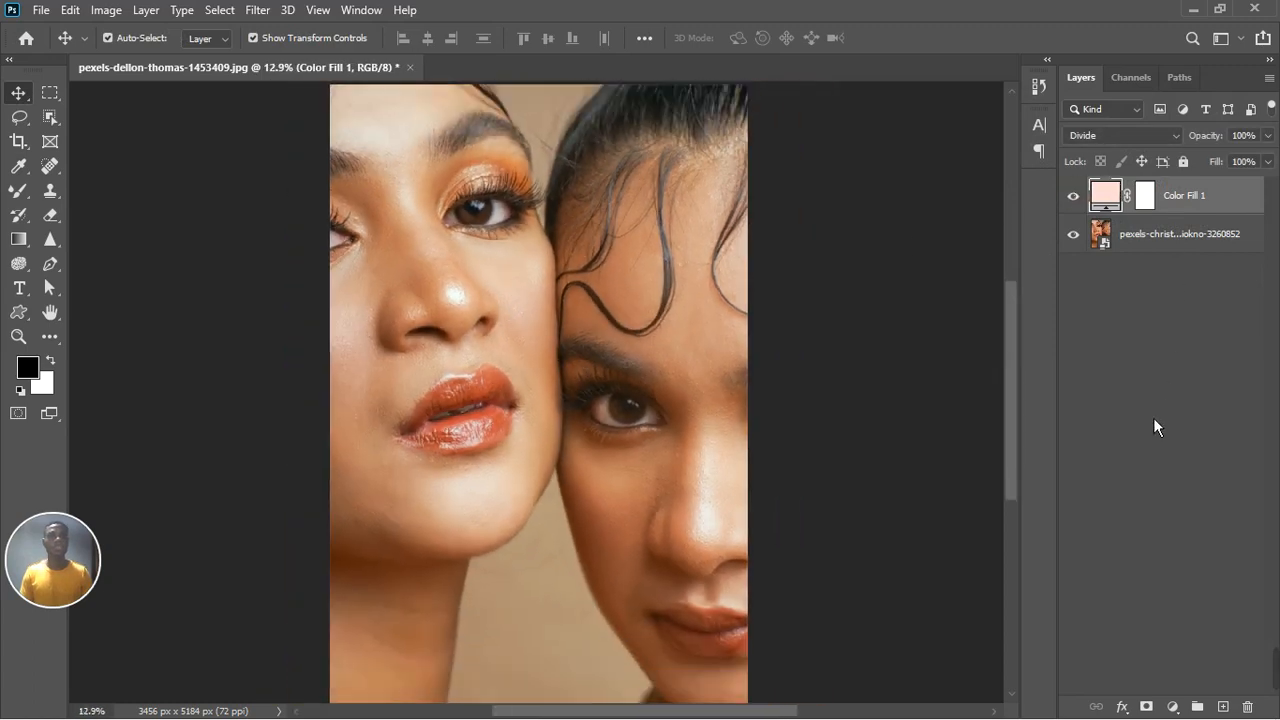
Step: Add an Exposure adjustment layer with Gamma Correction set to 0.96, then close its properties
{"action": "left_click", "coordinate": [1173, 707]}
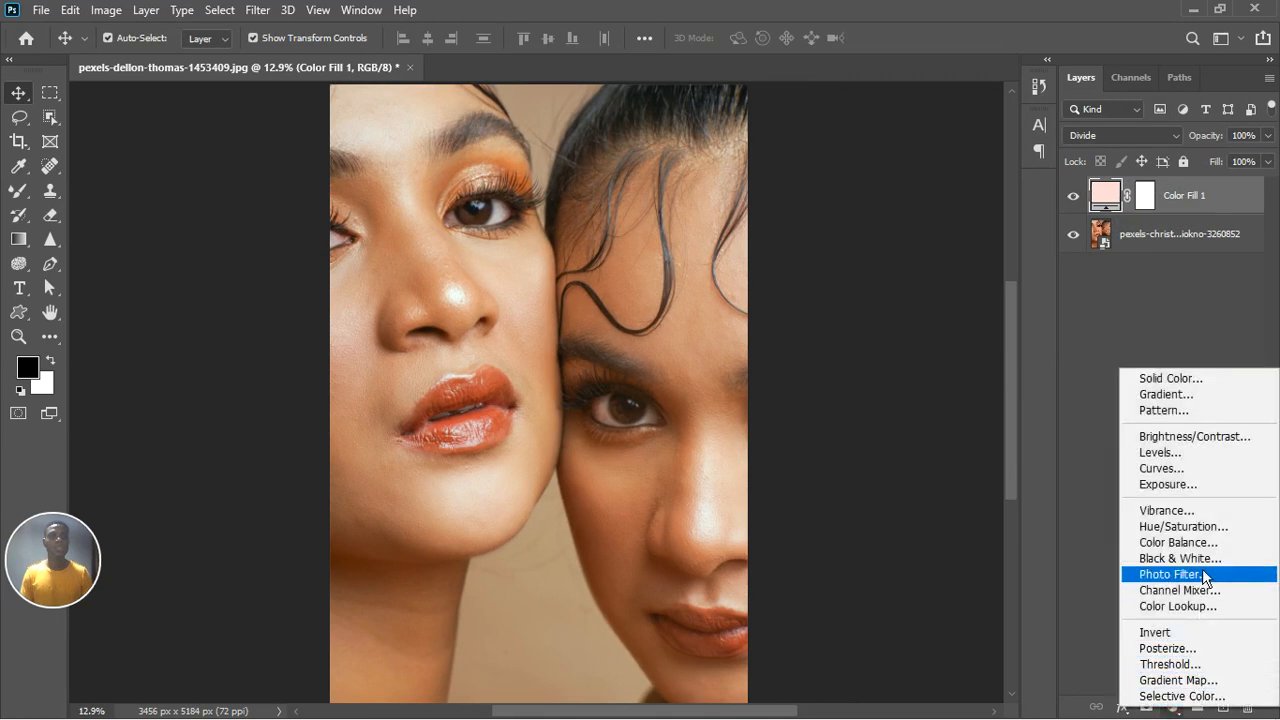
{"action": "left_click", "coordinate": [1198, 494]}
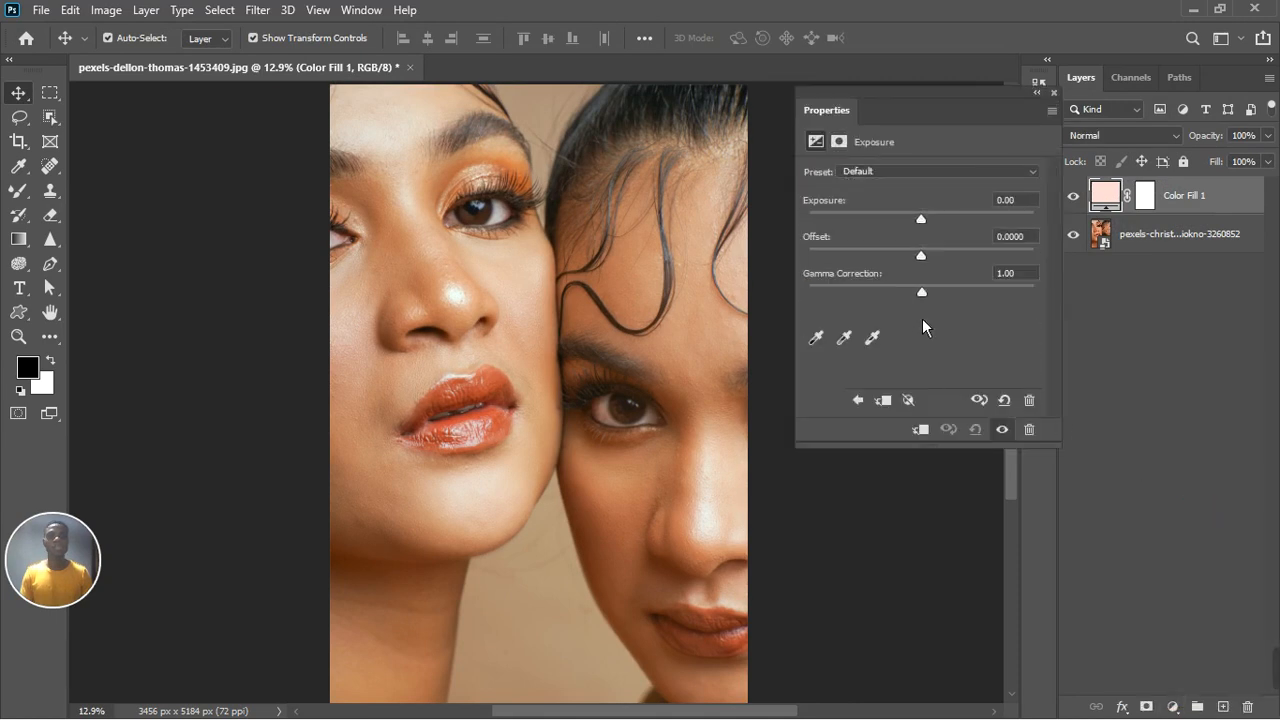
{"action": "left_click_drag", "start_coordinate": [931, 302], "coordinate": [941, 302]}
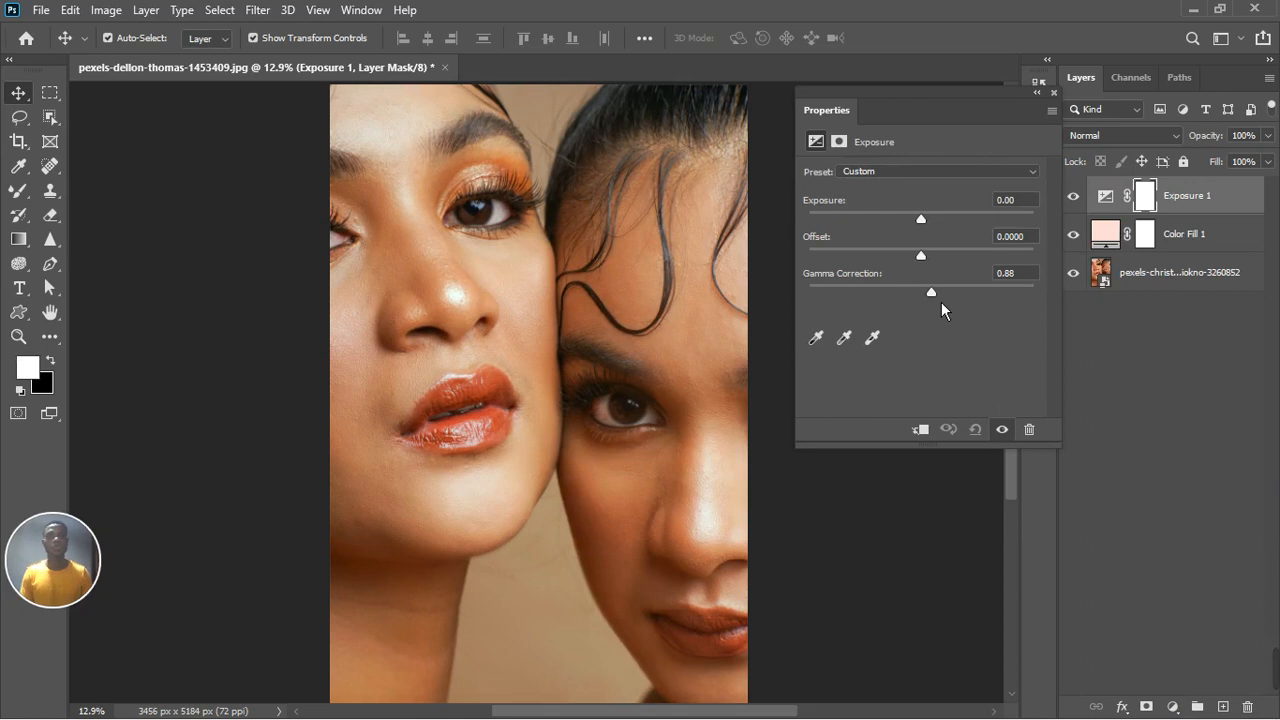
{"action": "left_click_drag", "start_coordinate": [941, 302], "coordinate": [938, 301]}
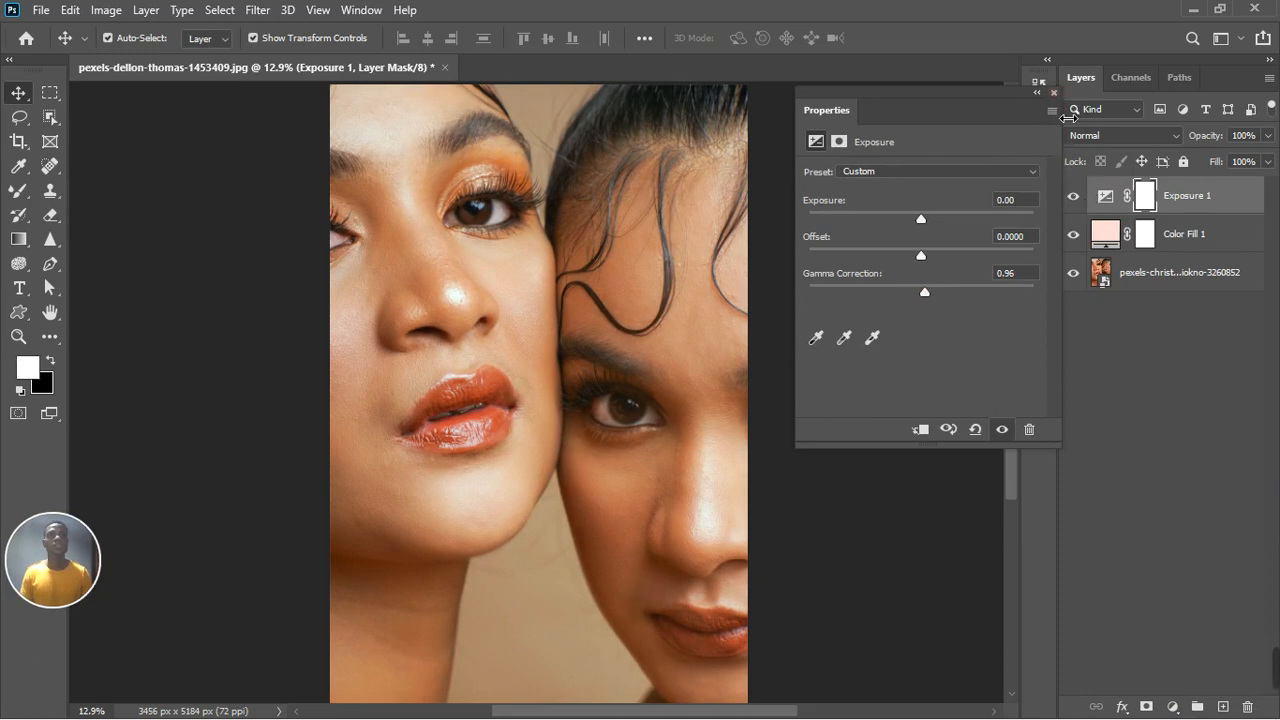
{"action": "left_click", "coordinate": [1054, 93]}
Step: Toggle the Exposure layer's visibility to compare the effect
{"action": "left_click", "coordinate": [1077, 205]}
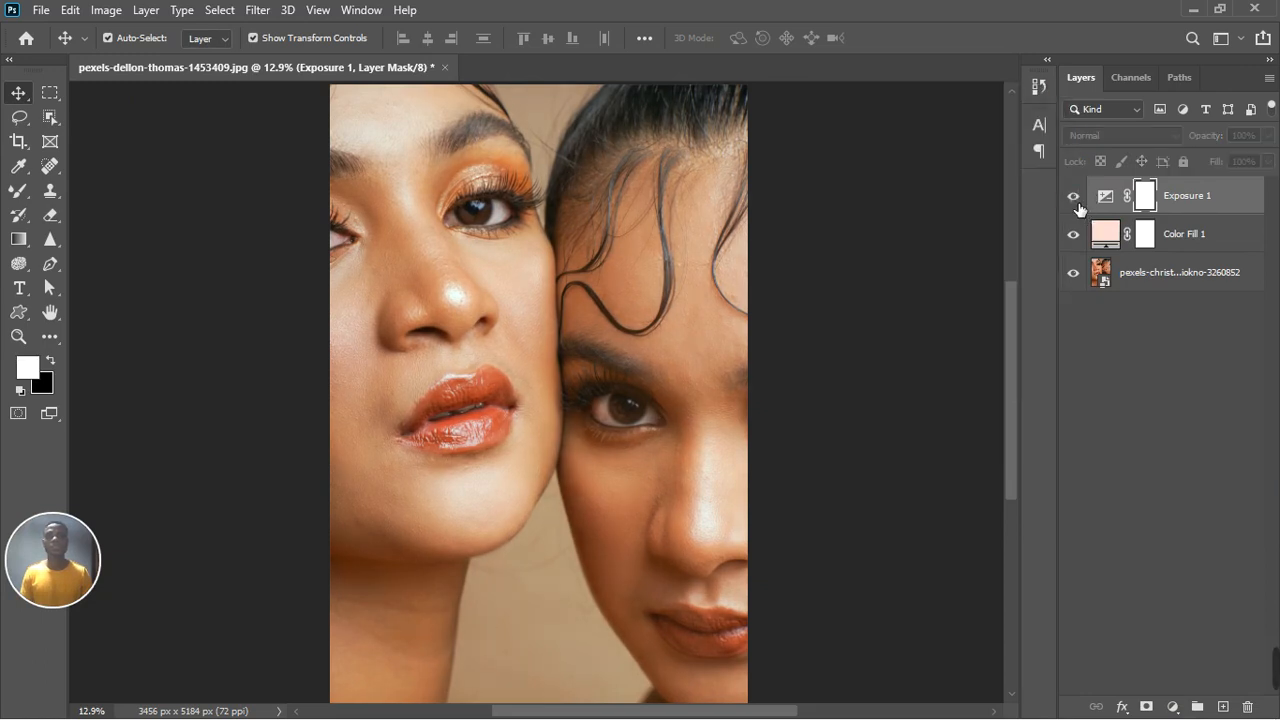
{"action": "left_click", "coordinate": [1074, 200]}
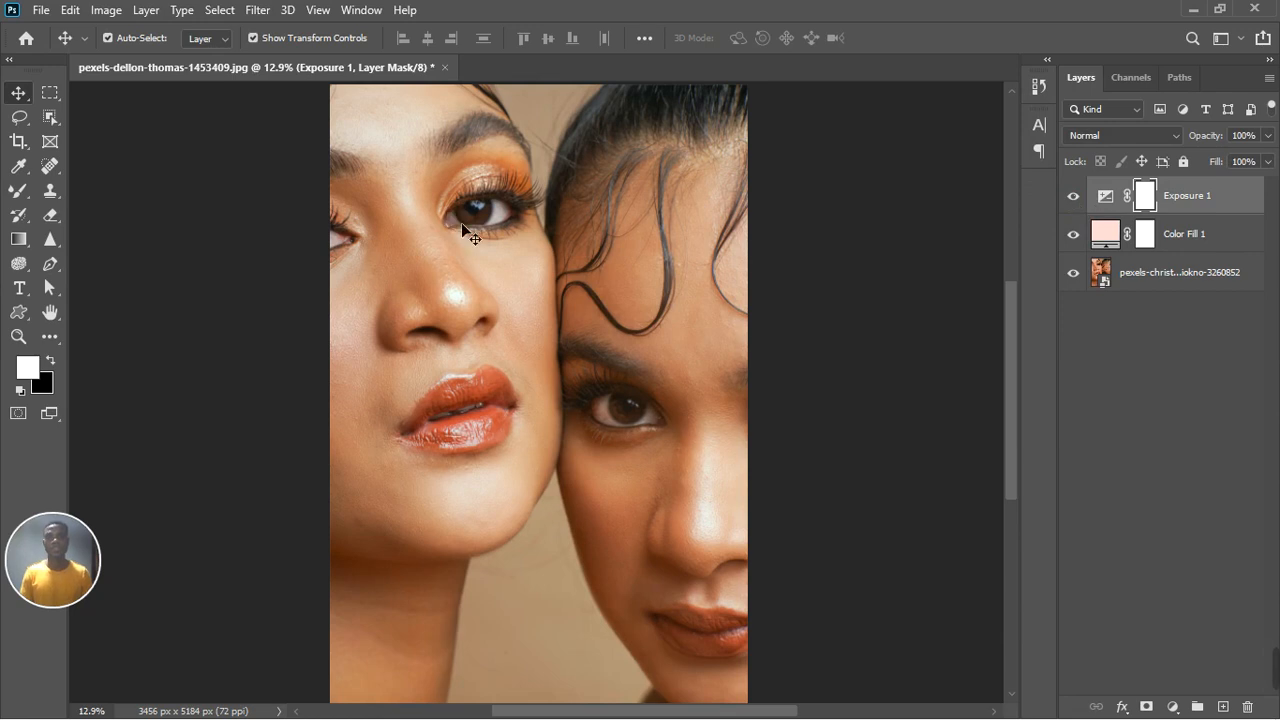
{"action": "scroll", "coordinate": [474, 238], "scroll_direction": "down", "scroll_amount": 3}
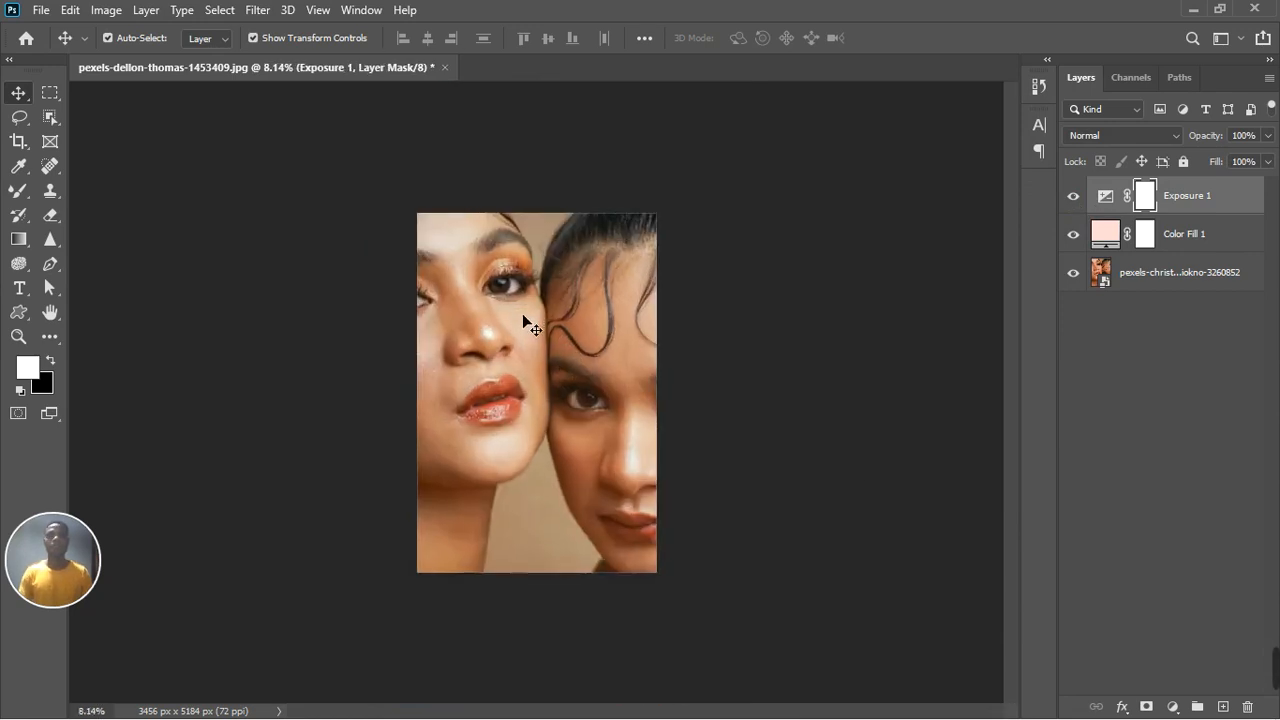
{"action": "scroll", "coordinate": [524, 316], "scroll_direction": "up", "scroll_amount": 2}
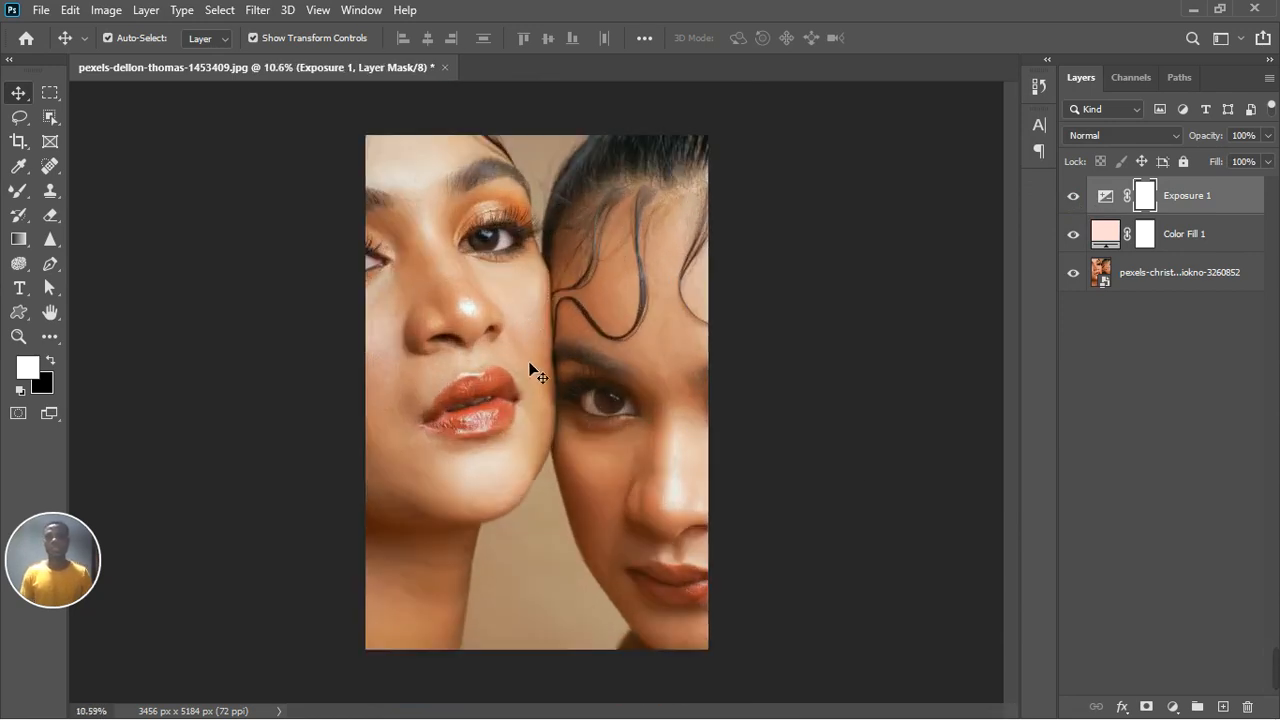
Step: Stamp all visible layers into a new merged layer at the top of the stack
{"action": "left_click", "coordinate": [1186, 395]}
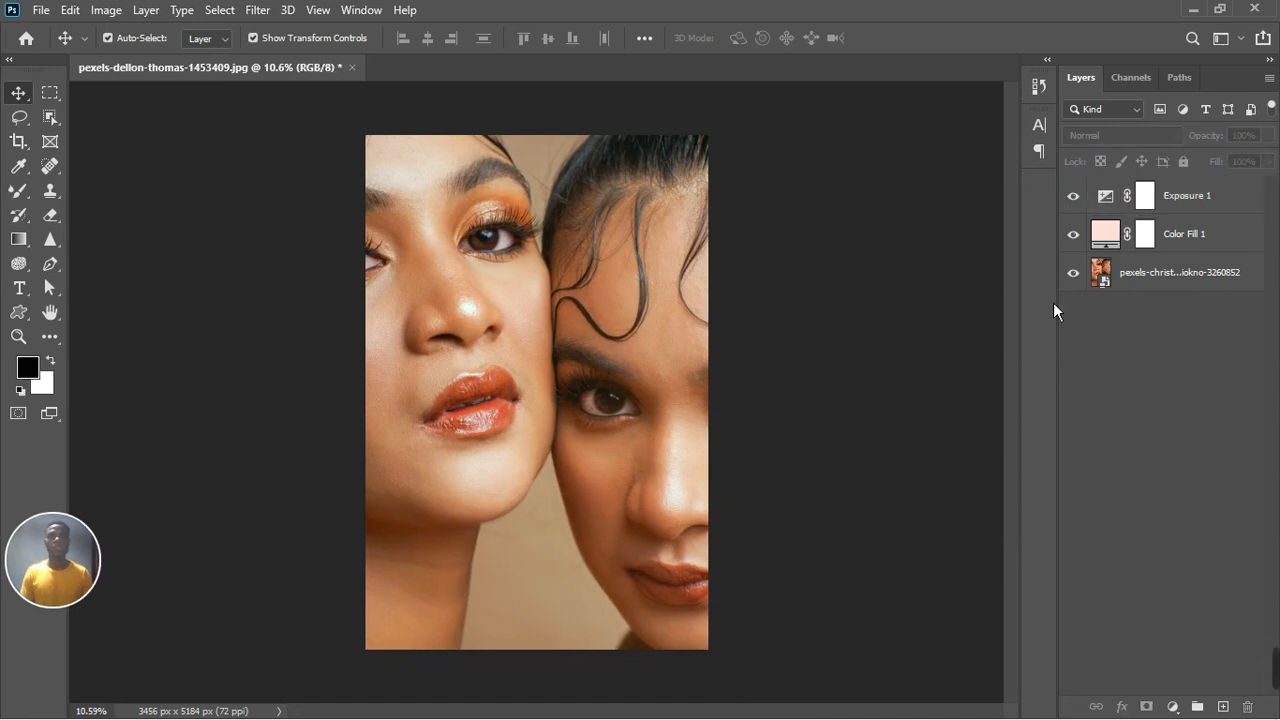
{"action": "left_click", "coordinate": [1198, 205]}
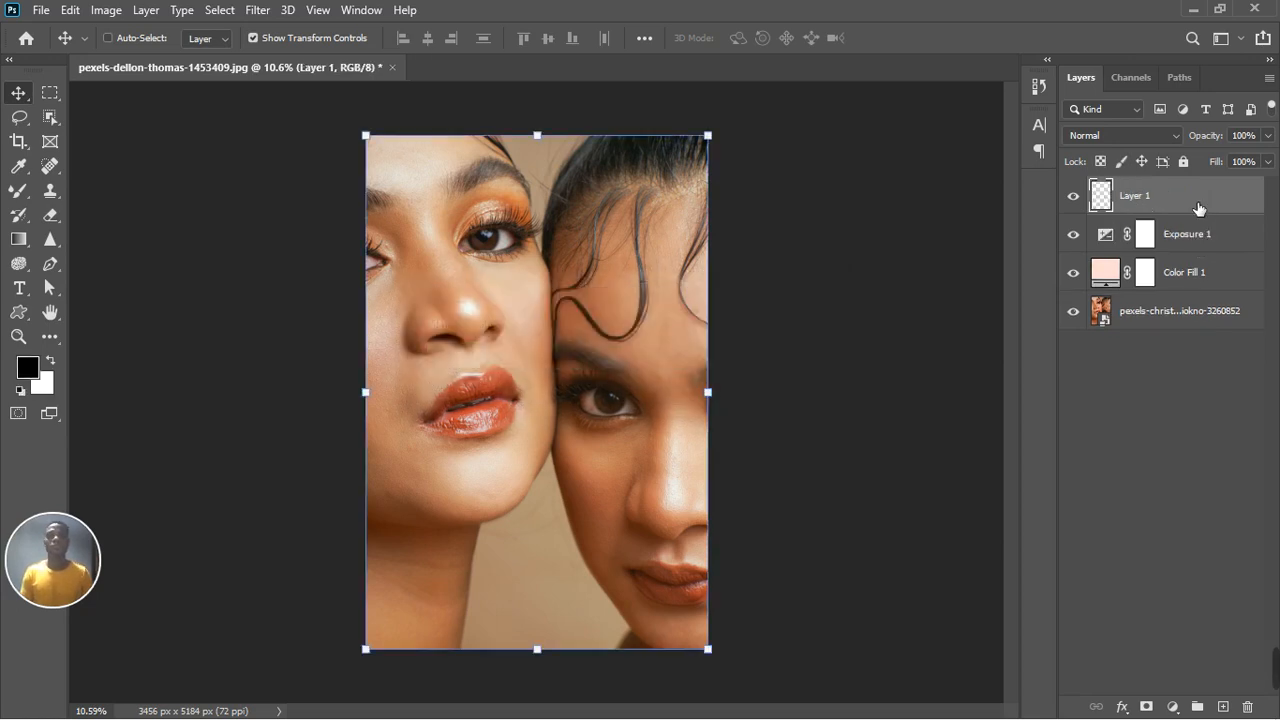
{"action": "left_click", "coordinate": [1074, 236]}
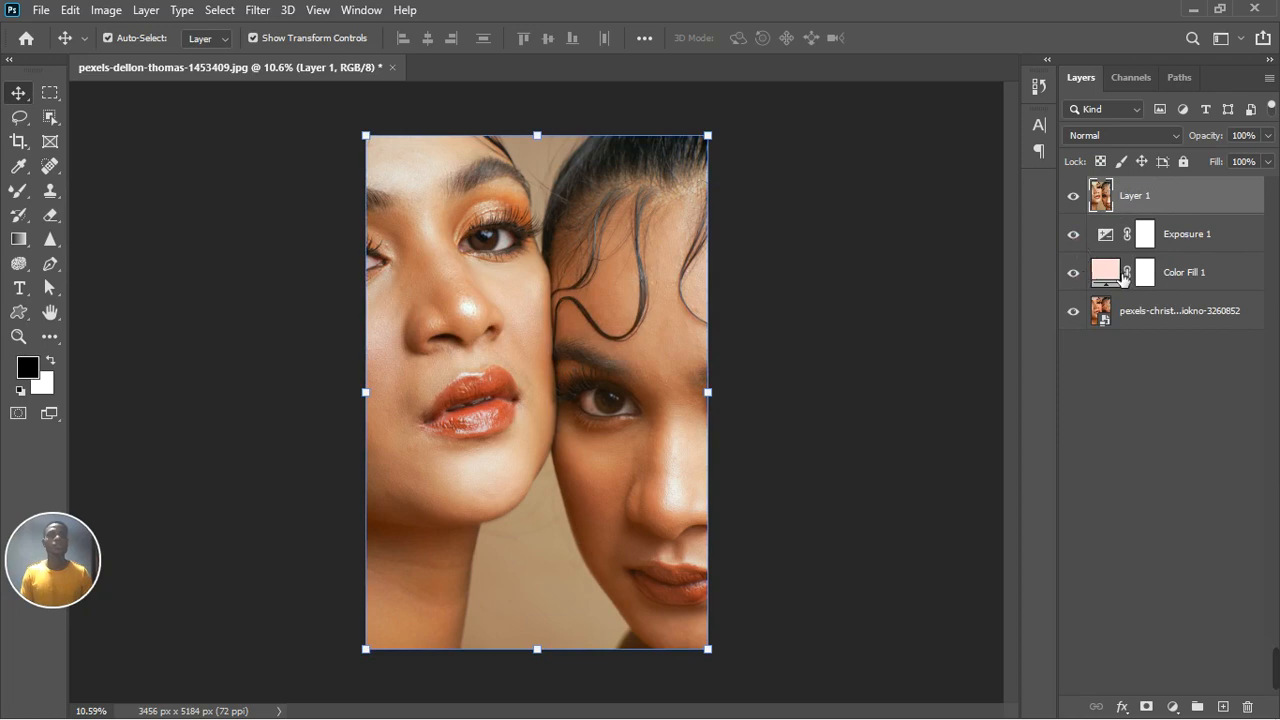
Step: Select the Exposure 1 and Color Fill 1 layers and group them together
{"action": "left_click", "coordinate": [1202, 242]}
{"action": "left_click", "coordinate": [1195, 273], "text": "shift"}
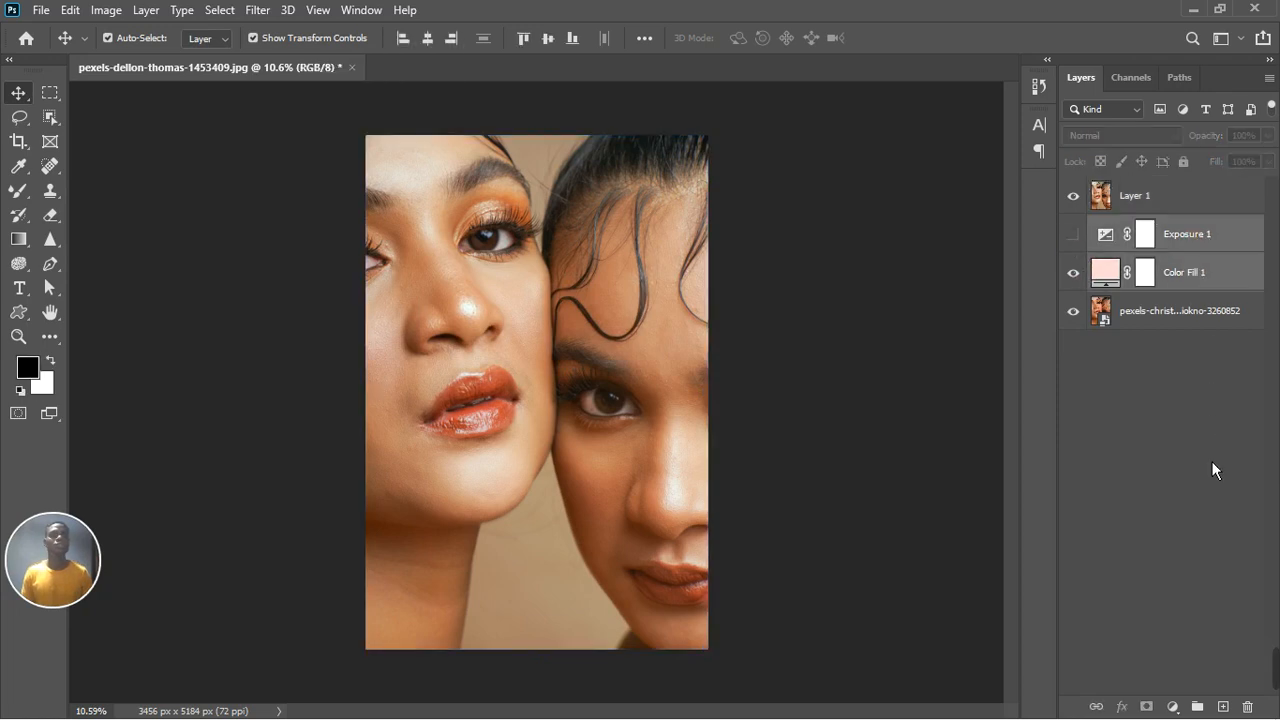
{"action": "left_click", "coordinate": [1074, 234]}
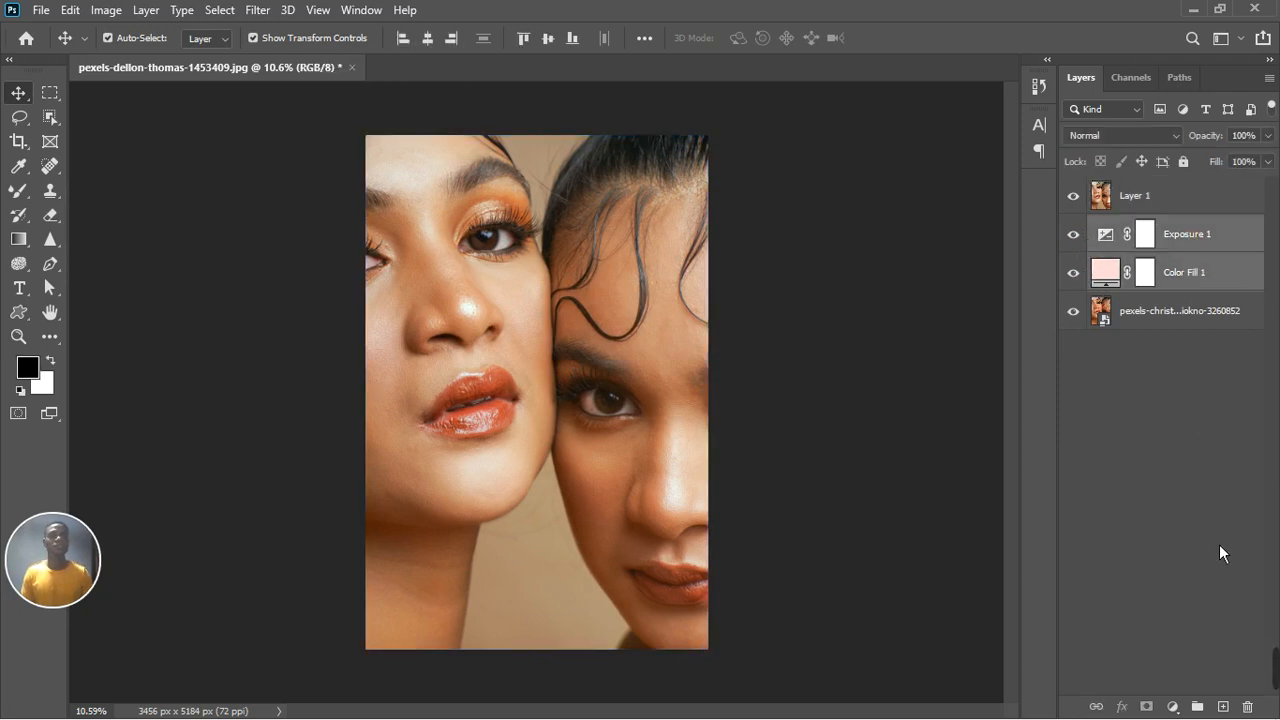
{"action": "key", "text": "ctrl+g"}
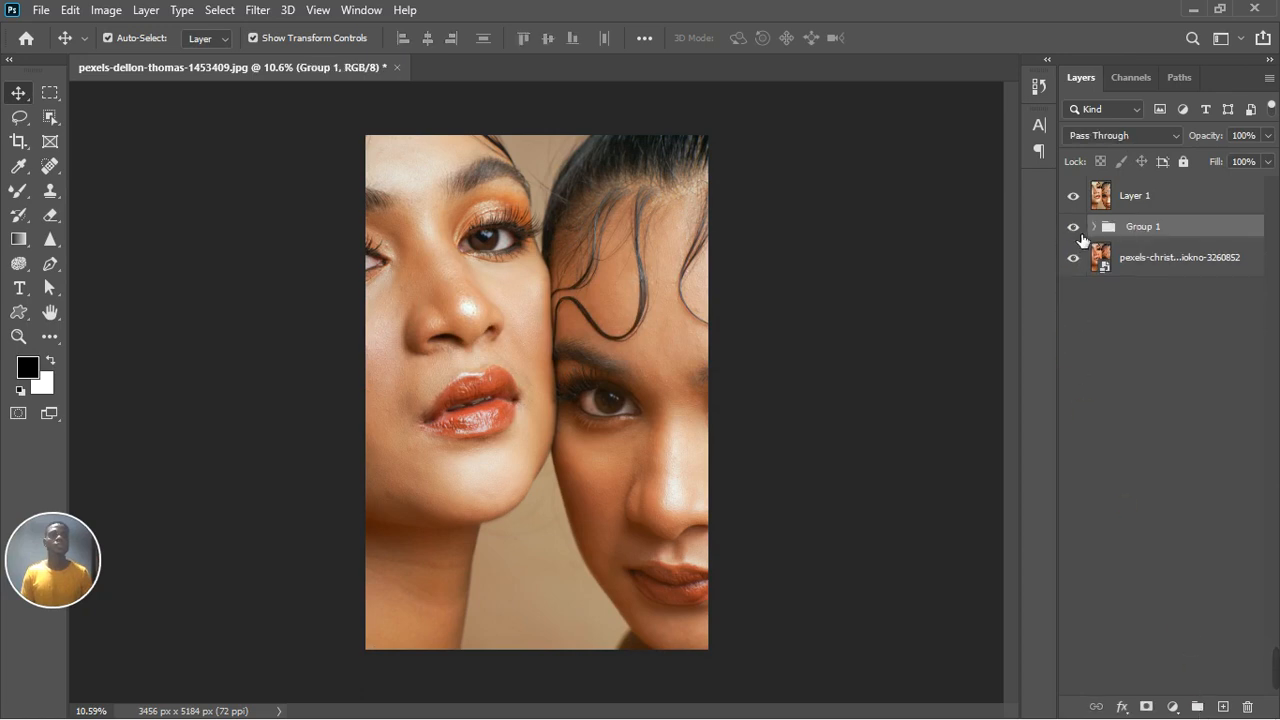
Step: Hide Group 1 and toggle Layer 1's visibility to compare against the original
{"action": "left_click", "coordinate": [1075, 229]}
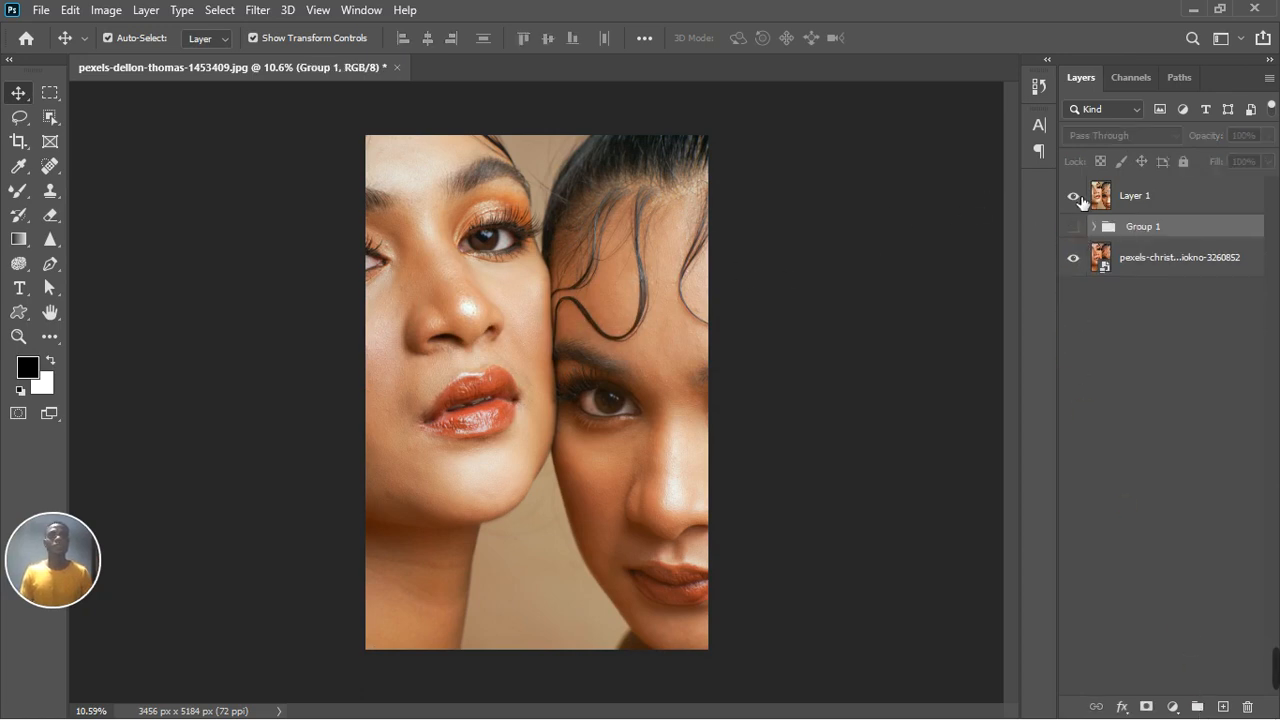
{"action": "left_click", "coordinate": [1076, 196]}
{"action": "left_click", "coordinate": [1076, 197]}
Step: Zoom in to inspect the skin detail on the faces, then zoom back out
{"action": "scroll", "coordinate": [543, 270], "scroll_direction": "up", "scroll_amount": 2}
{"action": "scroll", "coordinate": [400, 357], "scroll_direction": "up", "scroll_amount": 3}
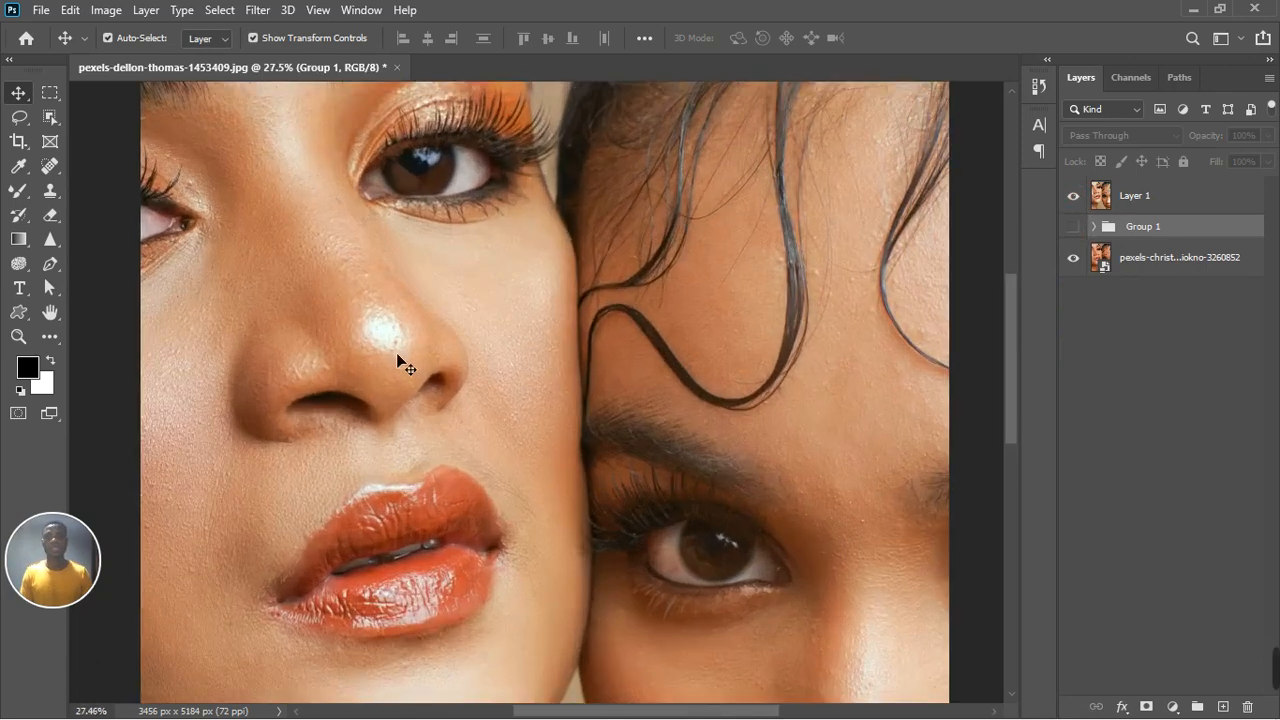
{"action": "scroll", "coordinate": [397, 358], "scroll_direction": "down", "scroll_amount": 2}
{"action": "scroll", "coordinate": [398, 359], "scroll_direction": "down", "scroll_amount": 2}
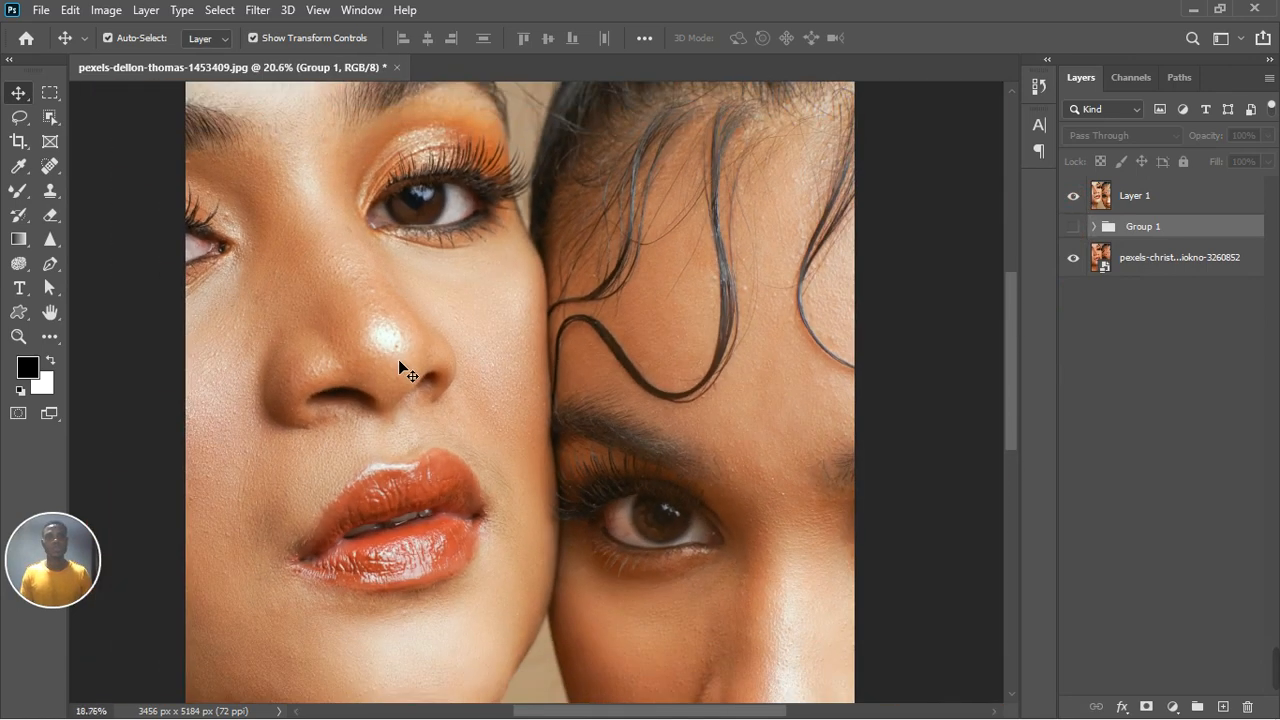
{"action": "scroll", "coordinate": [398, 367], "scroll_direction": "down", "scroll_amount": 2}
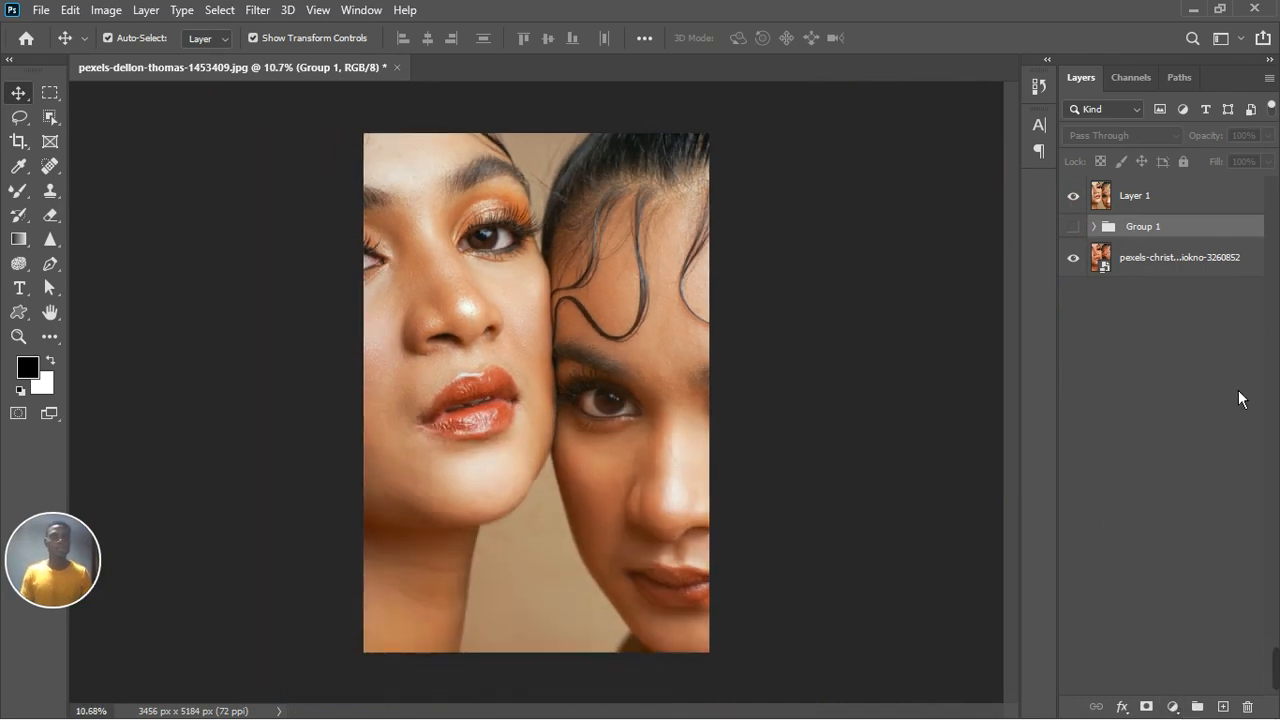
Step: Duplicate the merged Layer 1 and rename the original layer color
{"action": "left_click", "coordinate": [1195, 212]}
{"action": "key", "text": "ctrl+j"}
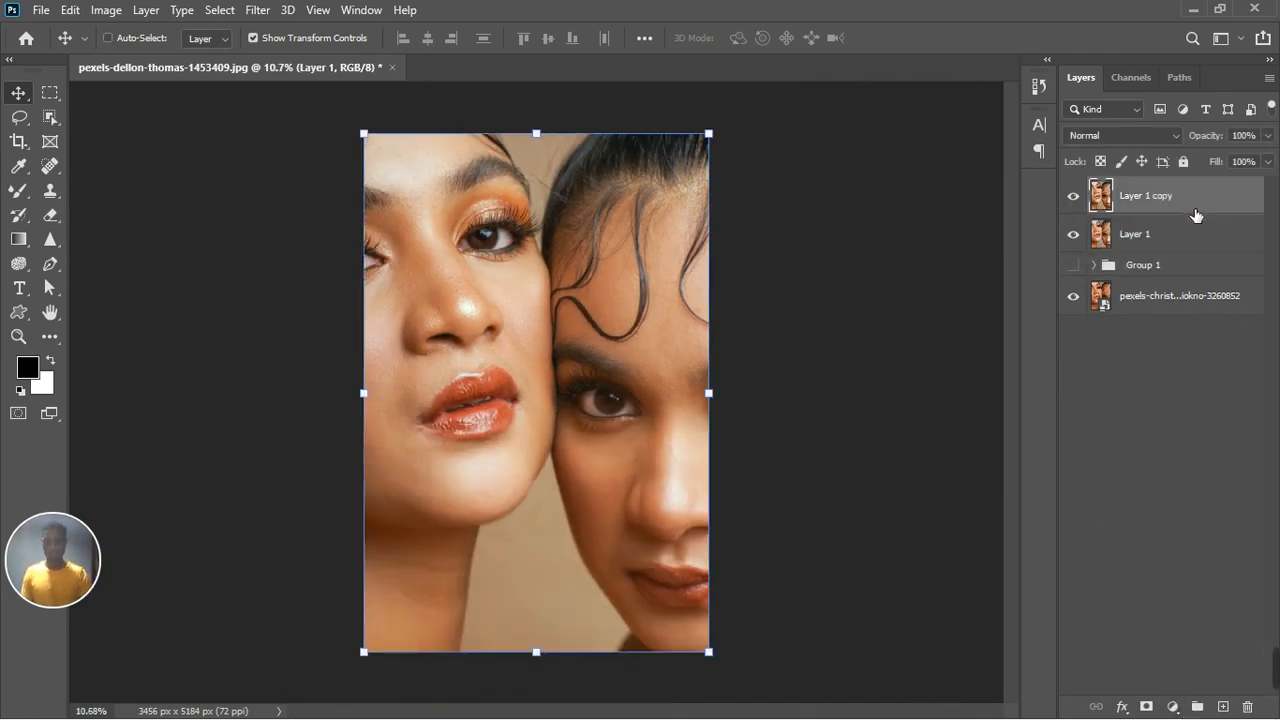
{"action": "double_click", "coordinate": [1138, 236]}
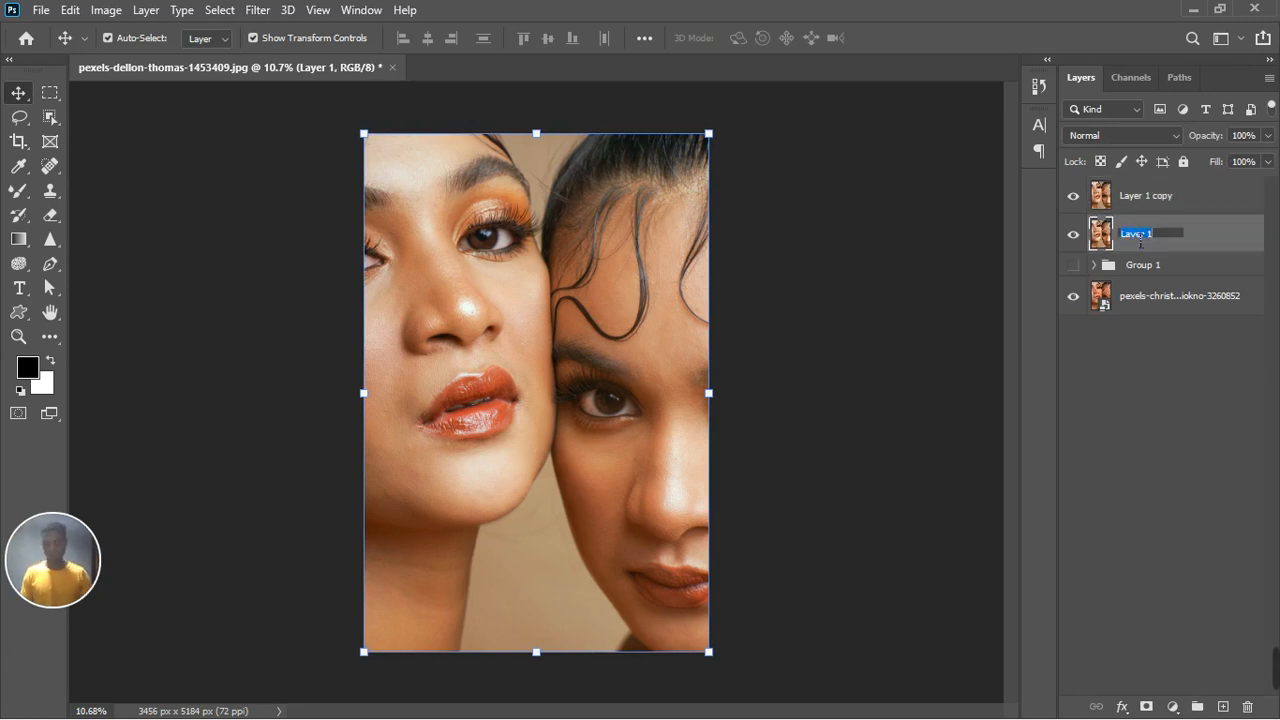
{"action": "type", "text": "color"}
{"action": "key", "text": "Return"}
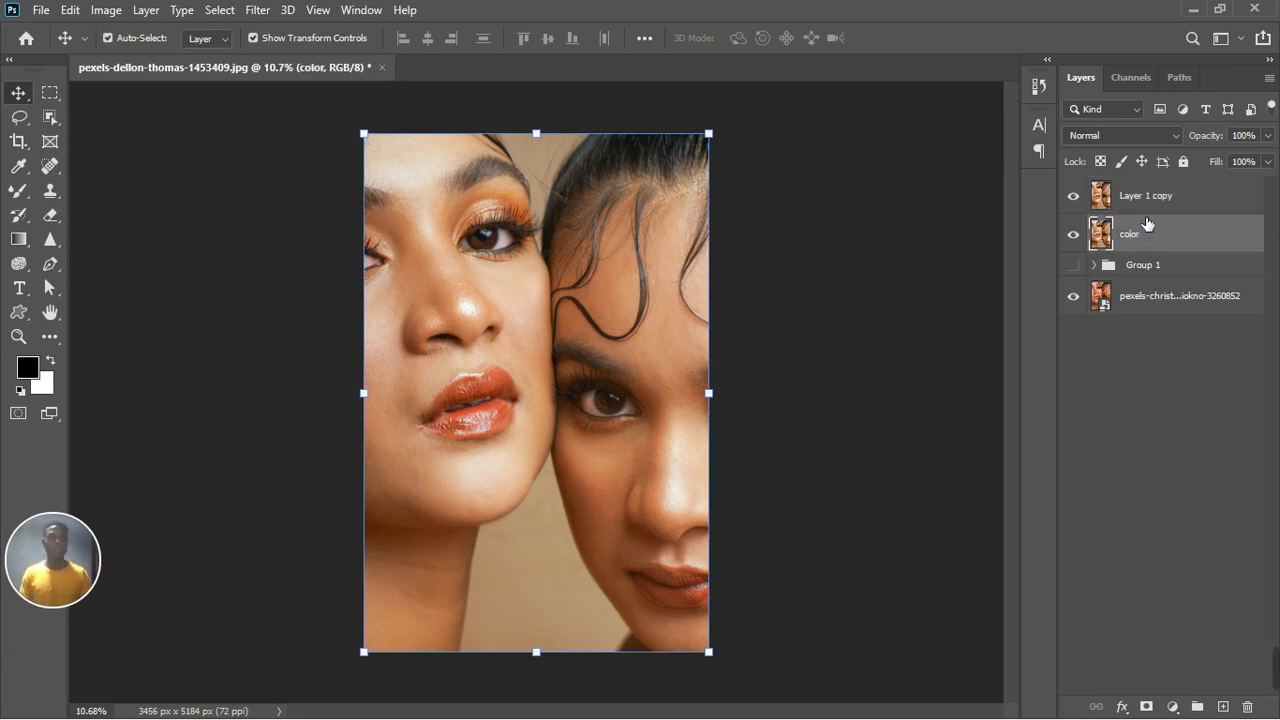
Step: Rename the duplicated layer copy texture
{"action": "double_click", "coordinate": [1157, 207]}
{"action": "type", "text": "te"}
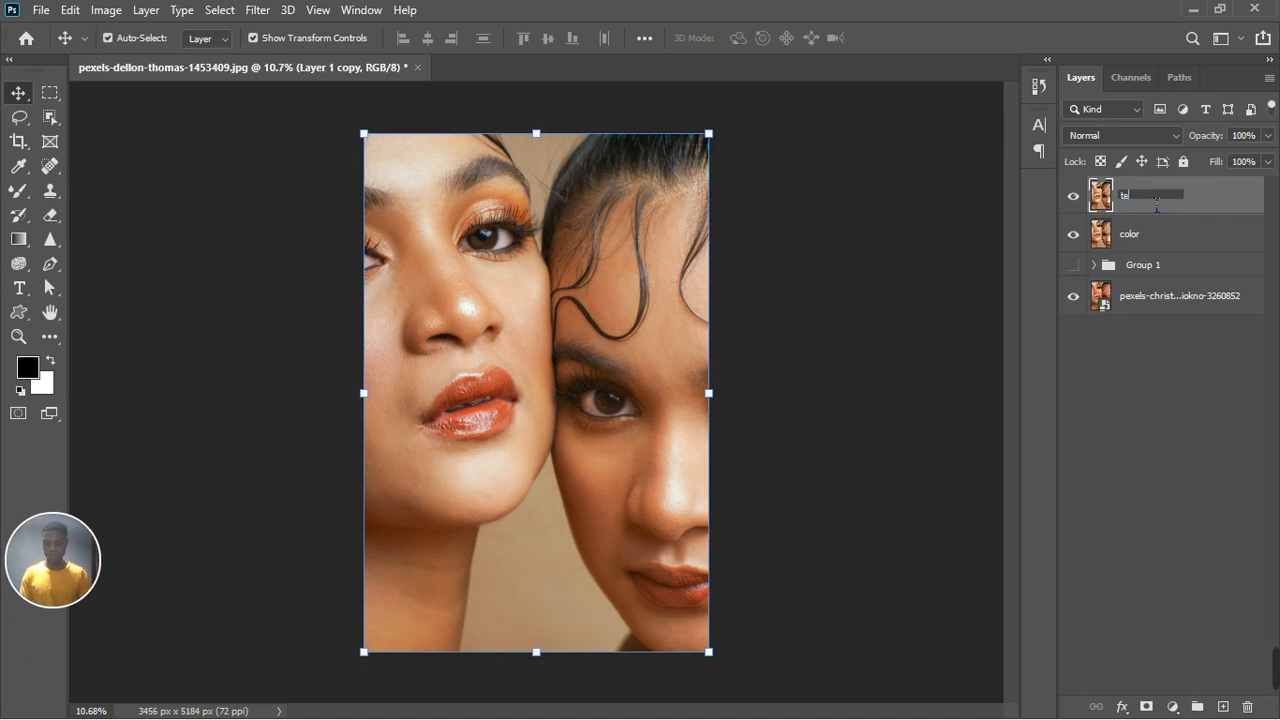
{"action": "type", "text": "xture"}
{"action": "key", "text": "Return"}
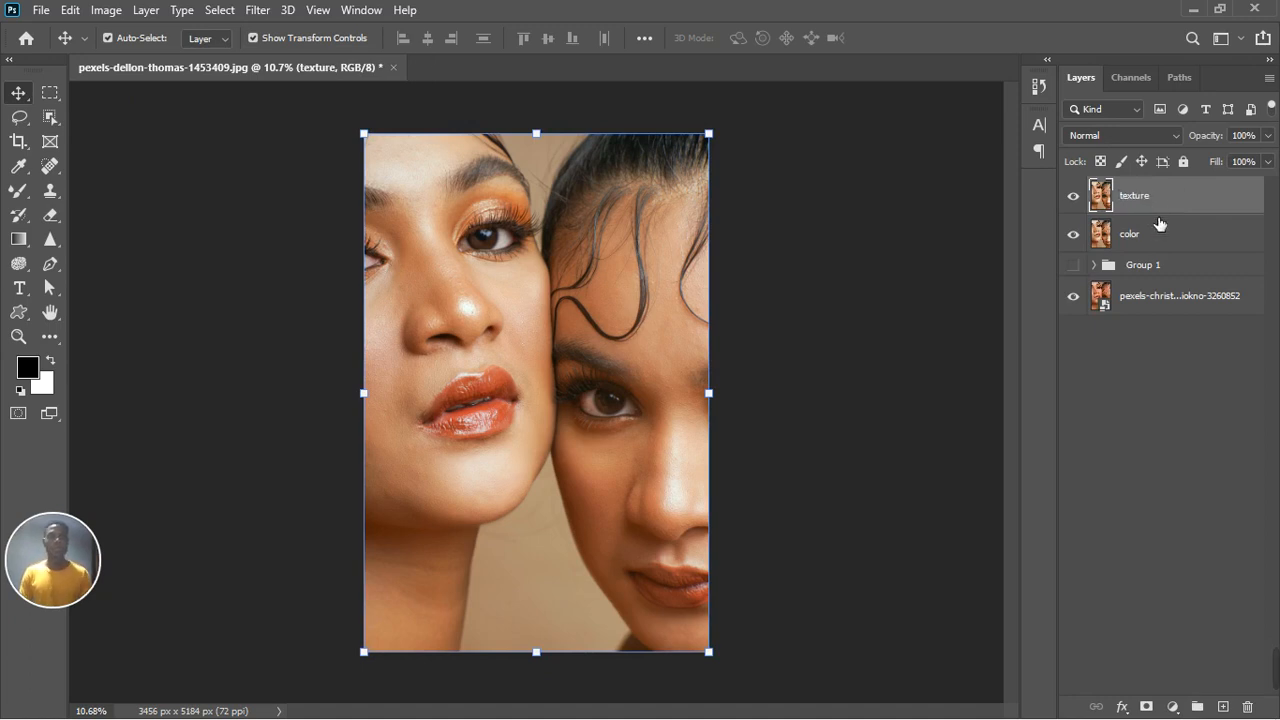
Step: Hide the texture layer and apply a Gaussian Blur of 27.7 pixels radius to the color layer
{"action": "left_click", "coordinate": [1158, 233]}
{"action": "left_click", "coordinate": [1073, 196]}
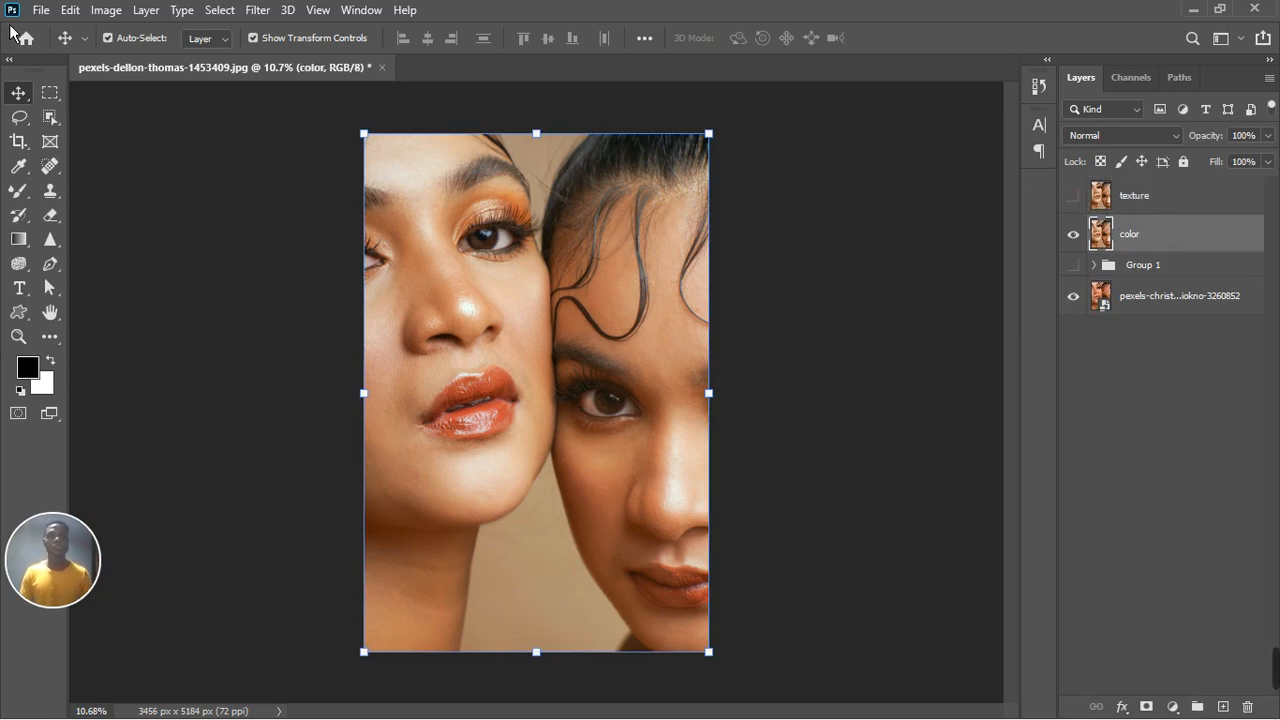
{"action": "left_click", "coordinate": [257, 10]}
{"action": "mouse_move", "coordinate": [300, 221]}
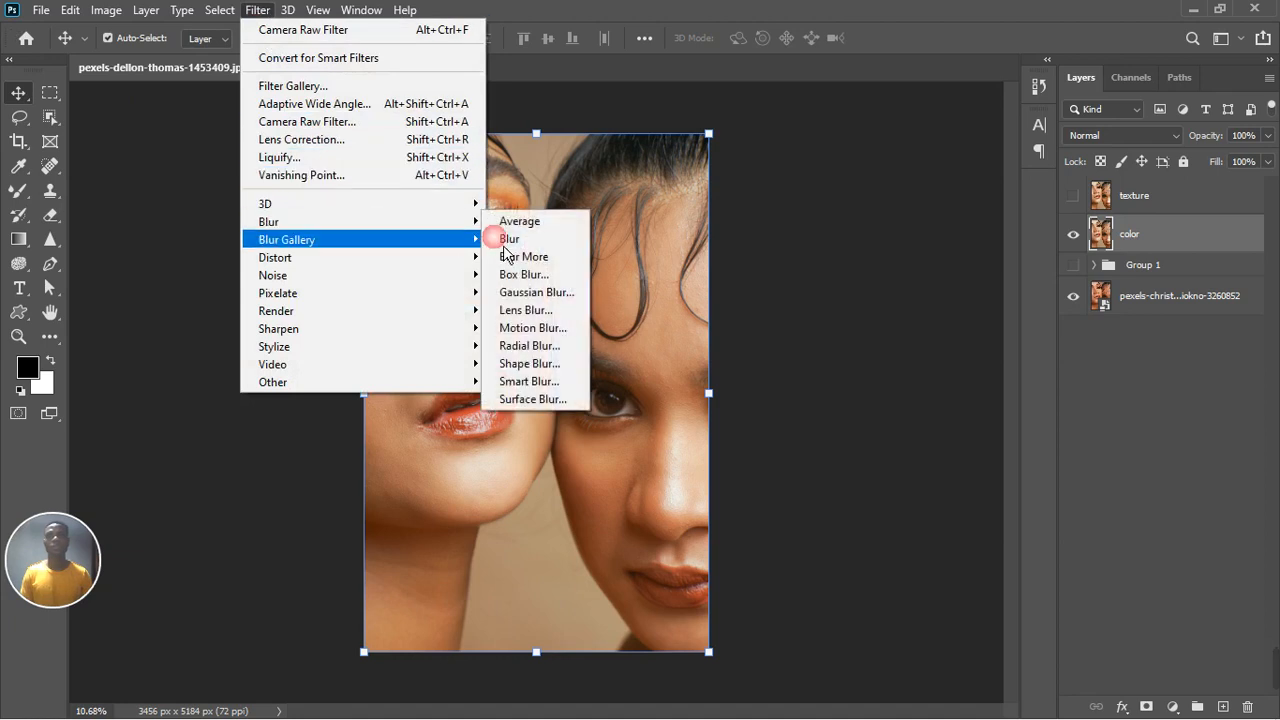
{"action": "left_click", "coordinate": [530, 292]}
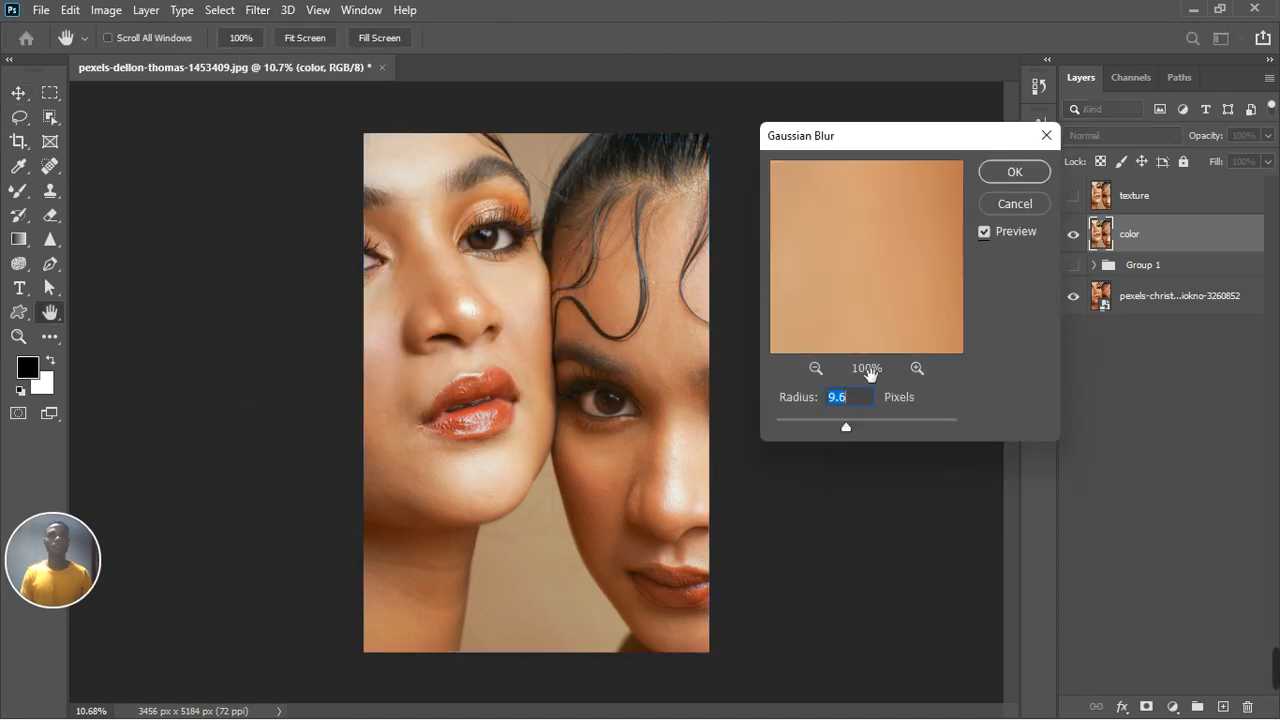
{"action": "left_click_drag", "start_coordinate": [869, 437], "coordinate": [869, 435]}
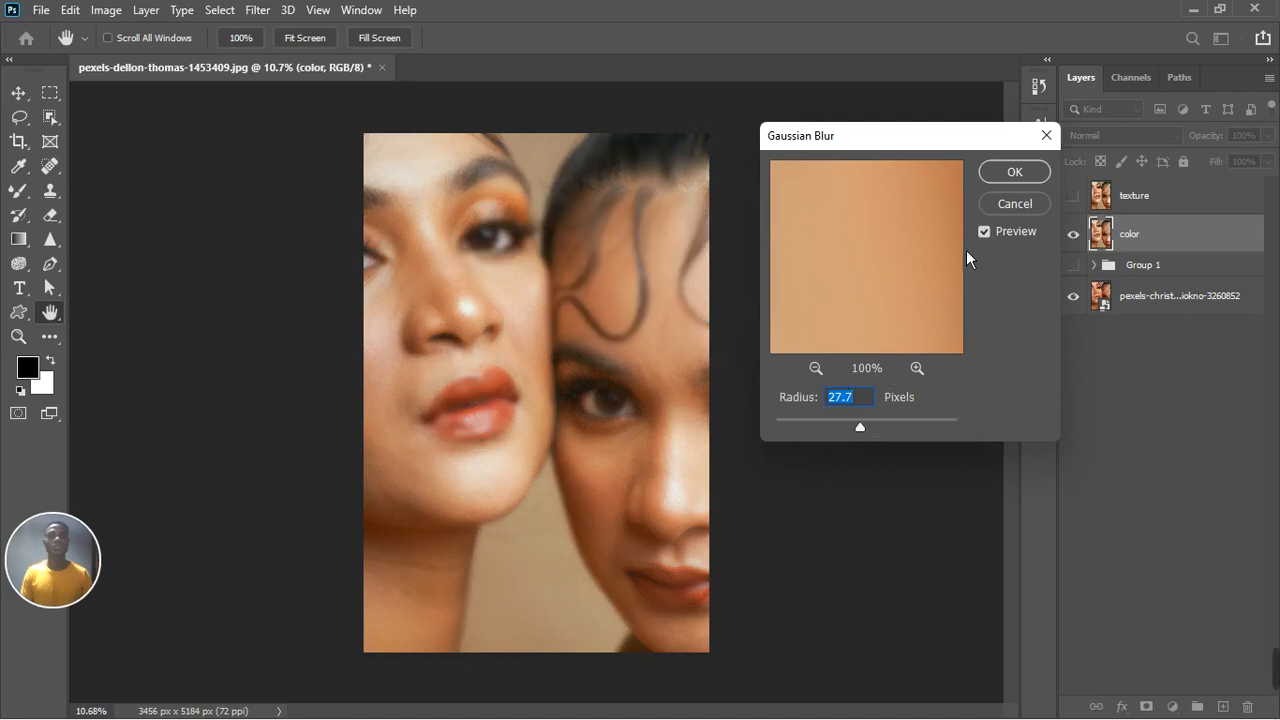
{"action": "left_click", "coordinate": [1014, 173]}
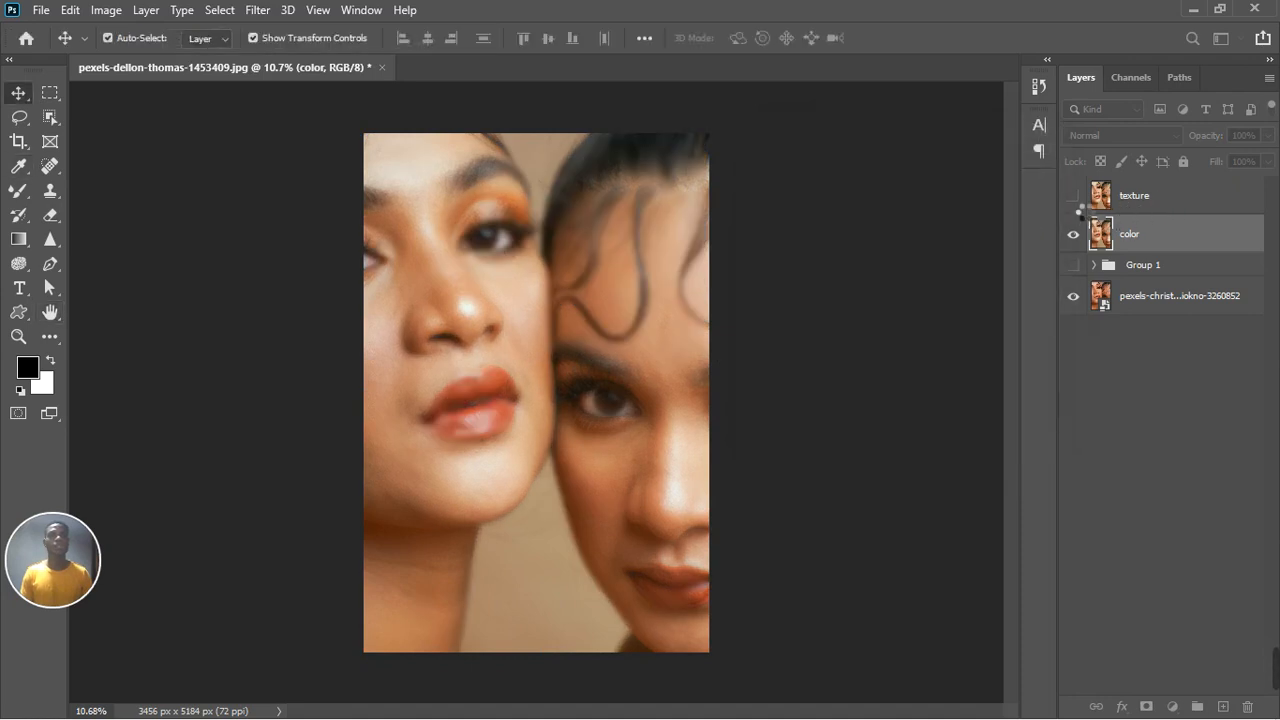
Step: Show the texture layer and apply the color layer to it with Apply Image using Subtract, scale 2, offset 128
{"action": "left_click", "coordinate": [1073, 196]}
{"action": "left_click", "coordinate": [1140, 196]}
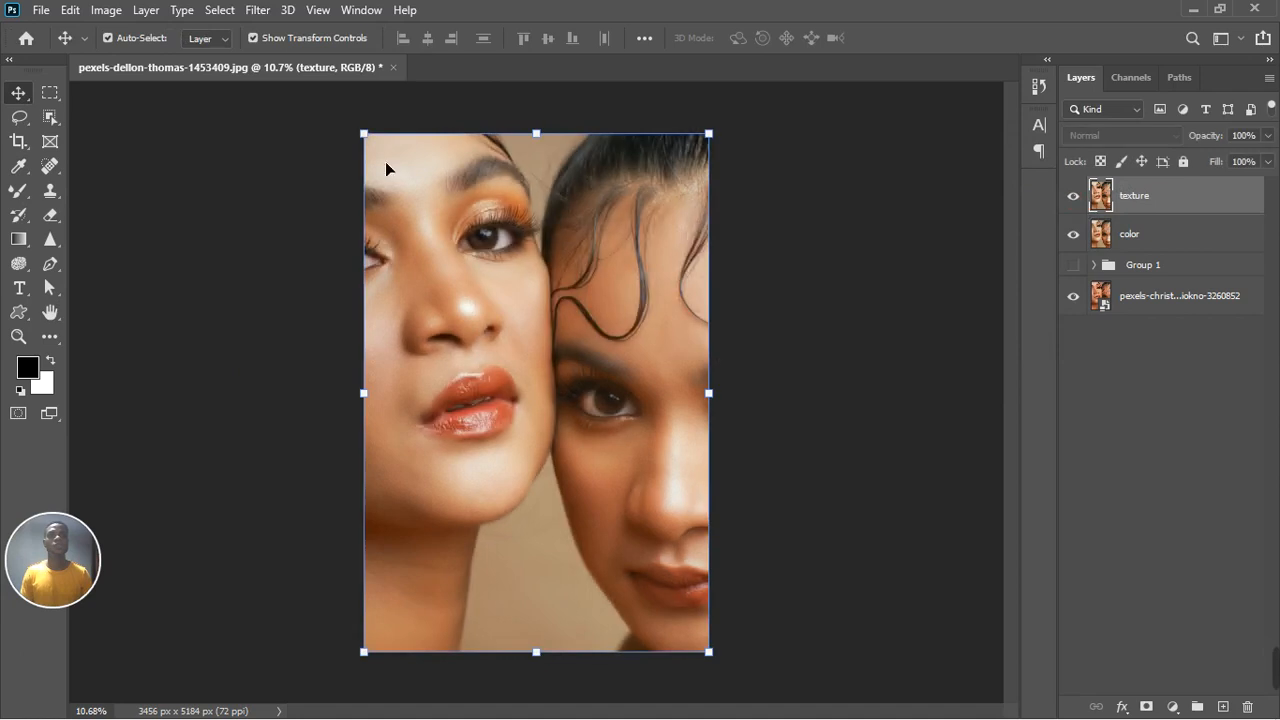
{"action": "left_click", "coordinate": [106, 10]}
{"action": "left_click", "coordinate": [134, 286]}
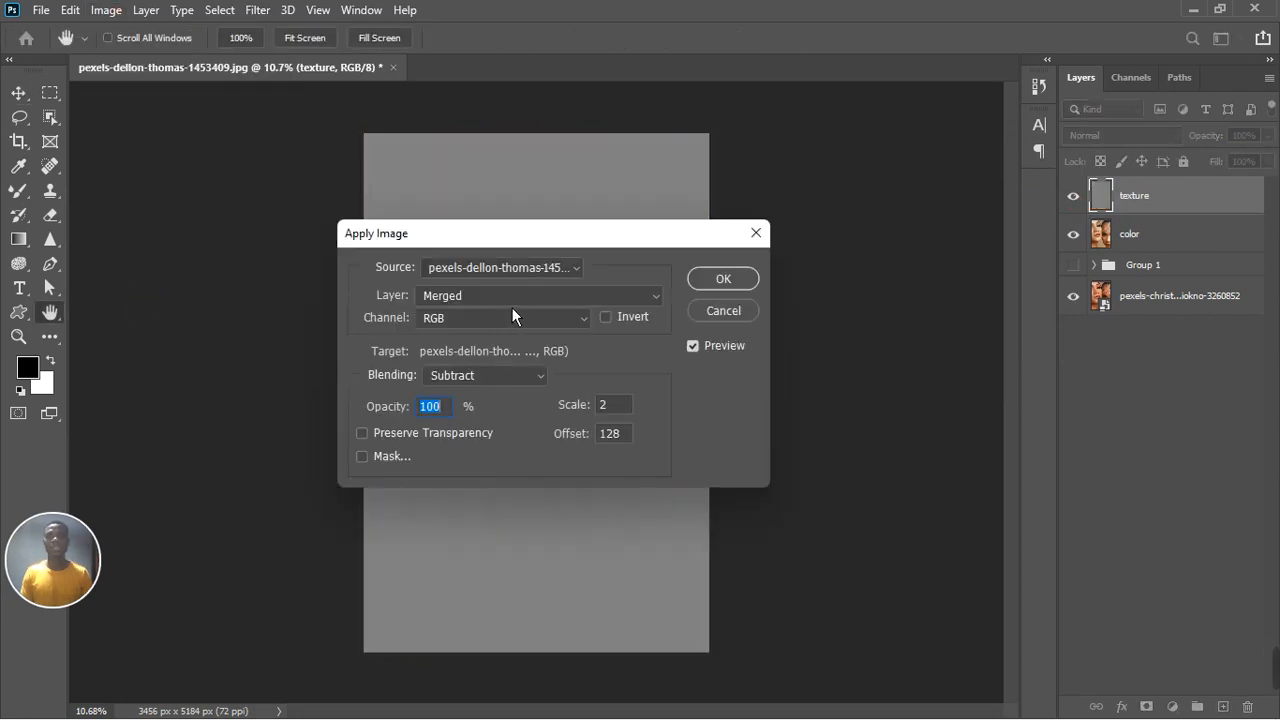
{"action": "left_click", "coordinate": [514, 305]}
{"action": "left_click", "coordinate": [522, 360]}
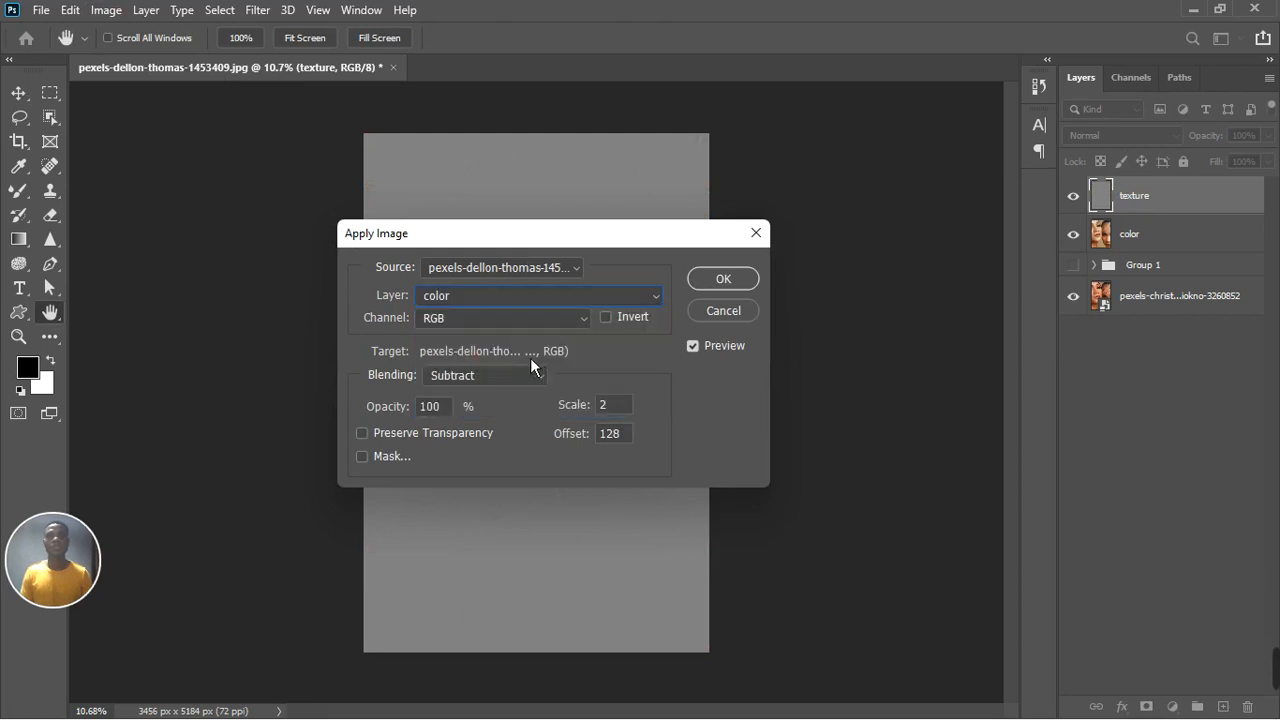
{"action": "left_click", "coordinate": [519, 379]}
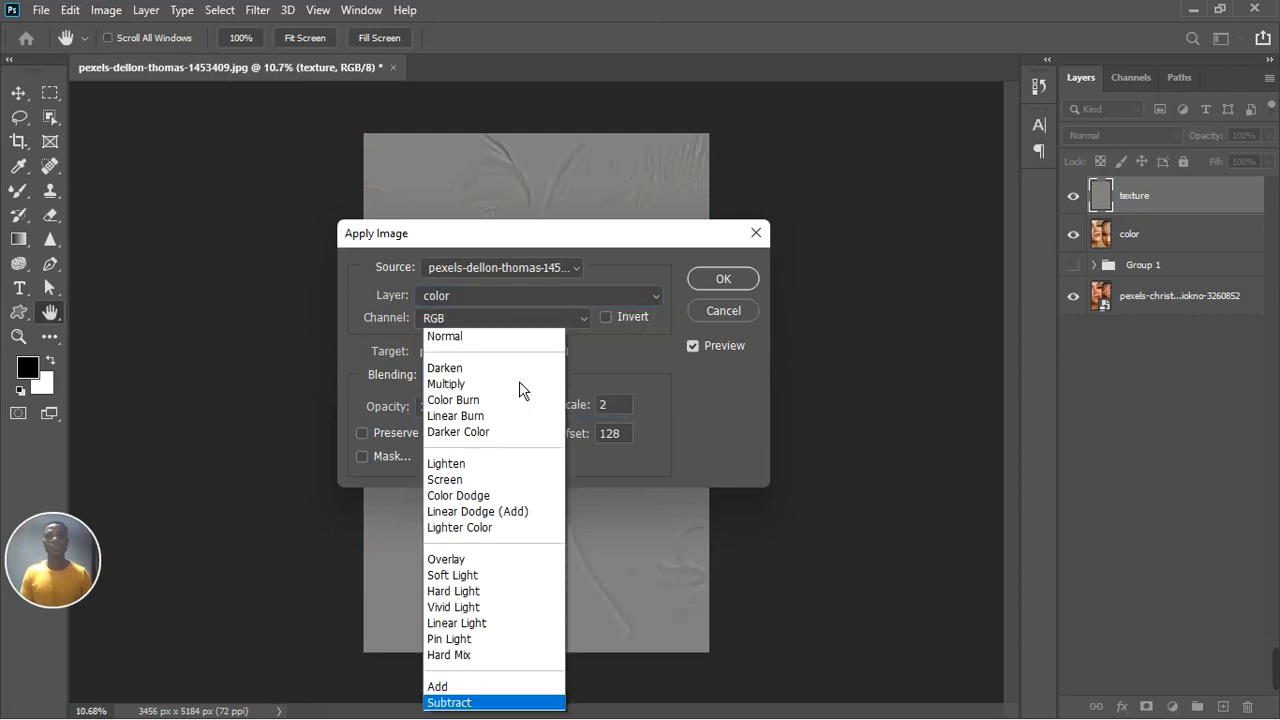
{"action": "left_click", "coordinate": [602, 374]}
{"action": "key", "text": "v"}
{"action": "left_click", "coordinate": [723, 279]}
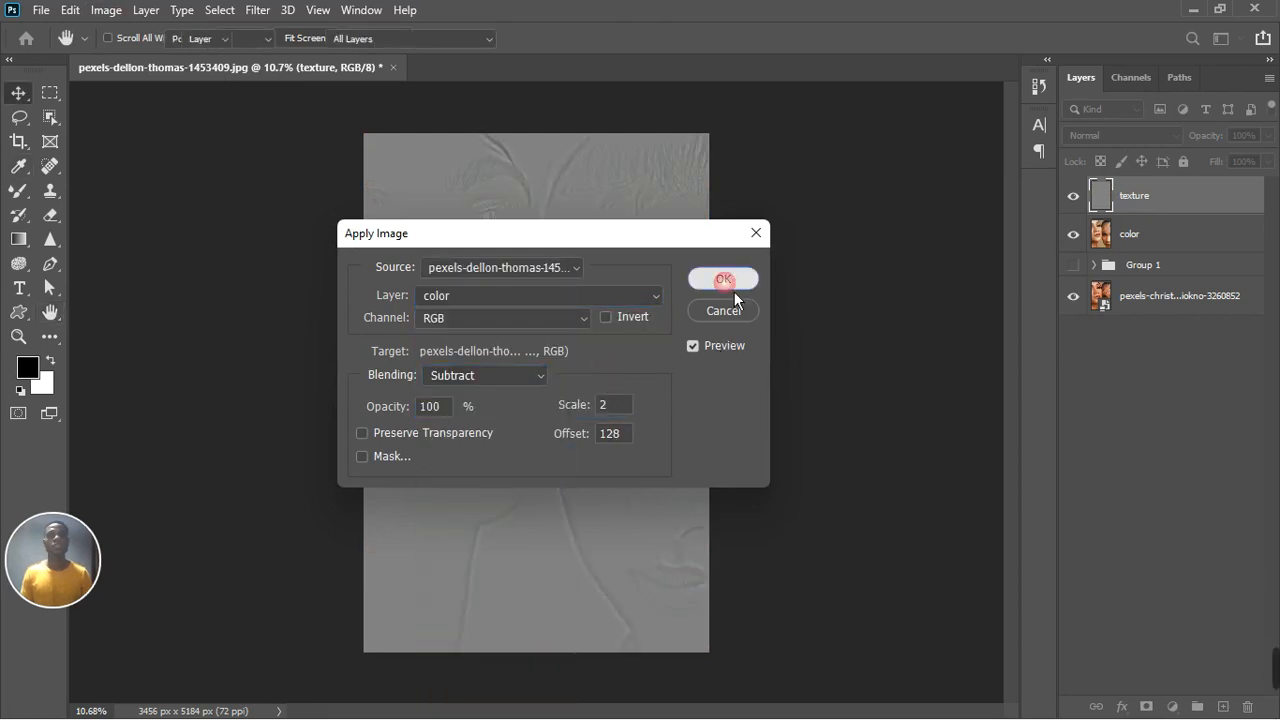
Step: Set the texture layer's blend mode to Linear Light
{"action": "left_click", "coordinate": [1120, 135]}
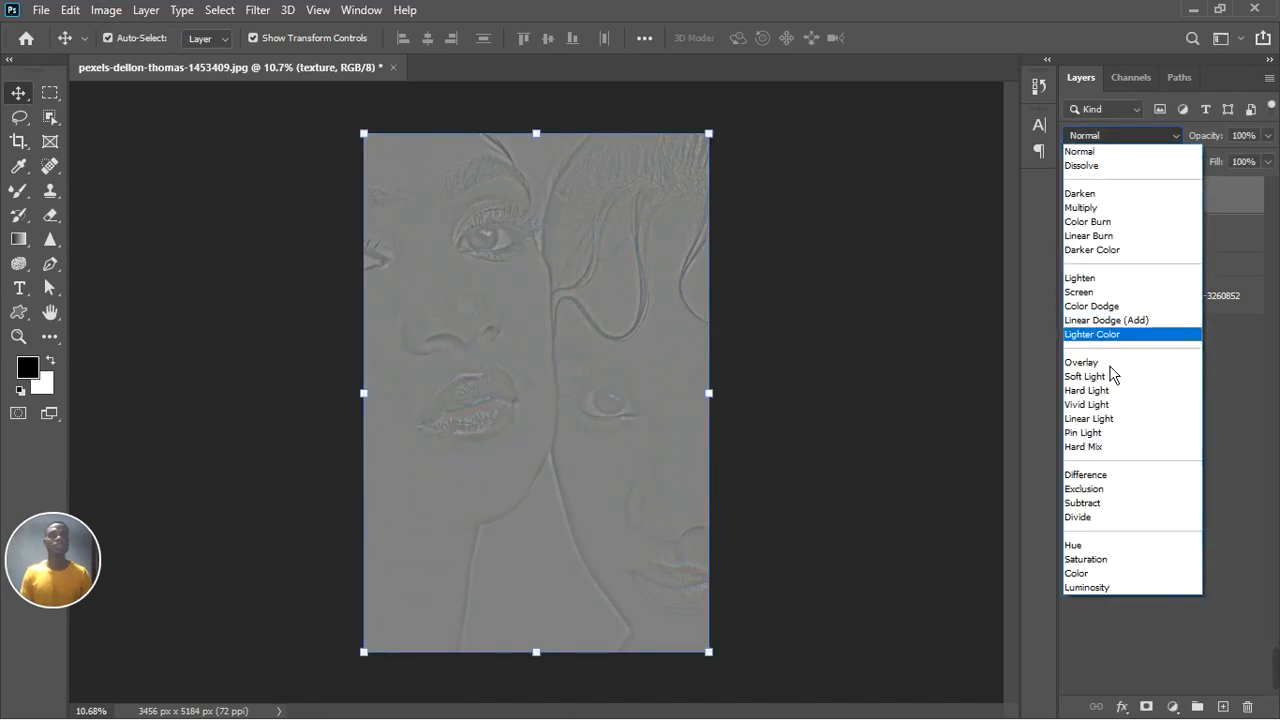
{"action": "left_click", "coordinate": [1108, 431]}
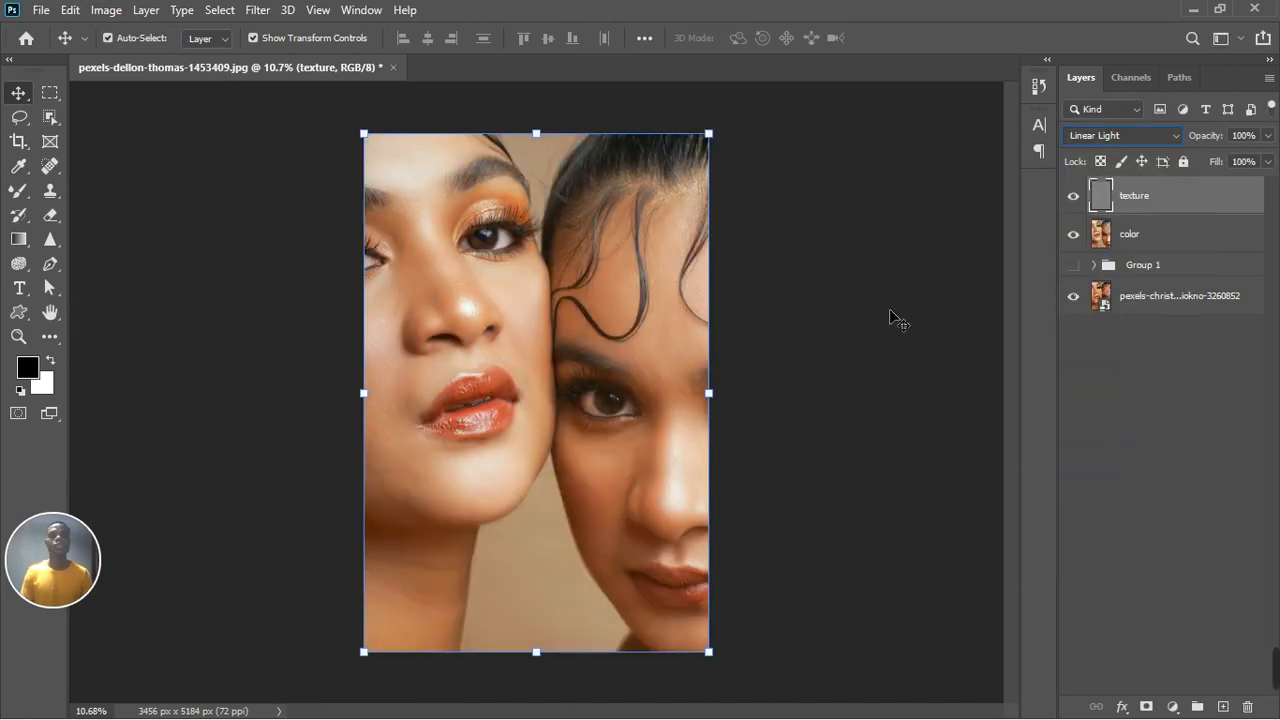
{"action": "left_click", "coordinate": [61, 205]}
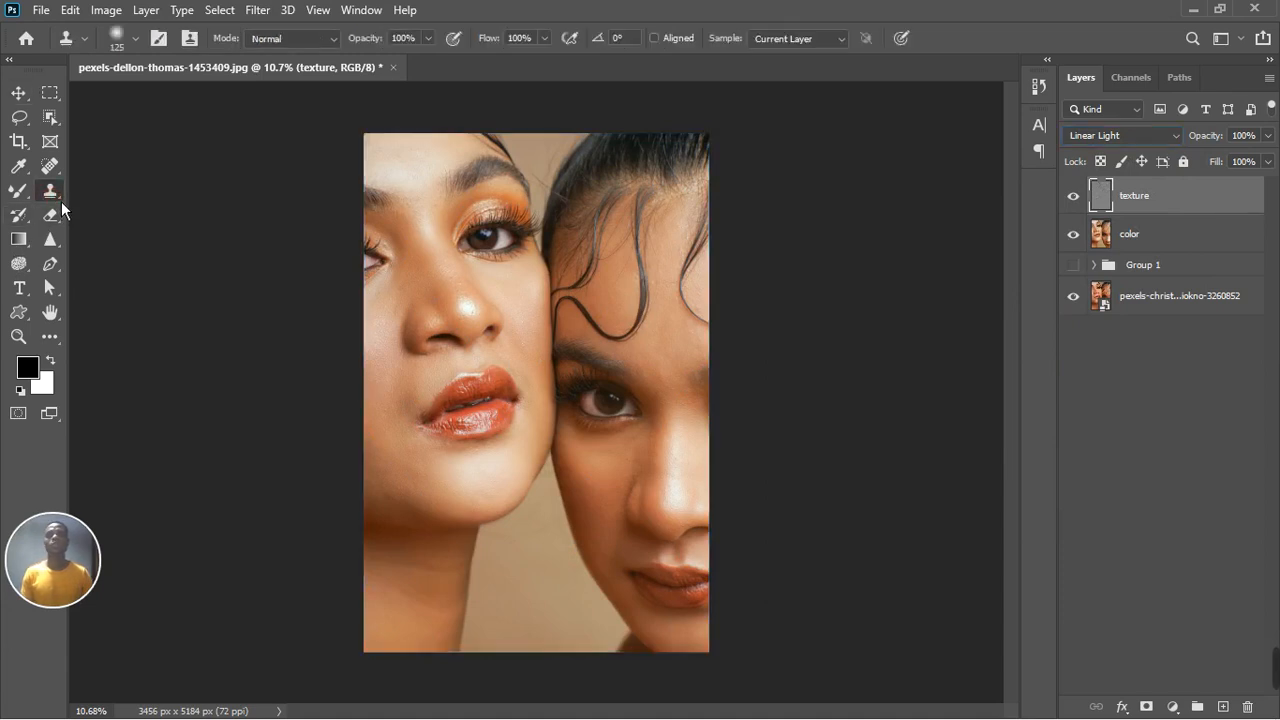
{"action": "scroll", "coordinate": [443, 233], "scroll_direction": "up", "scroll_amount": 4}
{"action": "scroll", "coordinate": [450, 332], "scroll_direction": "up", "scroll_amount": 2}
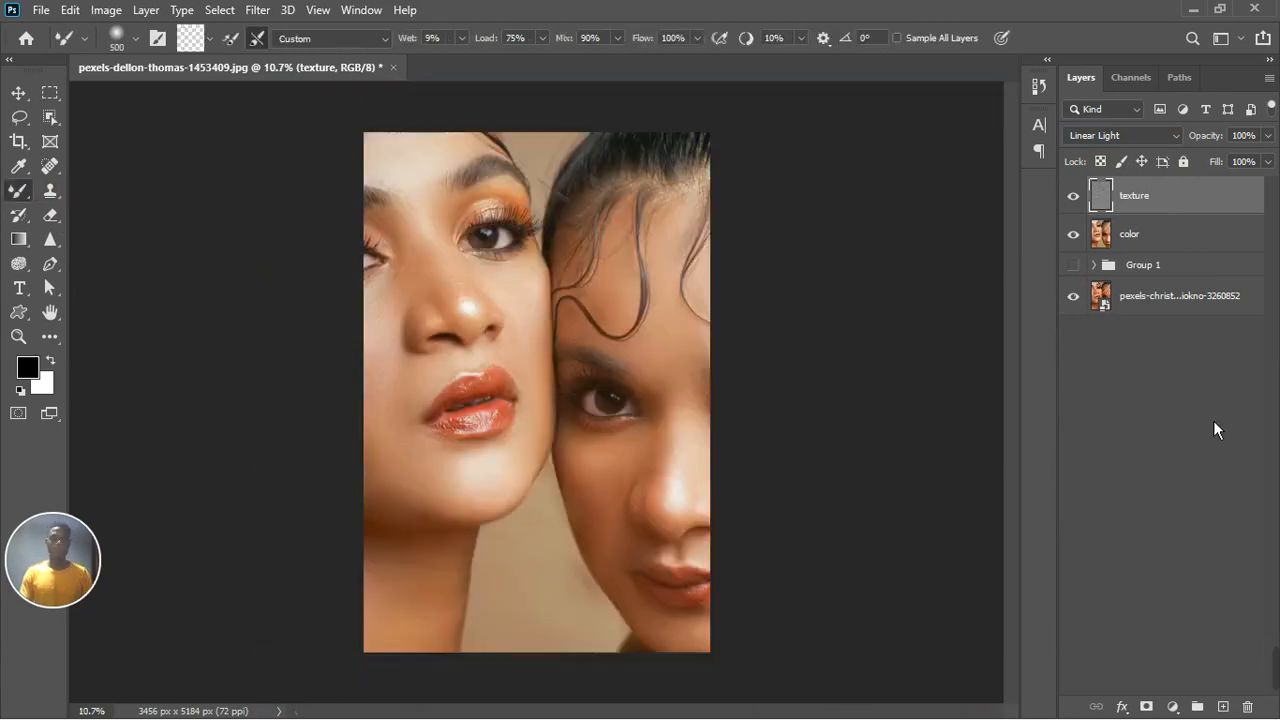
Step: Group the texture and color layers, toggle group visibility to compare, and turn Group 1 back on
{"action": "left_click", "coordinate": [1178, 240], "text": "shift"}
{"action": "left_click", "coordinate": [1197, 706]}
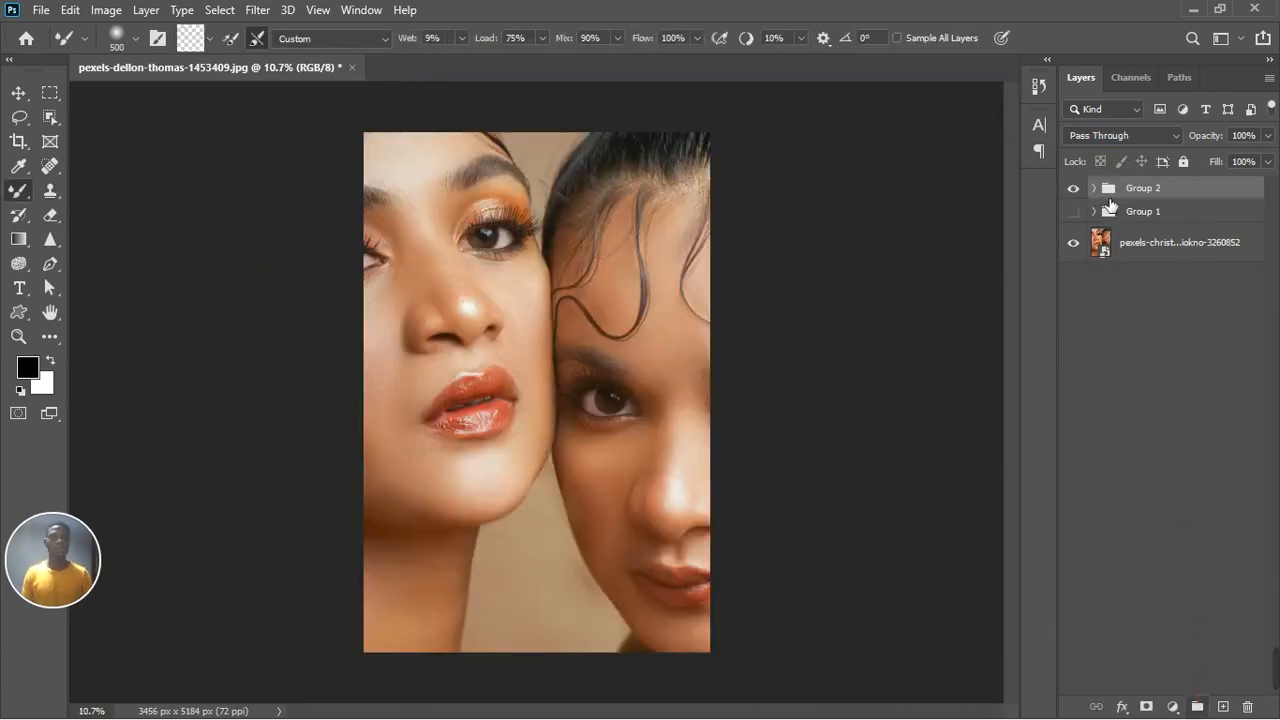
{"action": "left_click", "coordinate": [1074, 190]}
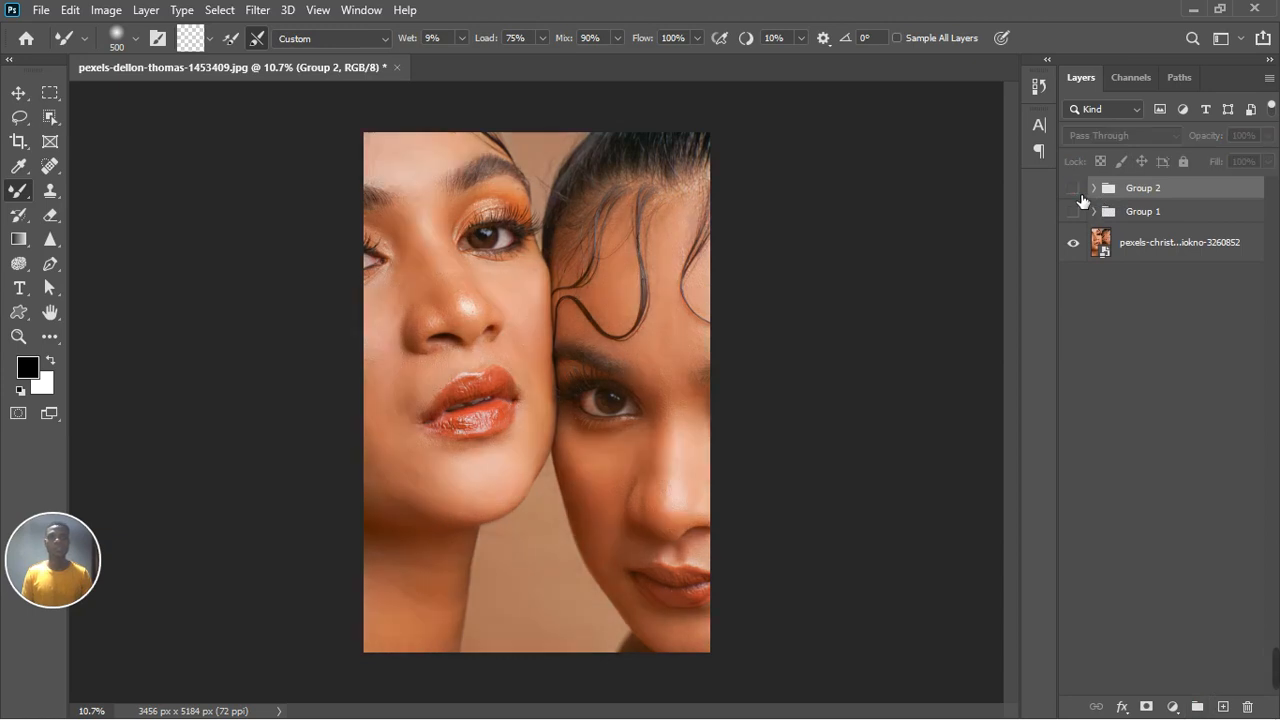
{"action": "left_click", "coordinate": [1074, 189]}
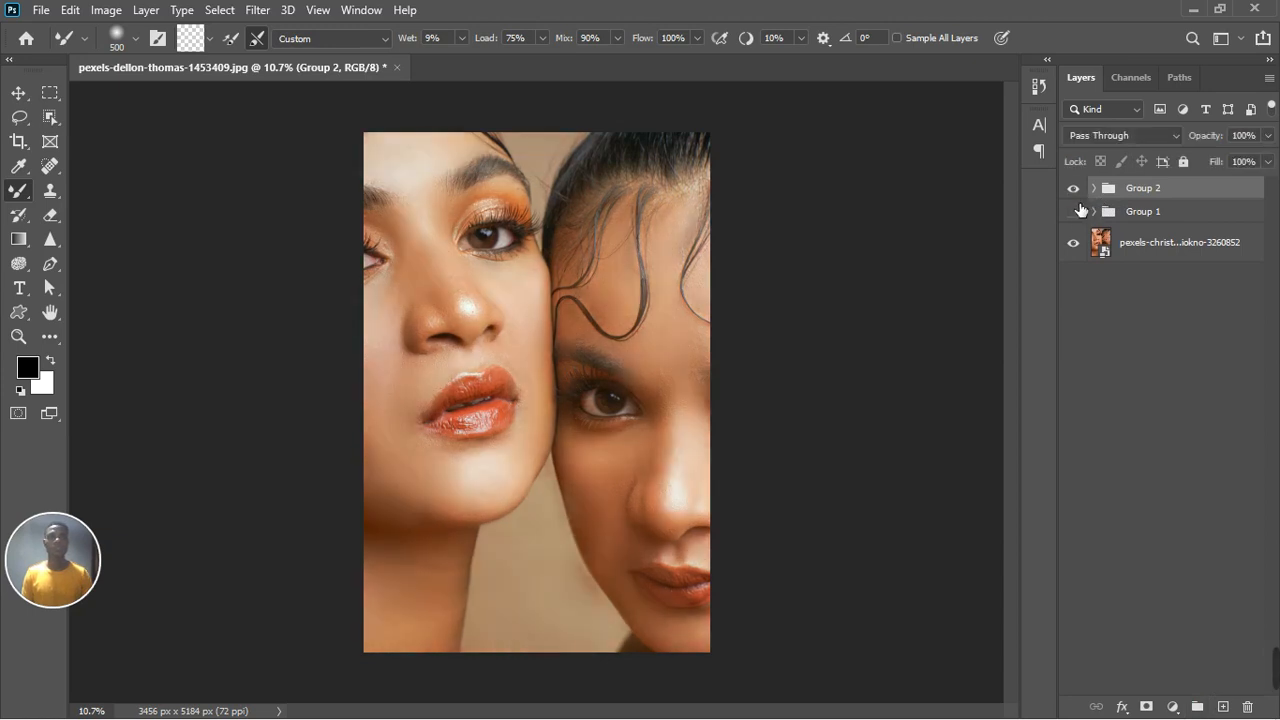
{"action": "left_click", "coordinate": [1074, 211]}
{"action": "left_click", "coordinate": [1078, 190]}
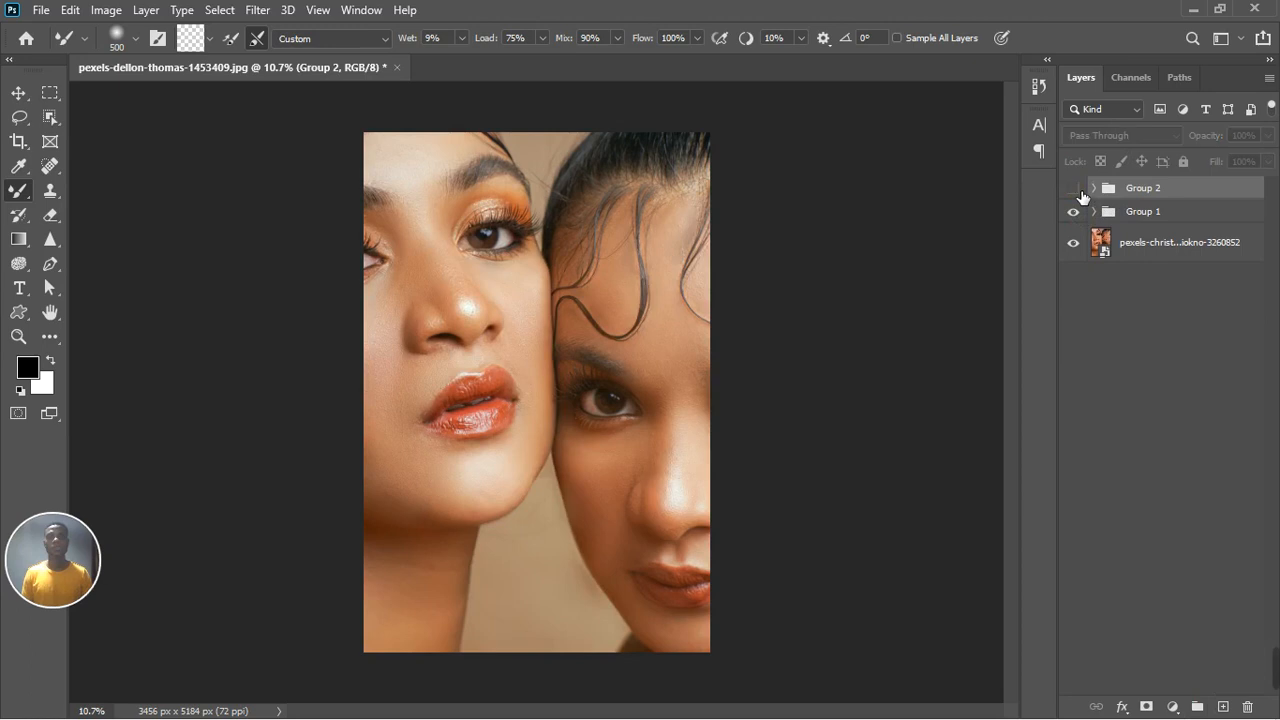
{"action": "left_click", "coordinate": [1080, 190]}
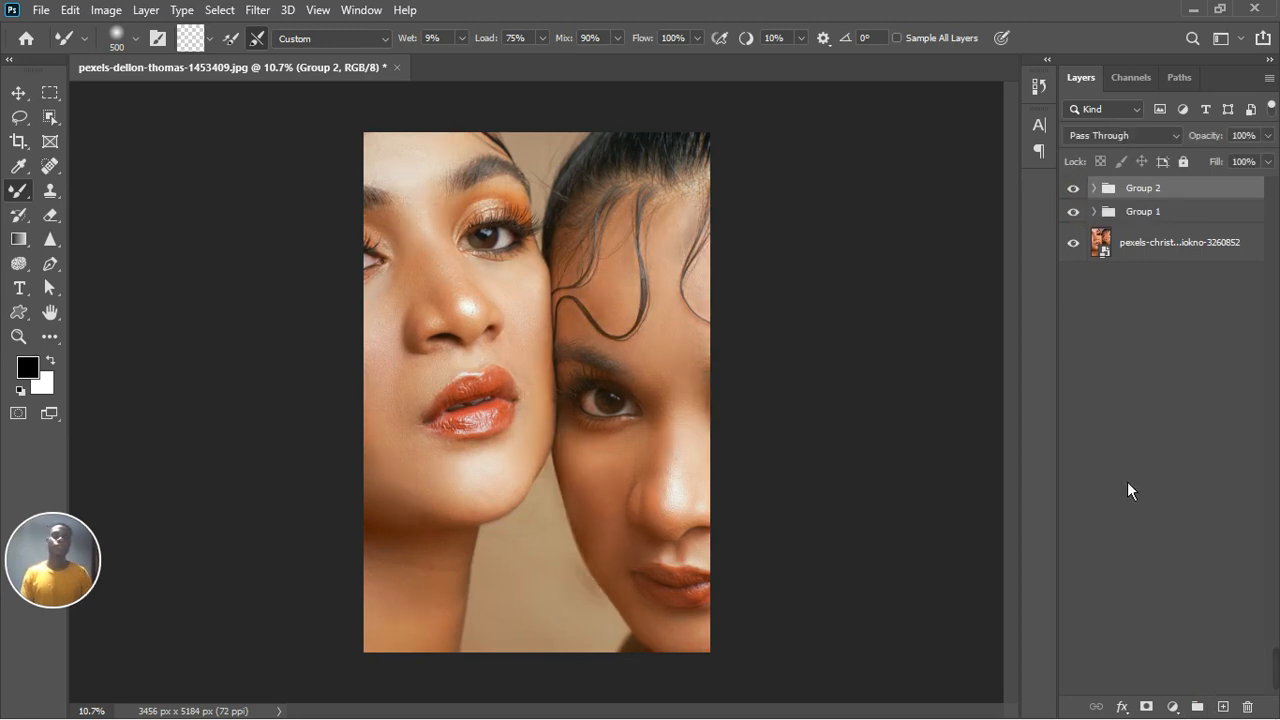
Step: Merge all visible layers into a new stamped layer on top of Group 2
{"action": "key", "text": "ctrl+minus"}
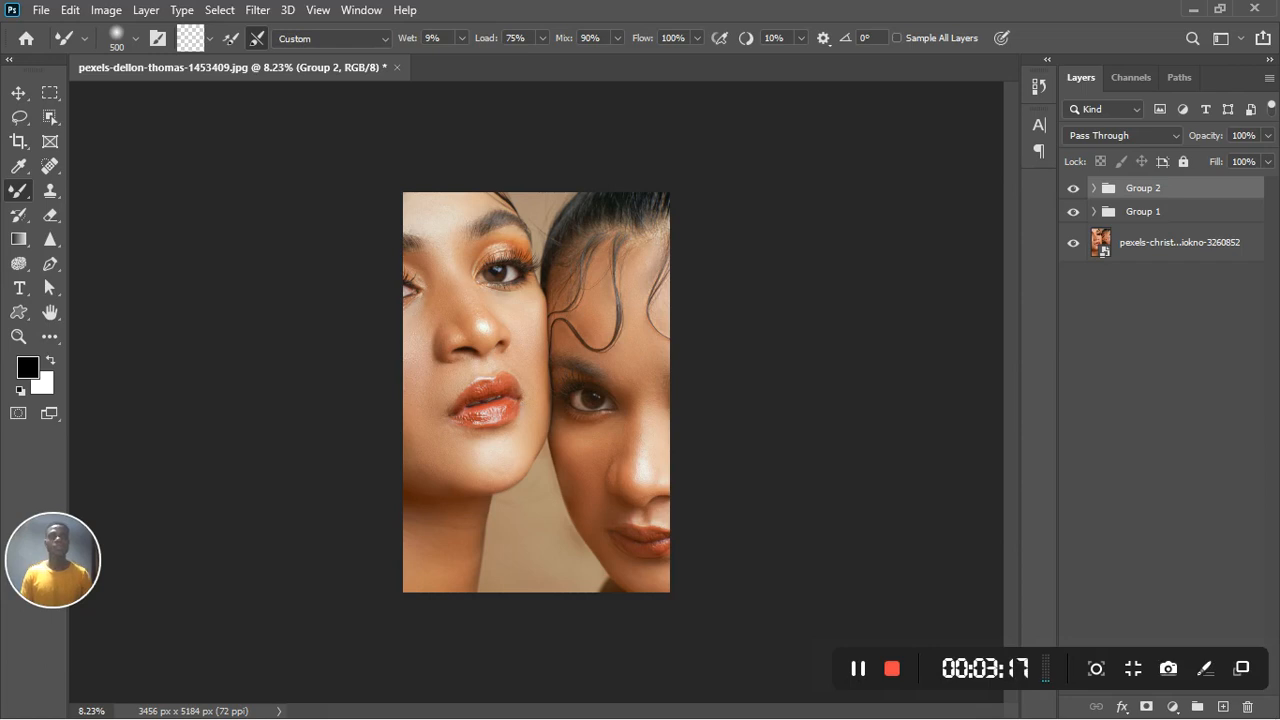
{"action": "key", "text": "ctrl+alt+shift+e"}
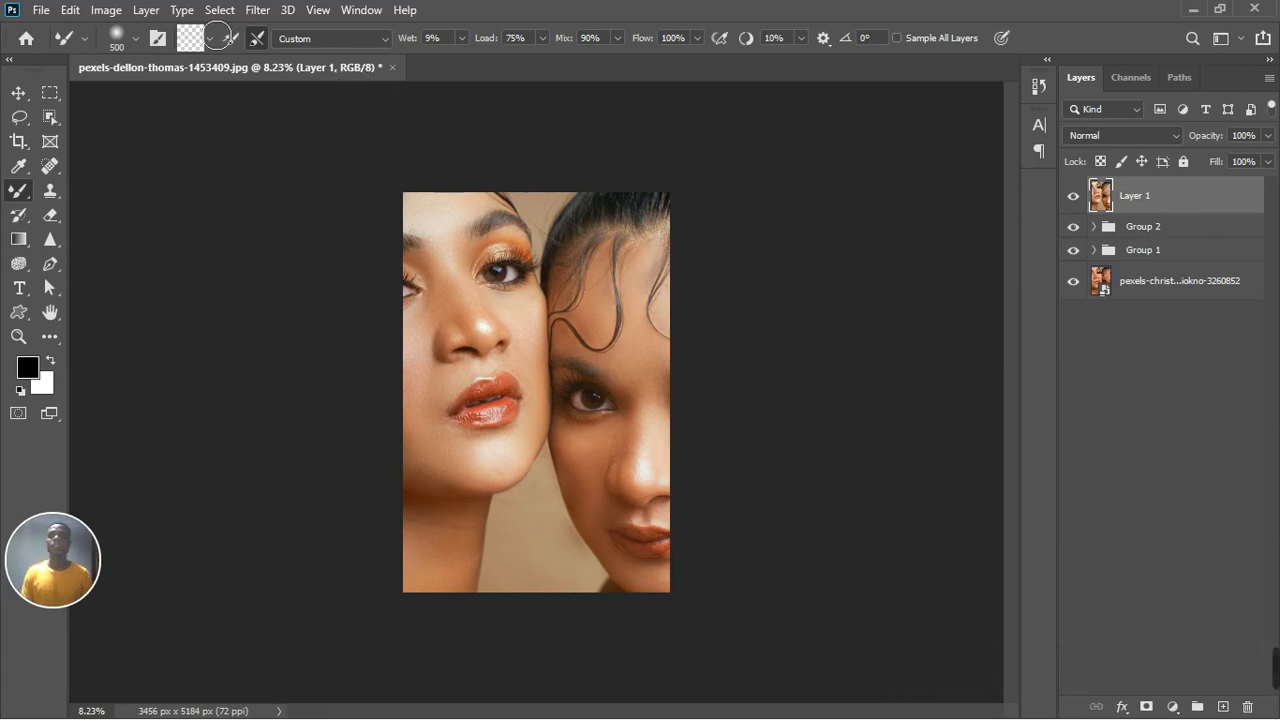
Step: Open the Camera Raw Filter on the stamped layer and set white balance by sampling a point near the eye
{"action": "left_click", "coordinate": [258, 12]}
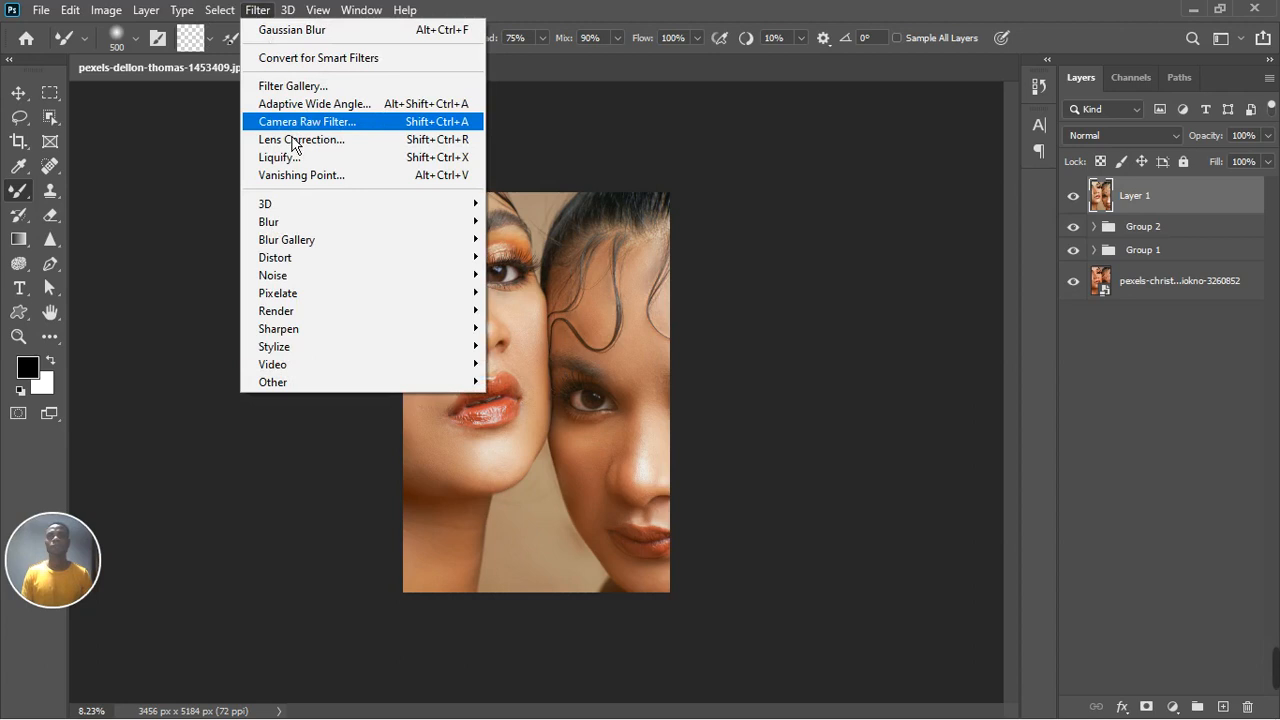
{"action": "left_click", "coordinate": [288, 122]}
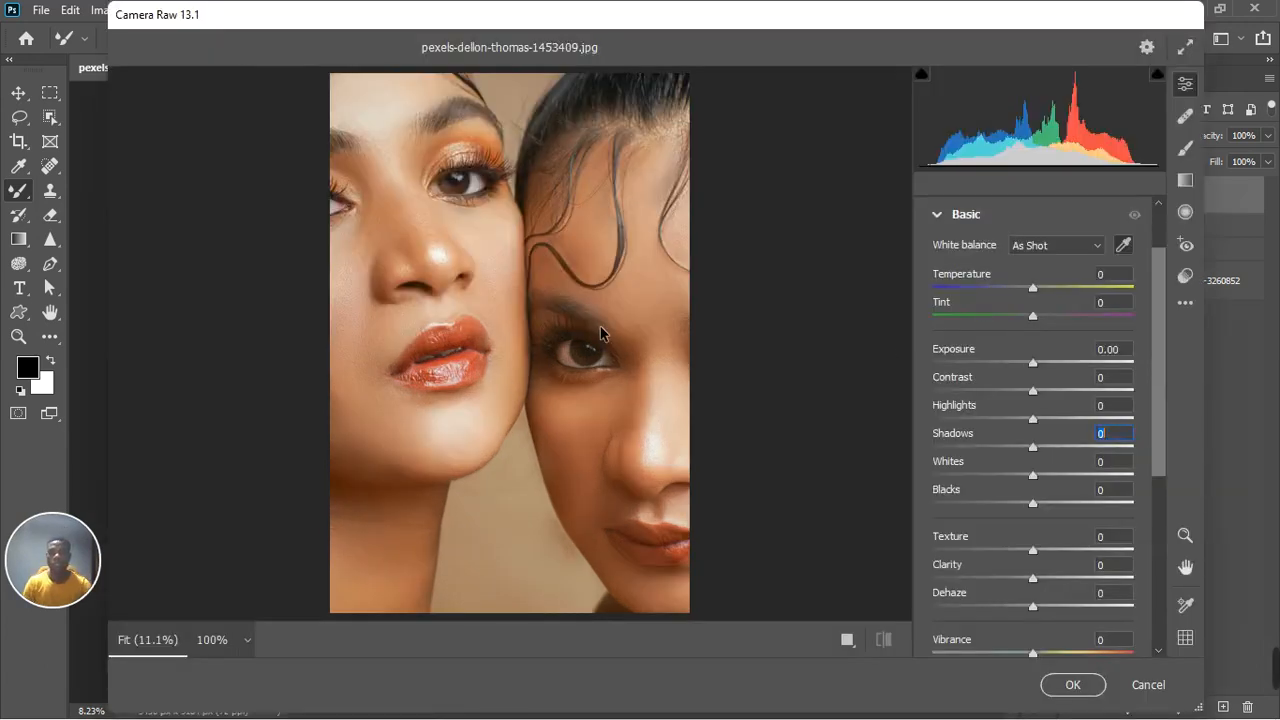
{"action": "left_click", "coordinate": [1127, 246]}
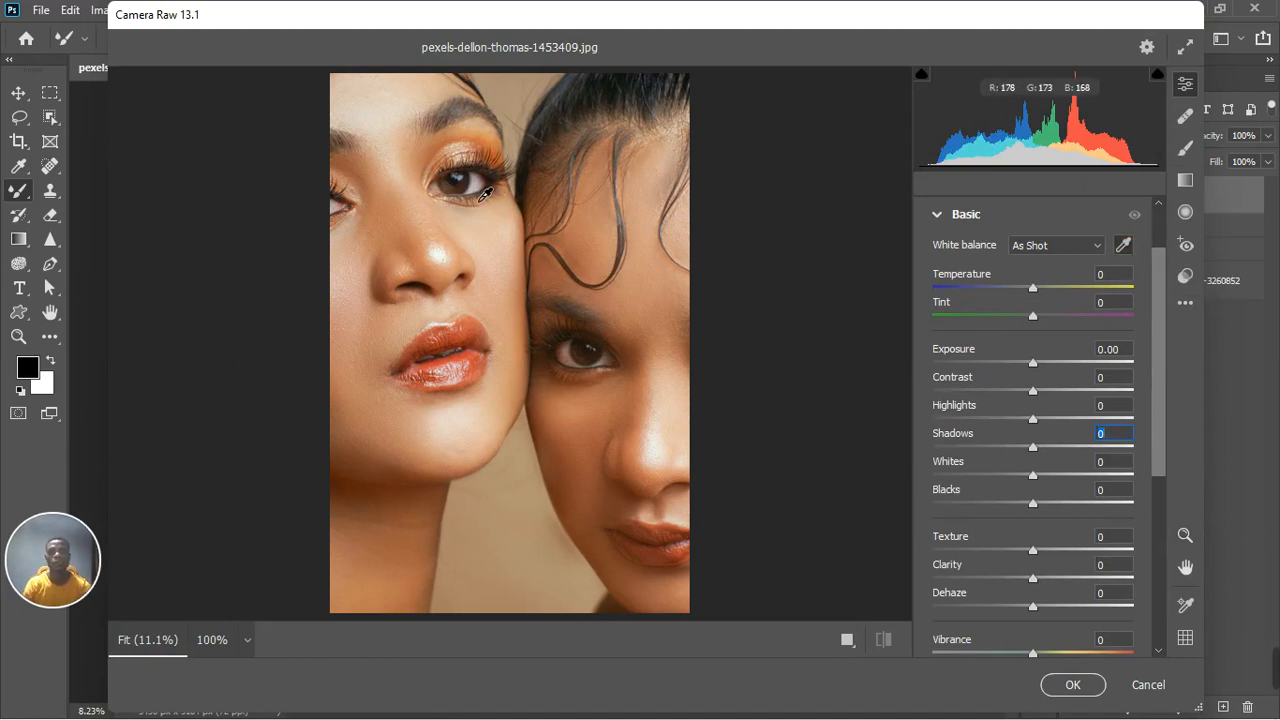
{"action": "left_click", "coordinate": [477, 201]}
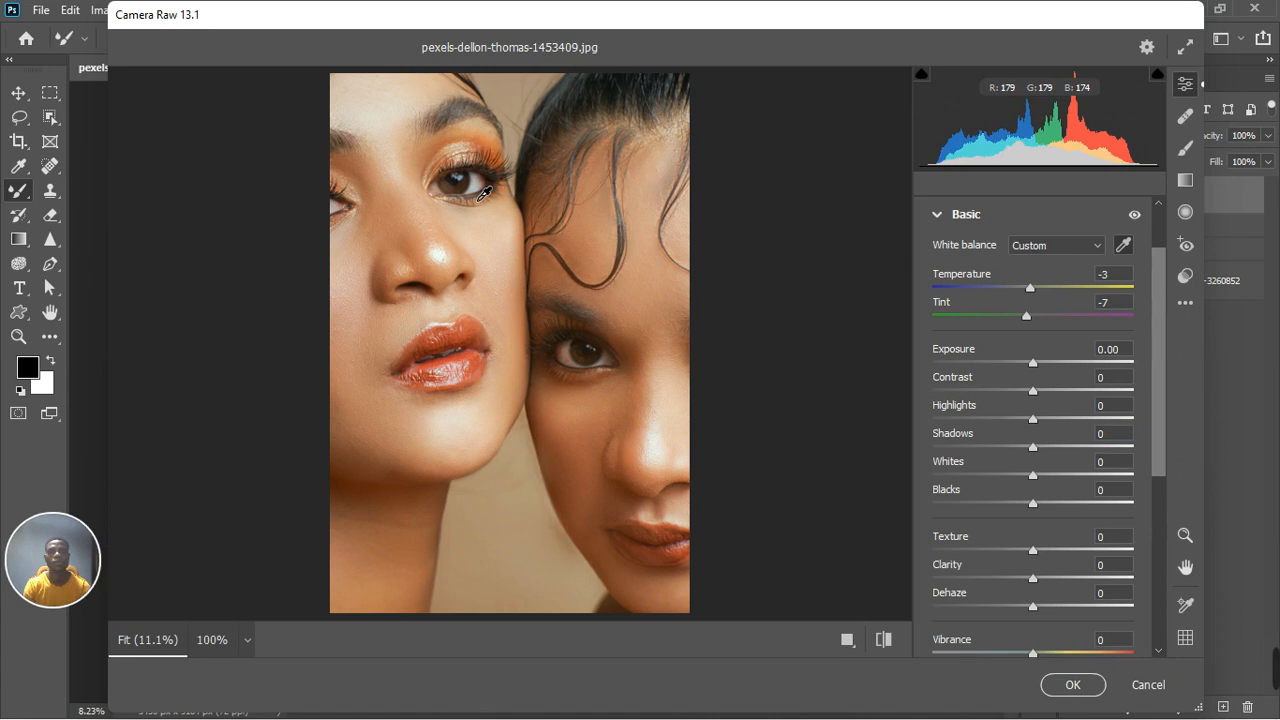
{"action": "left_click", "coordinate": [476, 187]}
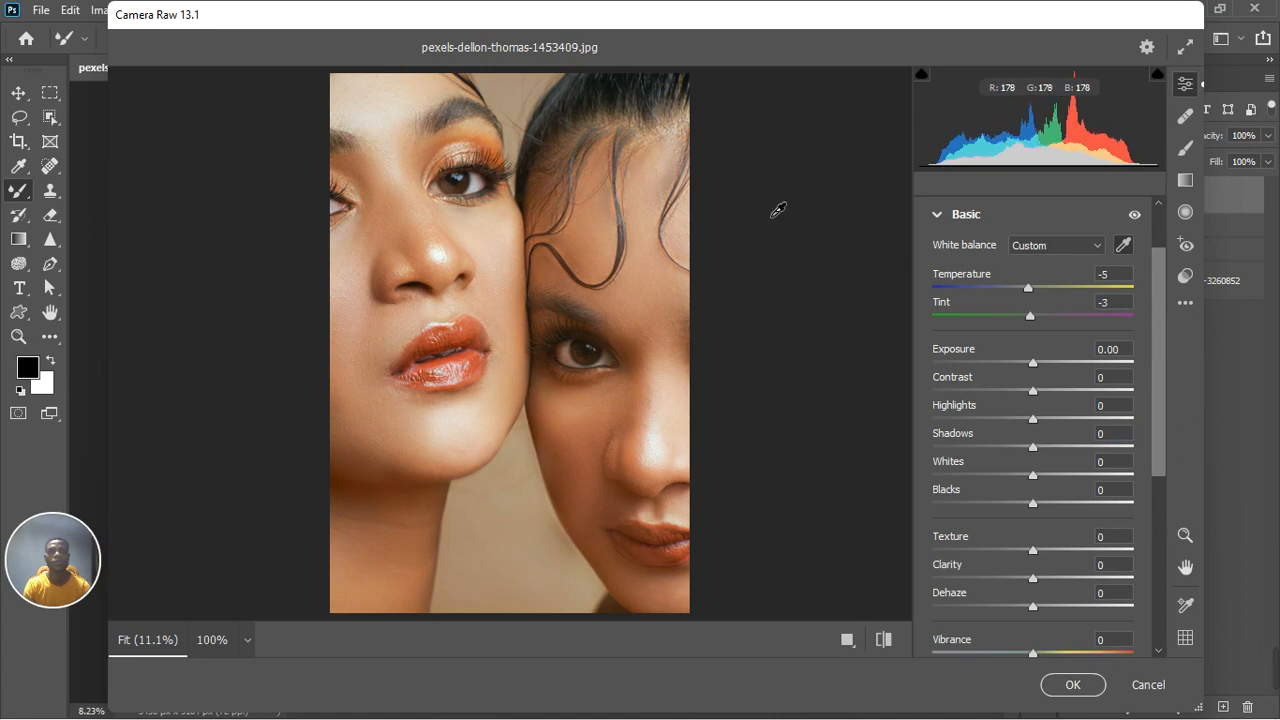
Step: Switch the white balance to As Shot and back to Custom to compare the two settings
{"action": "left_click", "coordinate": [1046, 250]}
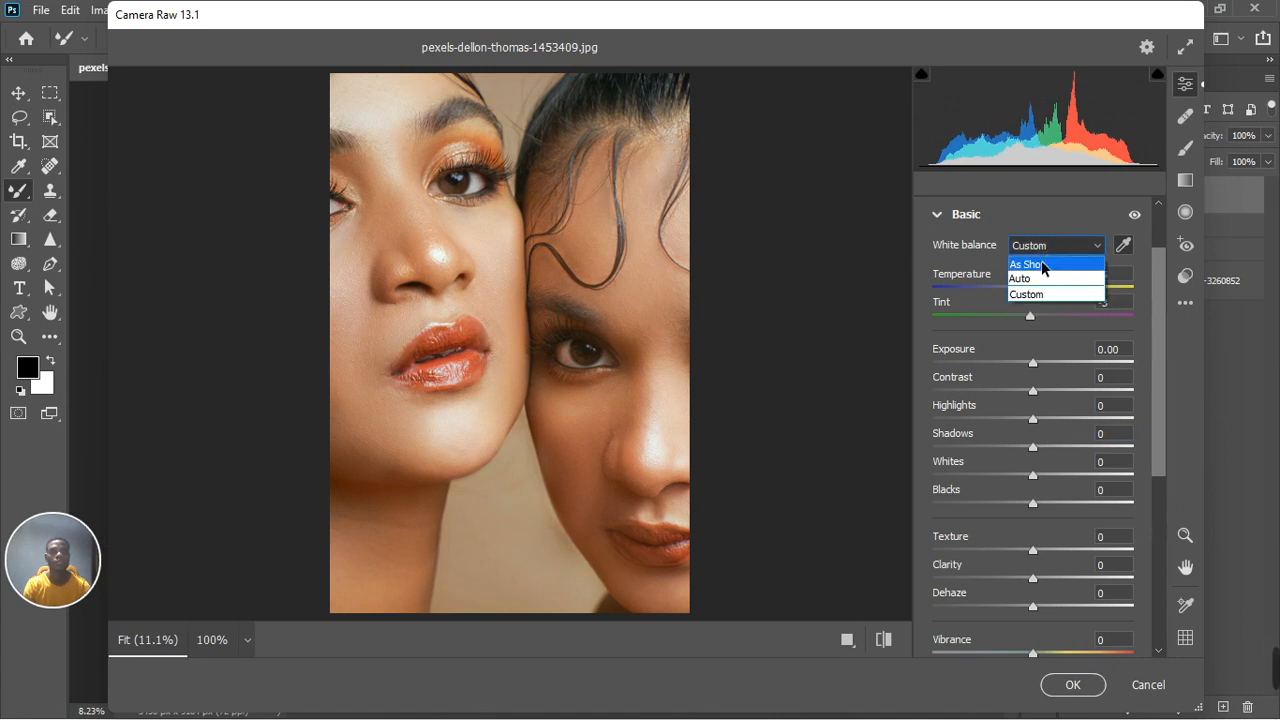
{"action": "left_click", "coordinate": [1041, 260]}
{"action": "left_click", "coordinate": [1050, 246]}
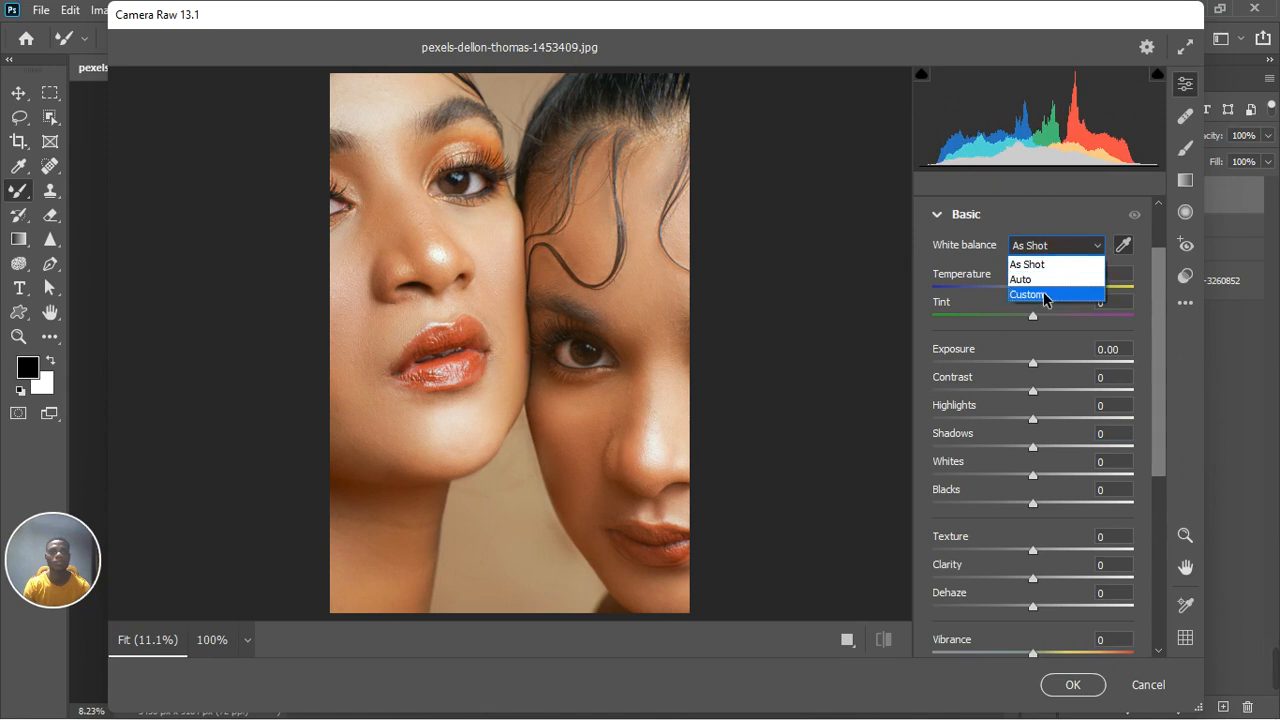
{"action": "left_click", "coordinate": [1043, 291]}
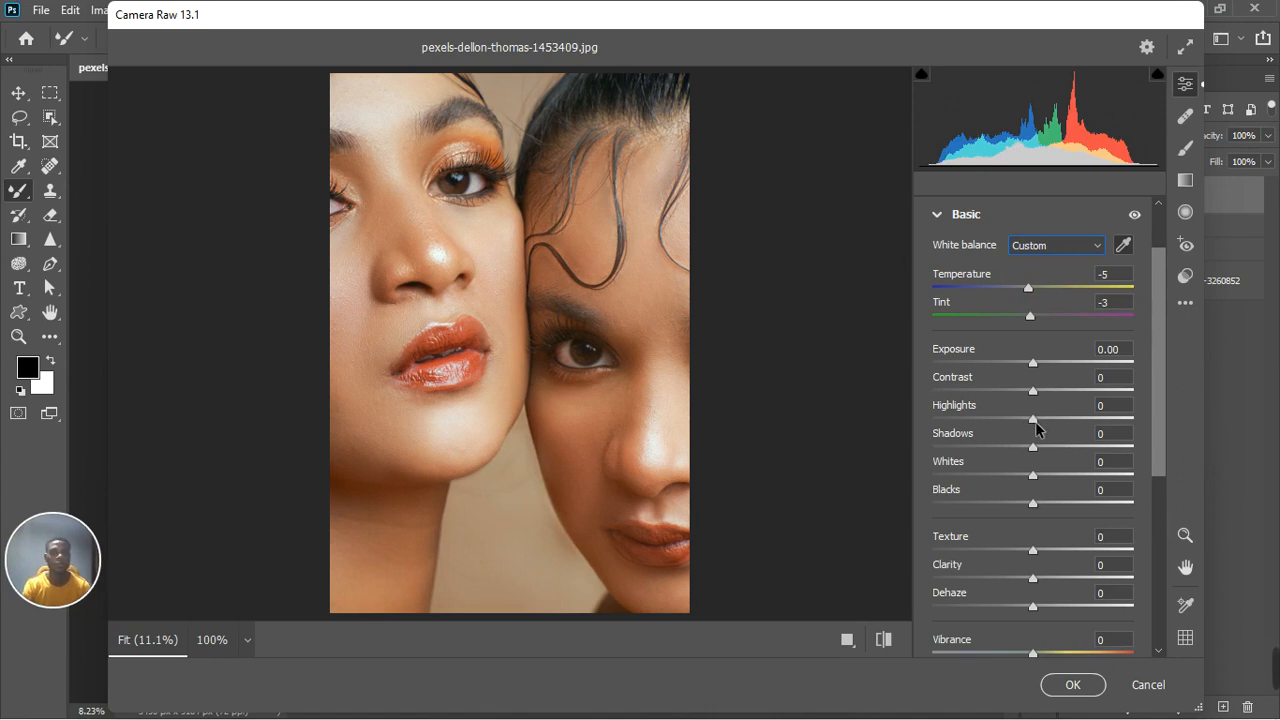
Step: Set Shadows to -25, Blacks to -21, Highlights to +8 and Whites to -8 in the Basic section
{"action": "left_click_drag", "start_coordinate": [1032, 448], "coordinate": [1006, 453]}
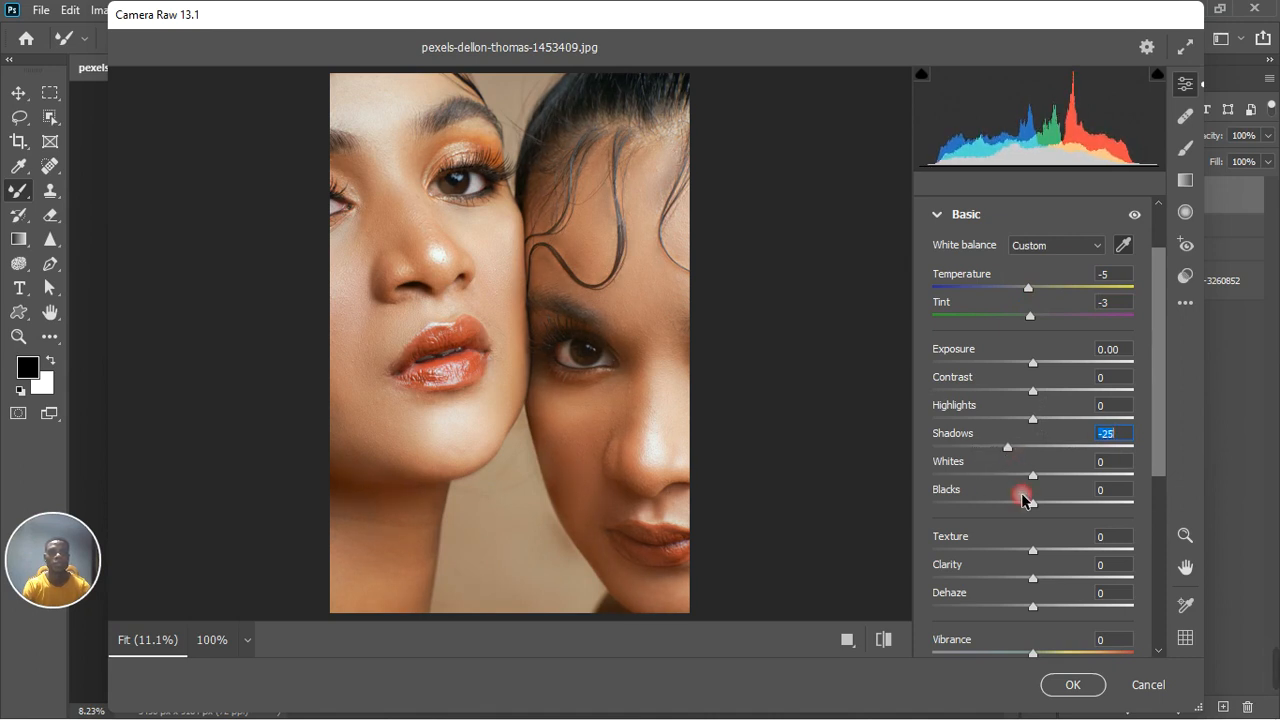
{"action": "left_click_drag", "start_coordinate": [1031, 507], "coordinate": [1012, 504]}
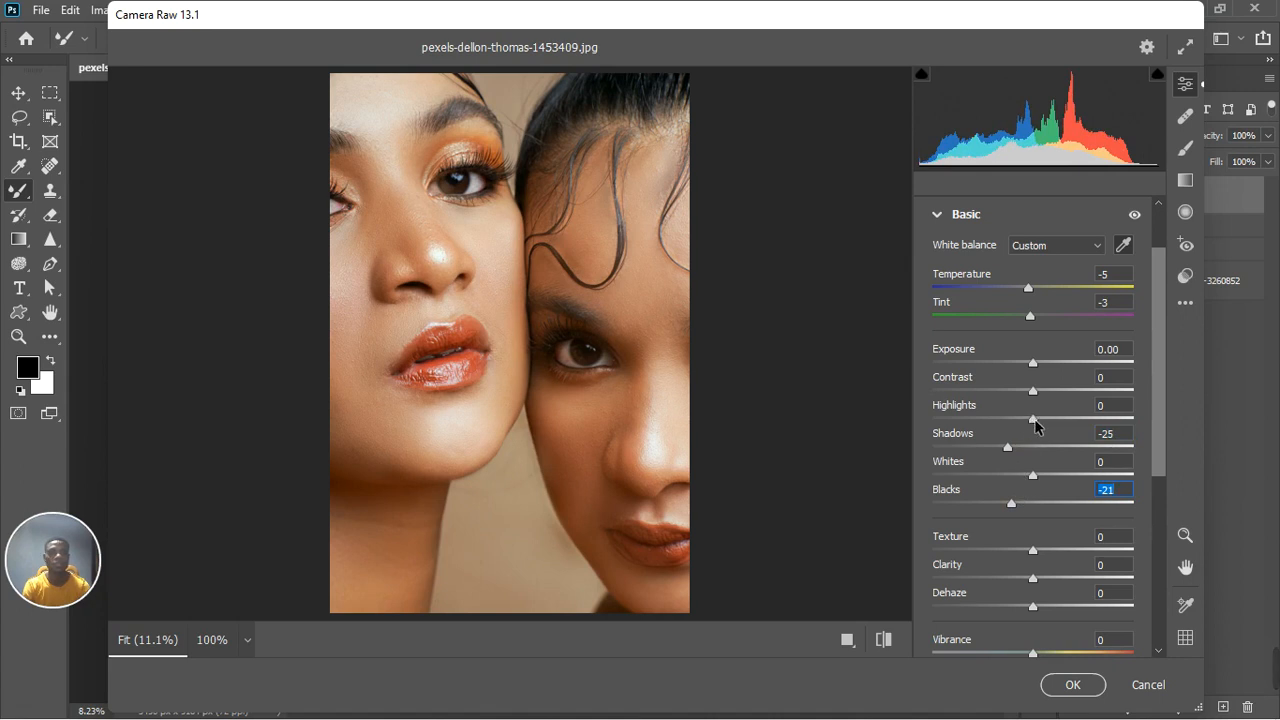
{"action": "left_click_drag", "start_coordinate": [1034, 418], "coordinate": [1043, 418]}
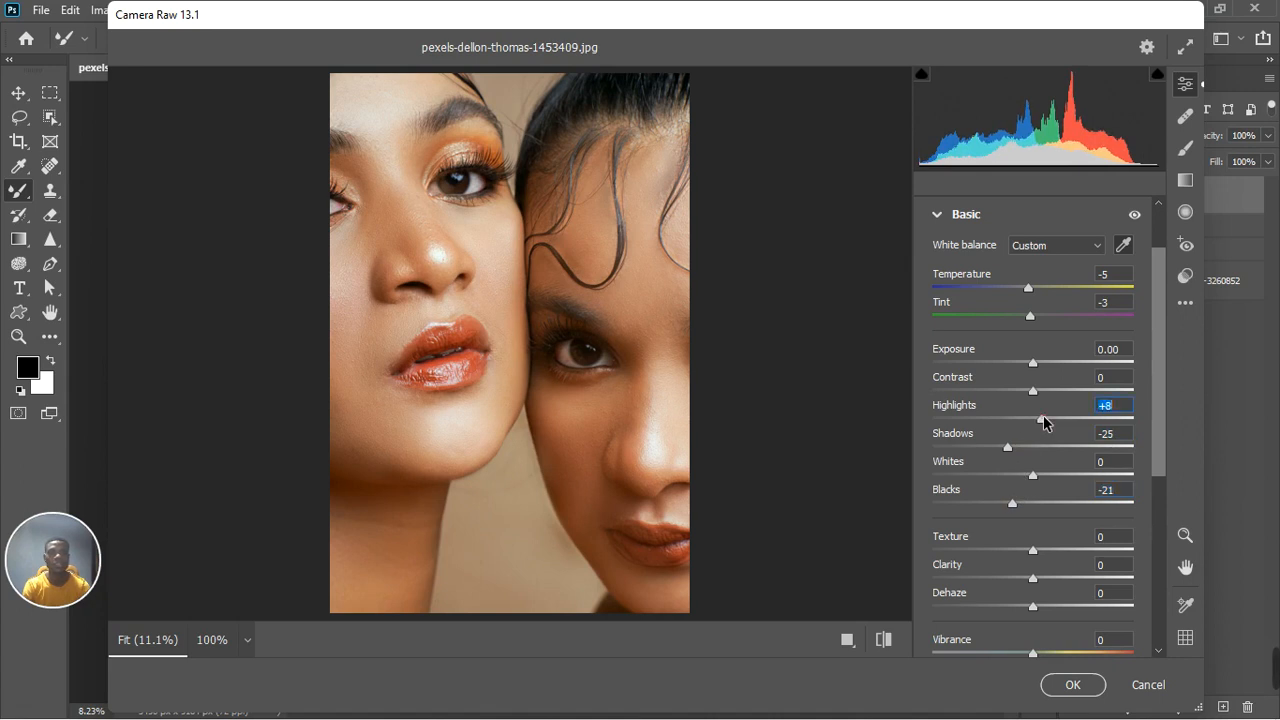
{"action": "left_click_drag", "start_coordinate": [1034, 476], "coordinate": [1025, 477]}
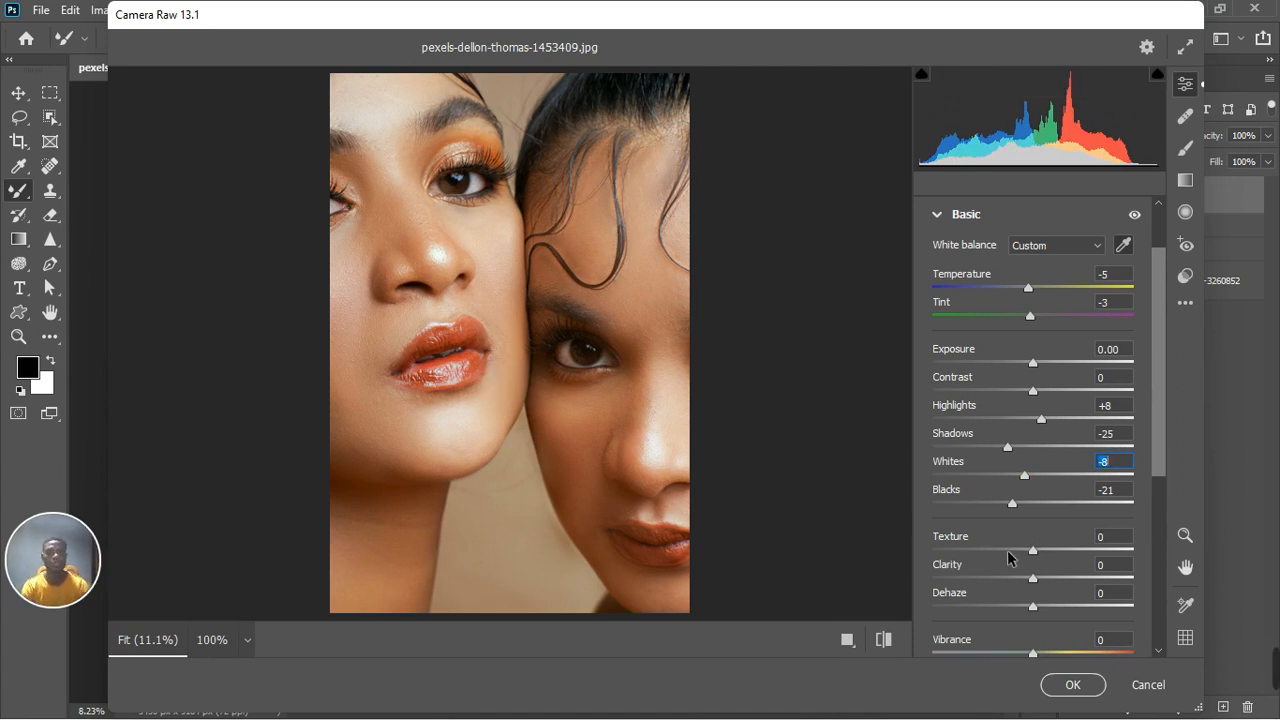
Step: Adjust Texture to +7, then collapse the Basic section
{"action": "left_click_drag", "start_coordinate": [1034, 551], "coordinate": [1043, 551]}
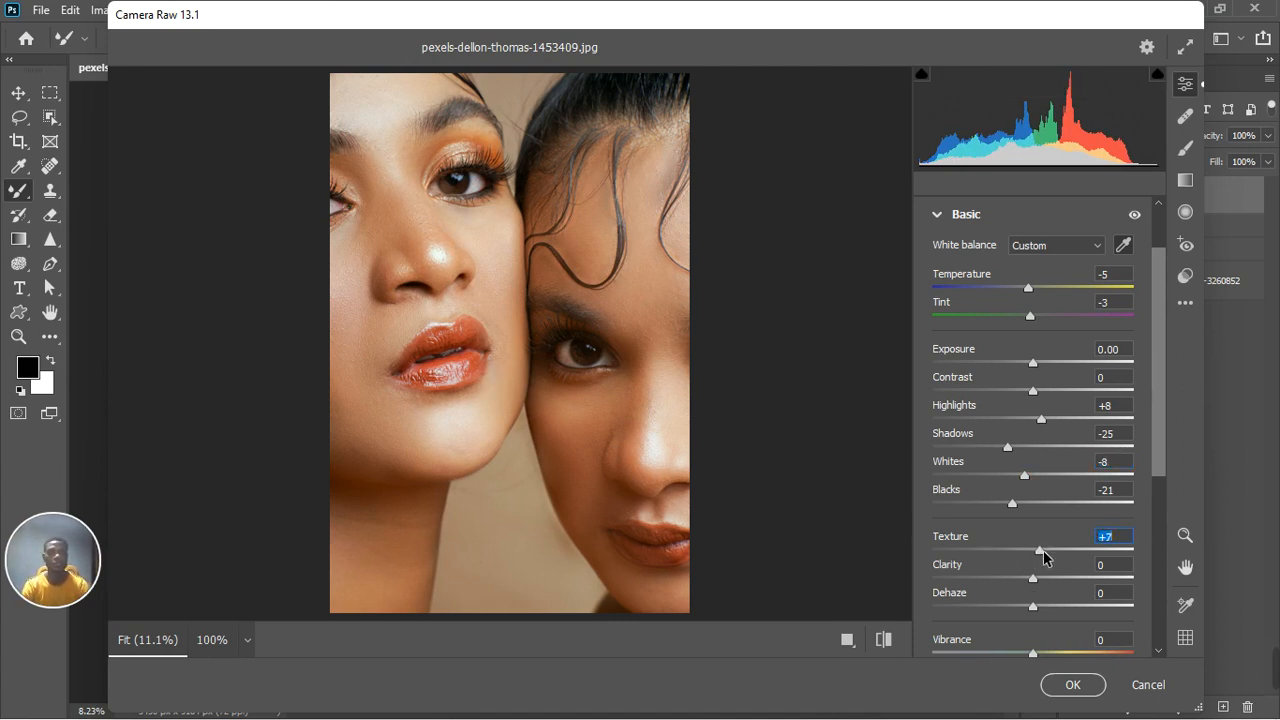
{"action": "double_click", "coordinate": [1043, 550]}
{"action": "left_click", "coordinate": [933, 219]}
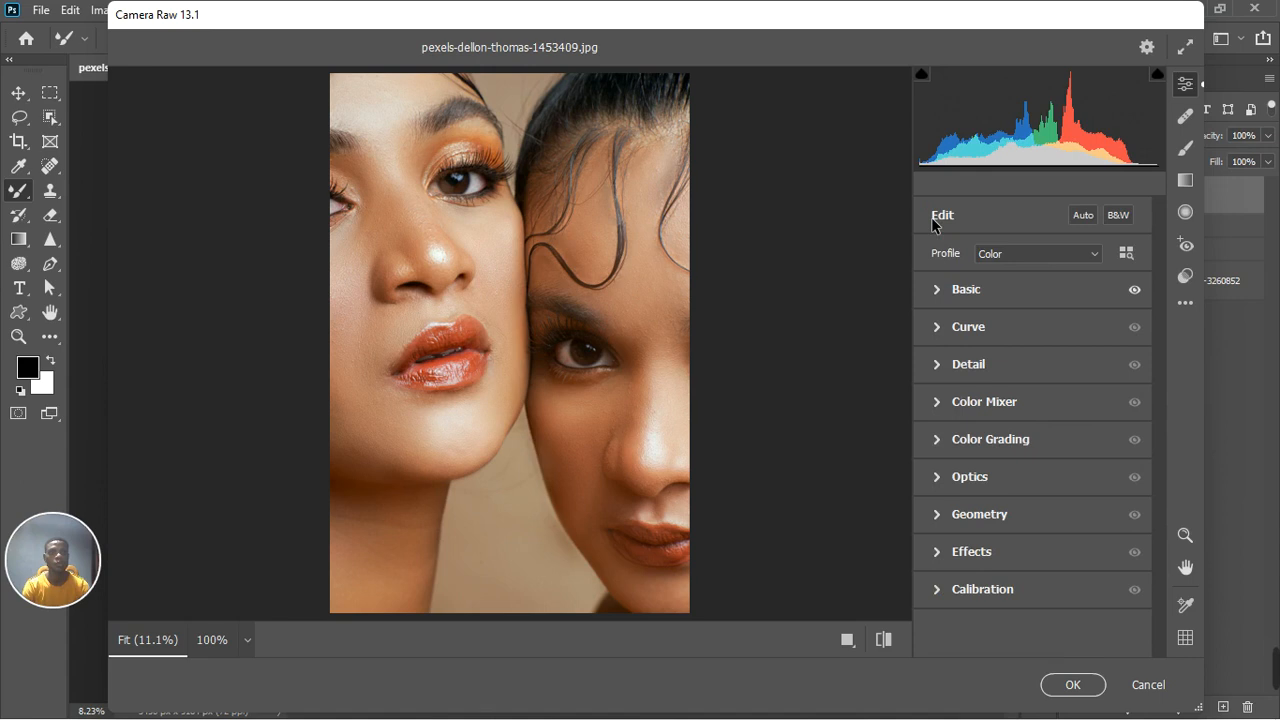
Step: Open Color Mixer saturation and set Reds to -20, Yellows to -16 and Greens to -2
{"action": "left_click", "coordinate": [937, 404]}
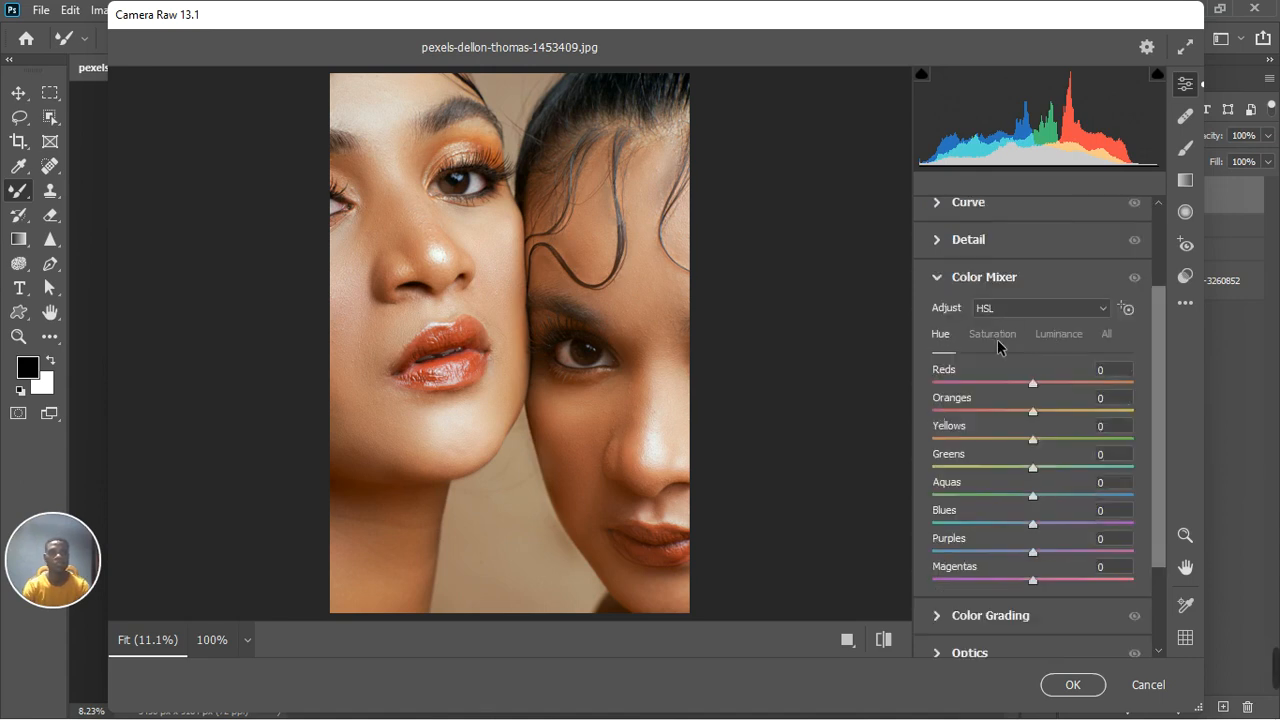
{"action": "left_click", "coordinate": [995, 336]}
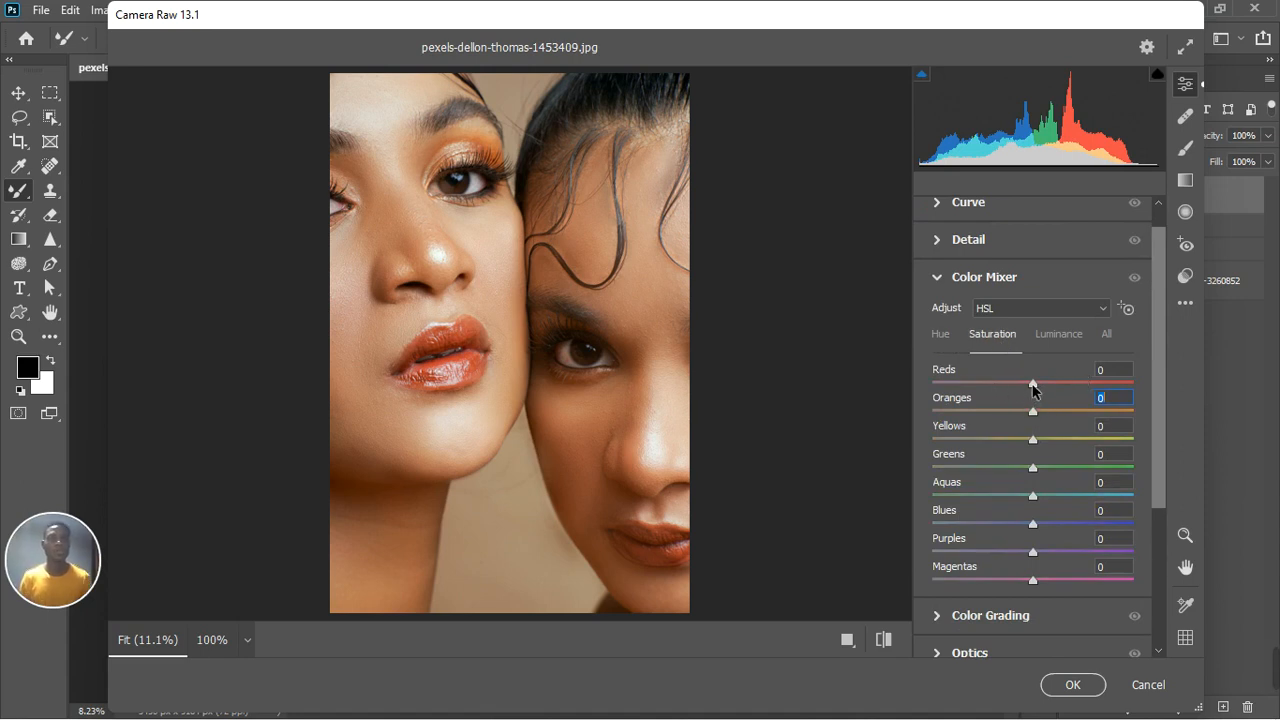
{"action": "left_click_drag", "start_coordinate": [1033, 390], "coordinate": [1012, 393]}
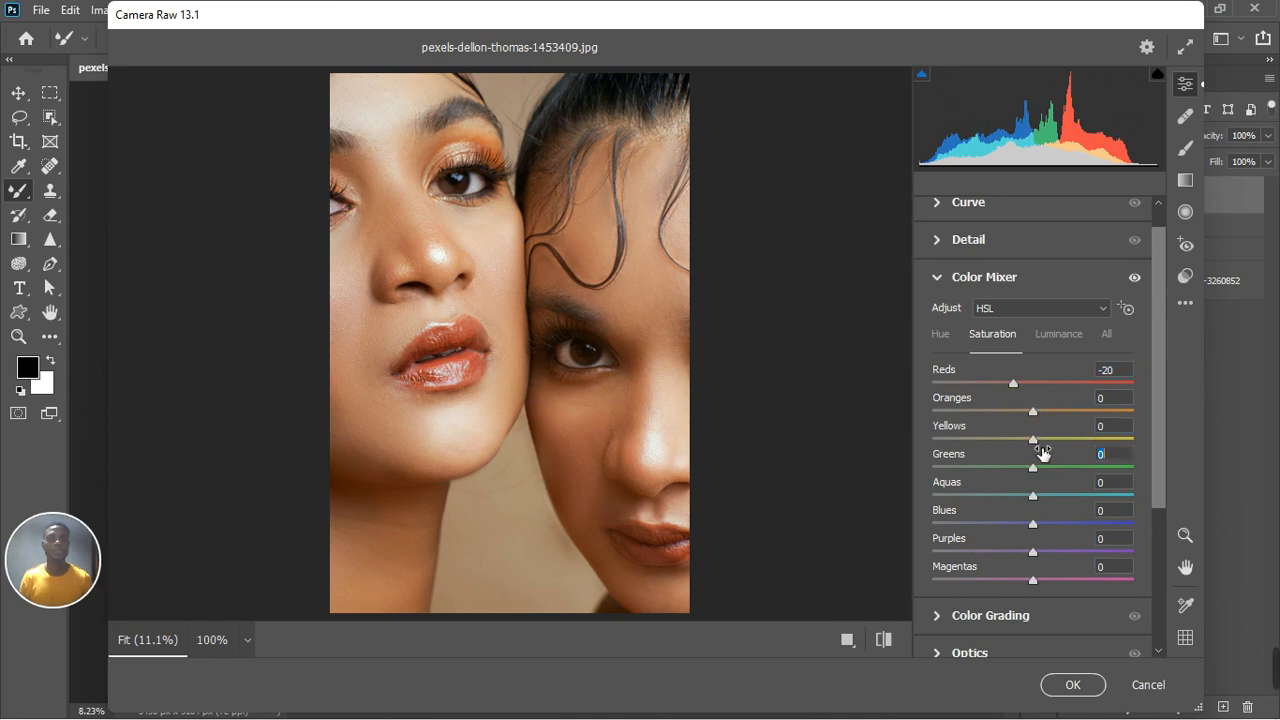
{"action": "left_click_drag", "start_coordinate": [1042, 453], "coordinate": [1015, 443]}
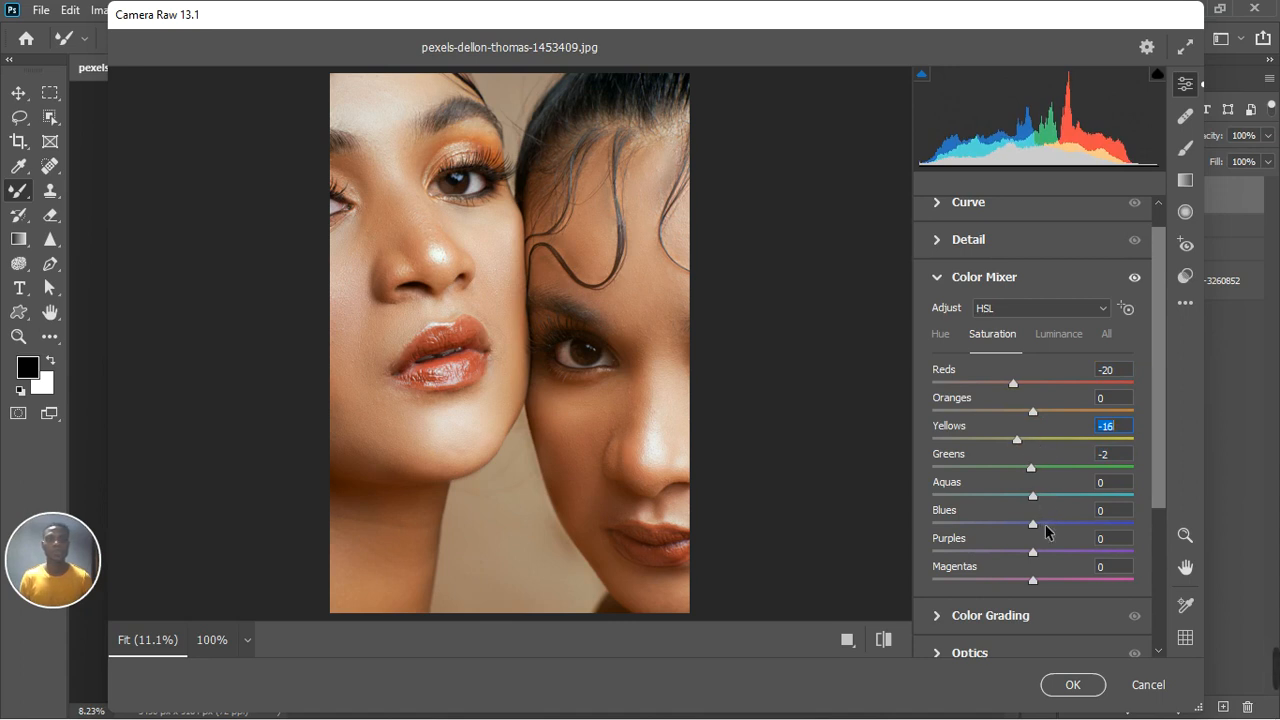
Step: In the Color Mixer hue controls, set Oranges to +7 and Yellows to -11
{"action": "left_click", "coordinate": [940, 337]}
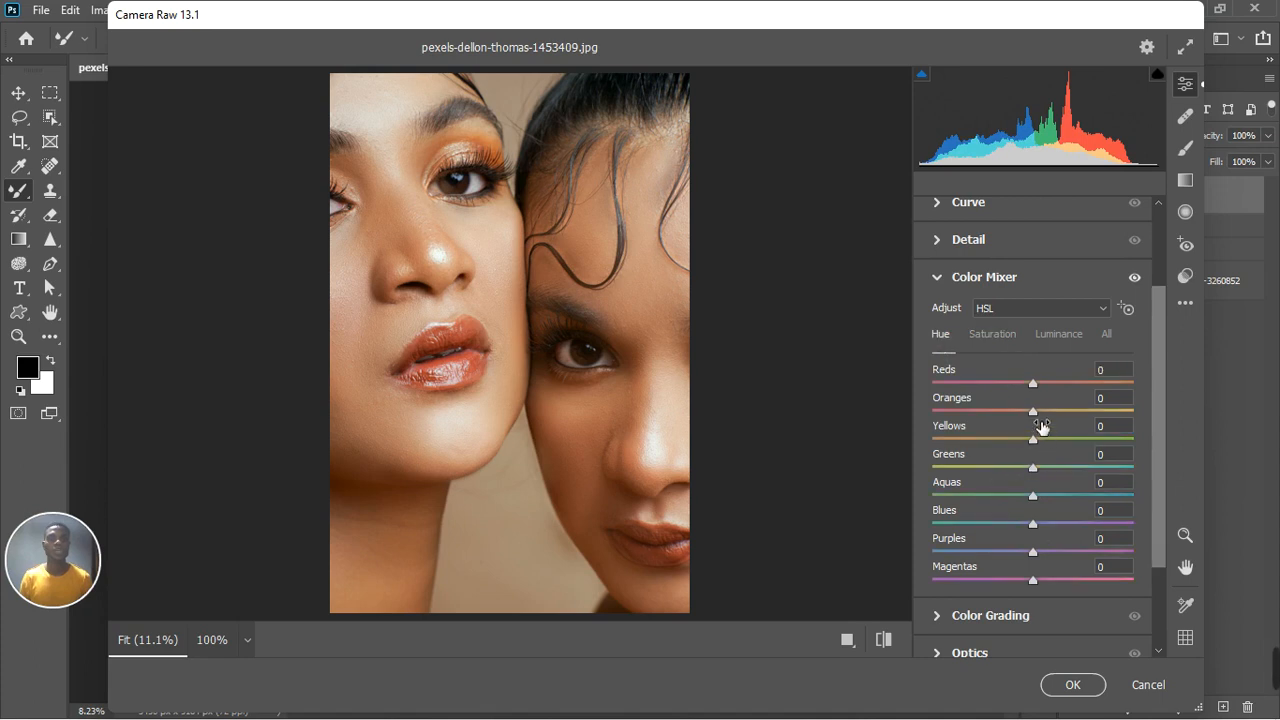
{"action": "left_click_drag", "start_coordinate": [1041, 414], "coordinate": [1044, 416]}
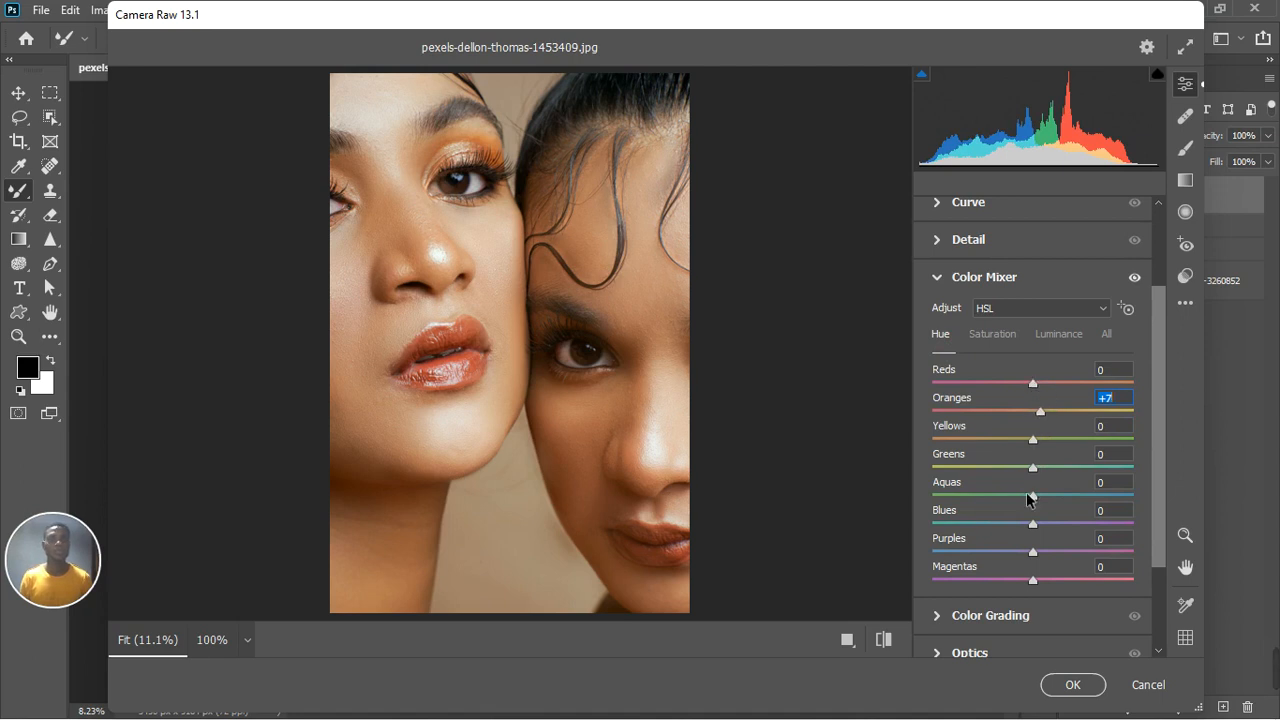
{"action": "left_click_drag", "start_coordinate": [1035, 448], "coordinate": [1023, 449]}
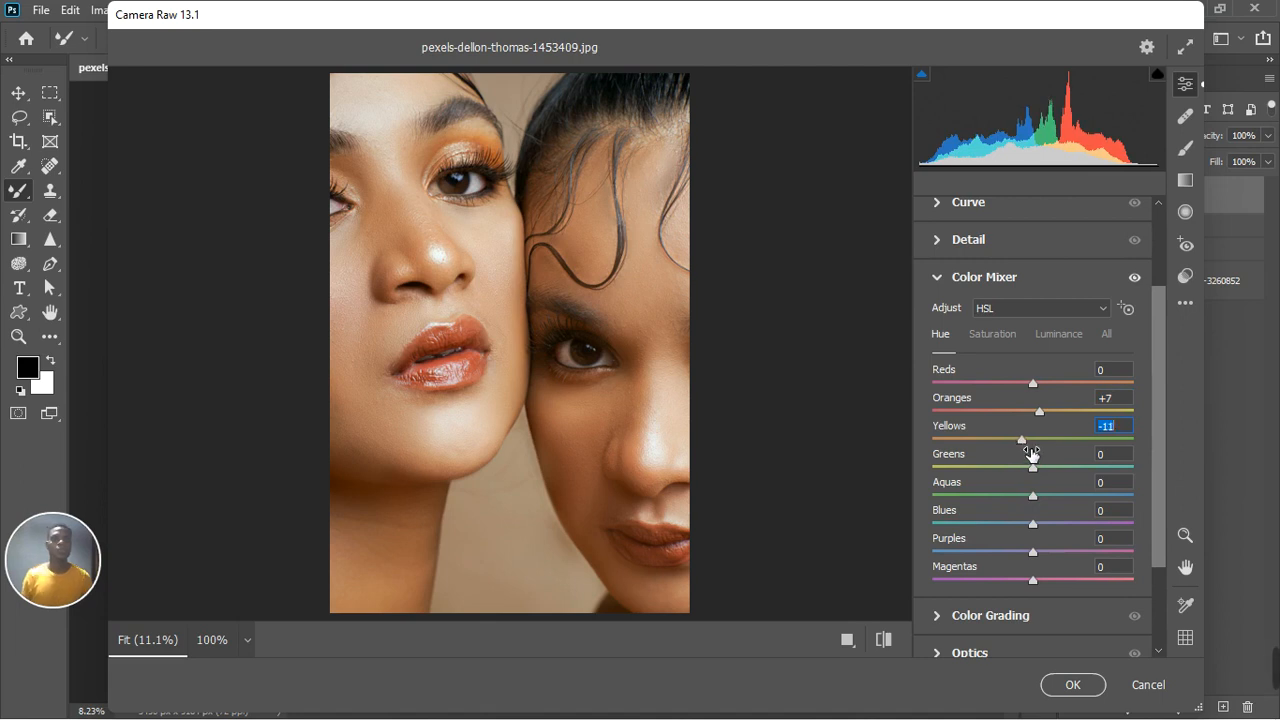
{"action": "left_click", "coordinate": [1033, 467]}
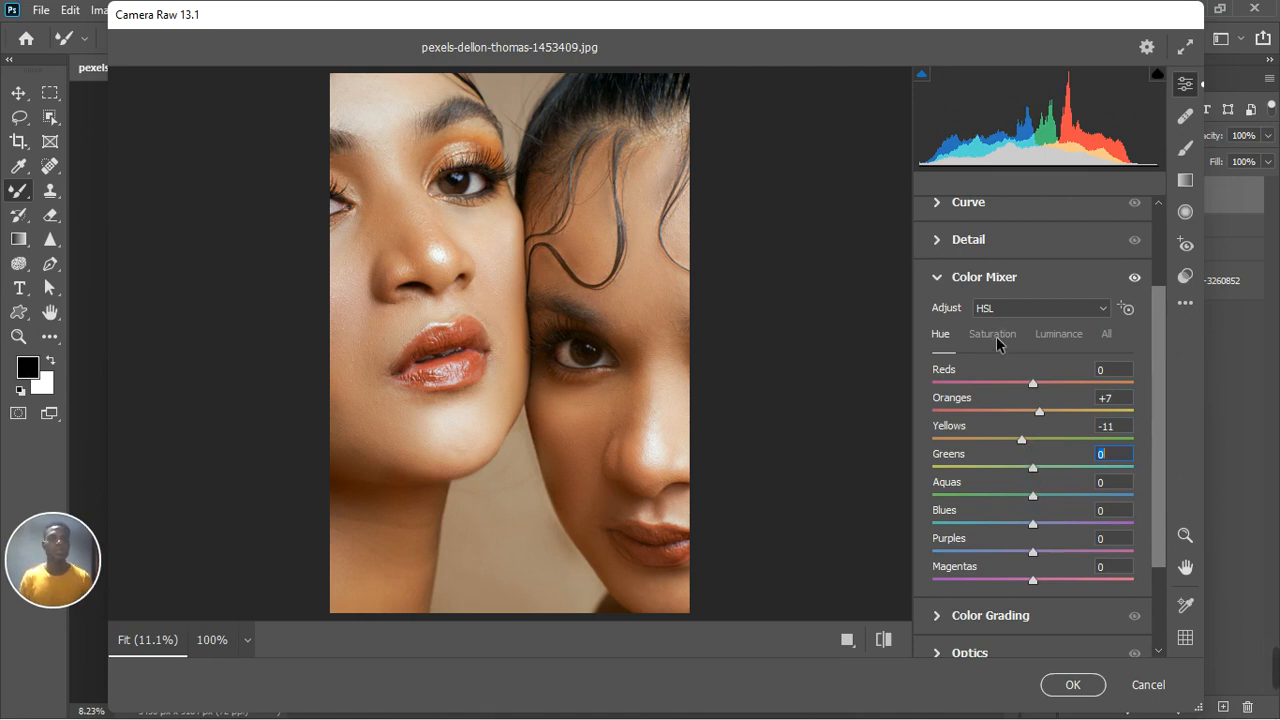
Step: In the Color Mixer luminance controls, set Oranges to -10, Yellows to +6 and Reds to +6
{"action": "left_click", "coordinate": [1060, 334]}
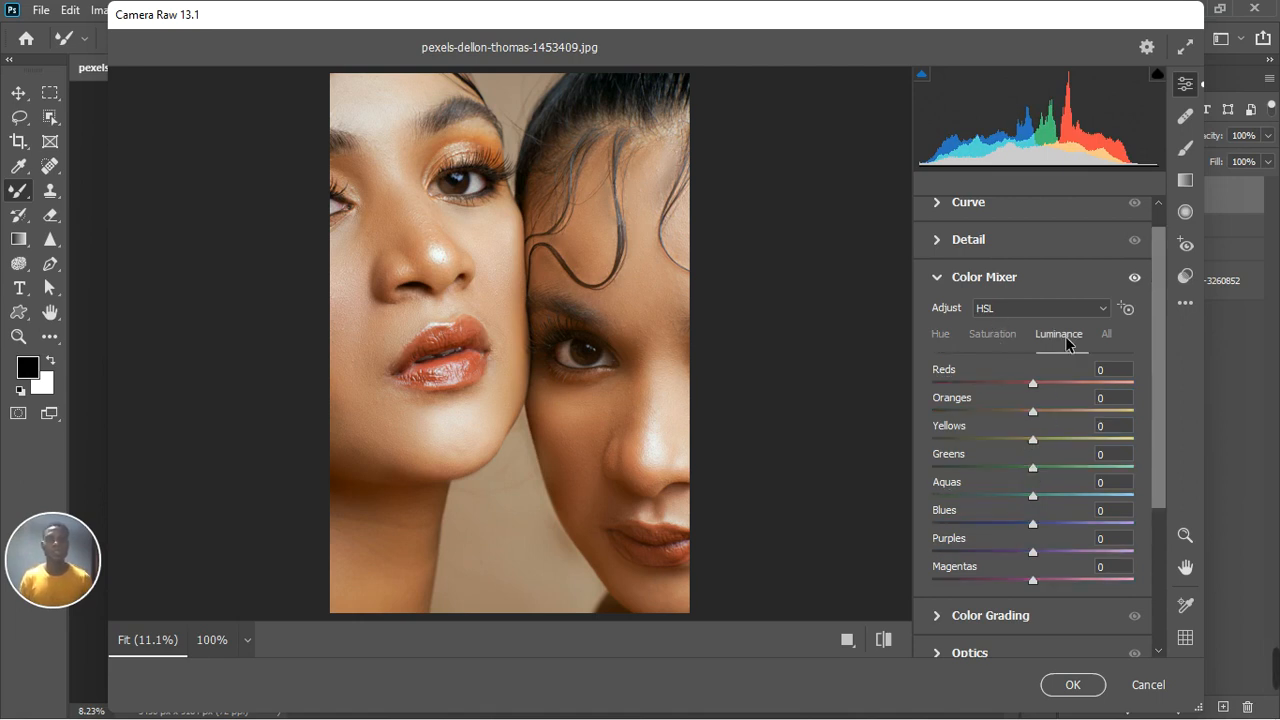
{"action": "left_click_drag", "start_coordinate": [1033, 413], "coordinate": [1022, 416]}
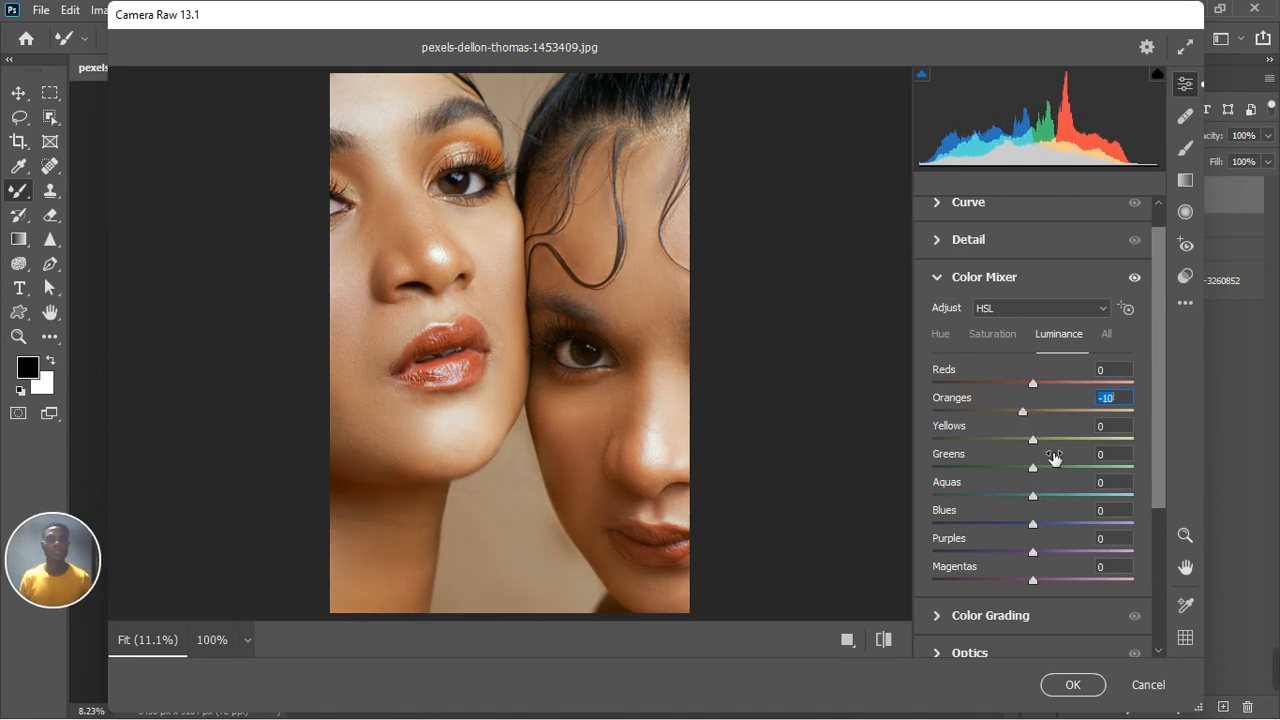
{"action": "left_click_drag", "start_coordinate": [1036, 435], "coordinate": [1038, 438]}
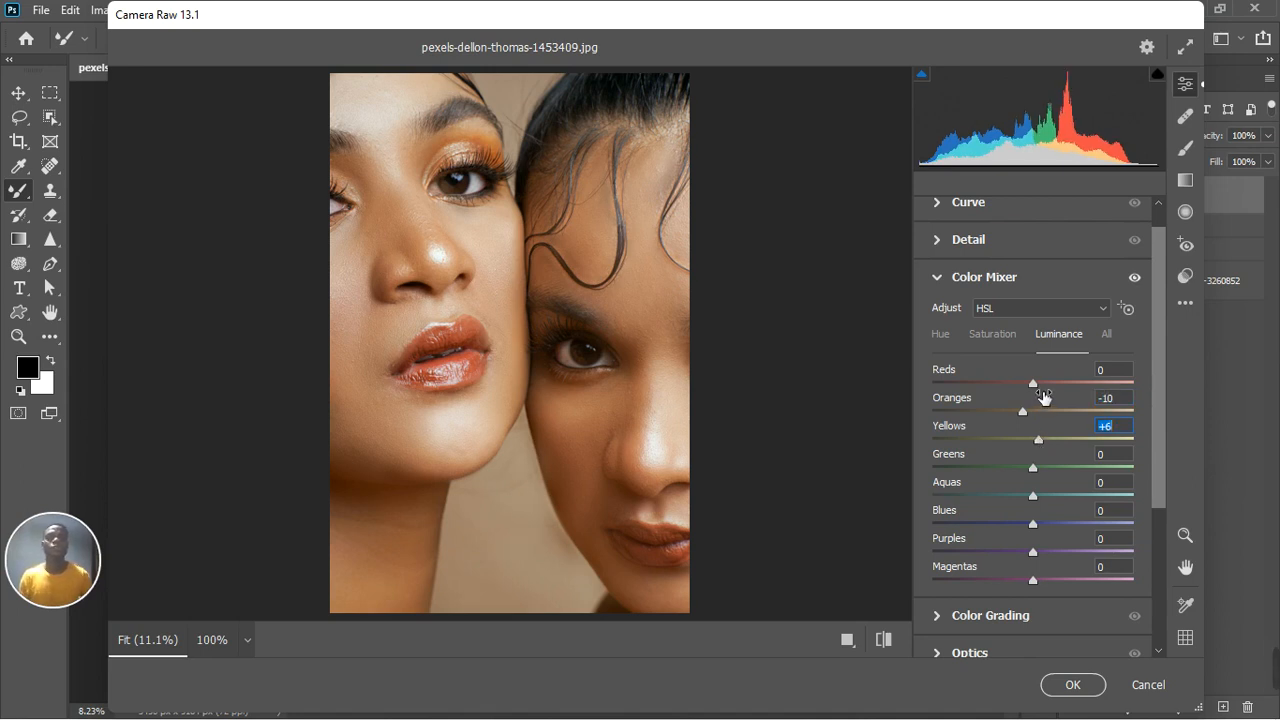
{"action": "left_click_drag", "start_coordinate": [1034, 383], "coordinate": [1041, 385]}
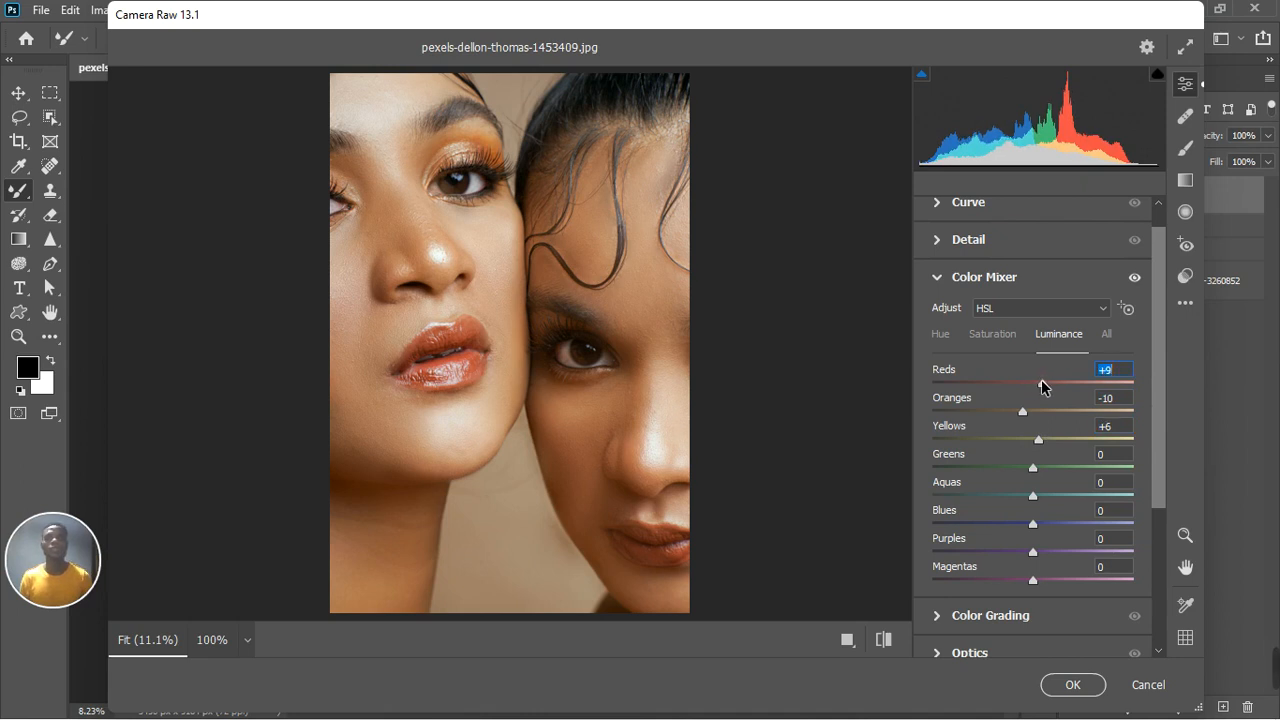
Step: Open Calibration and set Red Primary hue to +14 and Blue Primary hue to -15
{"action": "left_click", "coordinate": [936, 277]}
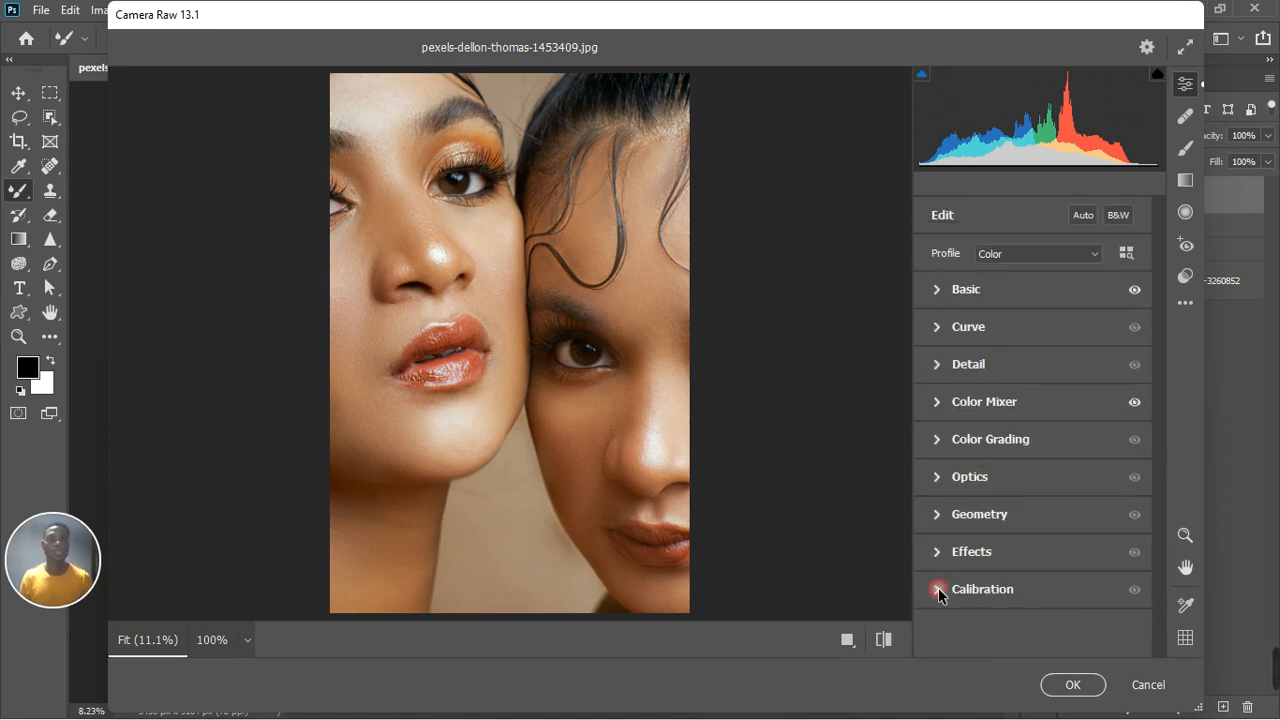
{"action": "left_click", "coordinate": [941, 589]}
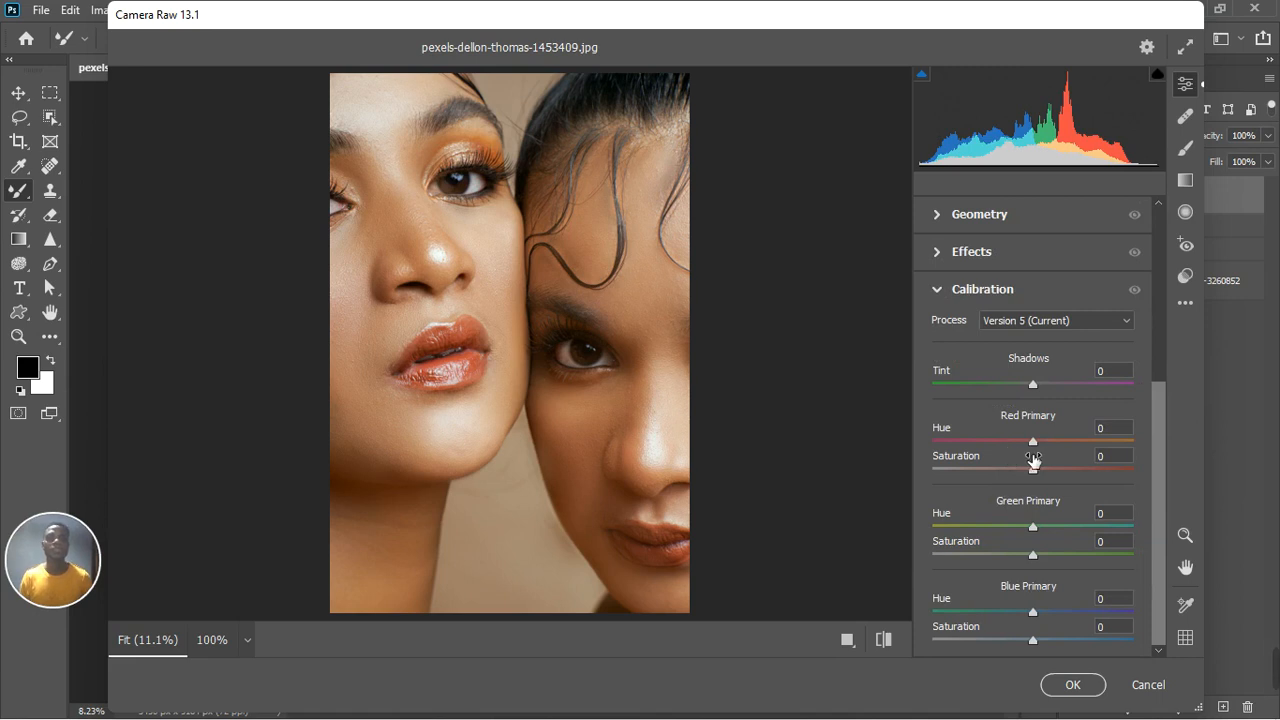
{"action": "left_click_drag", "start_coordinate": [1033, 443], "coordinate": [1047, 445]}
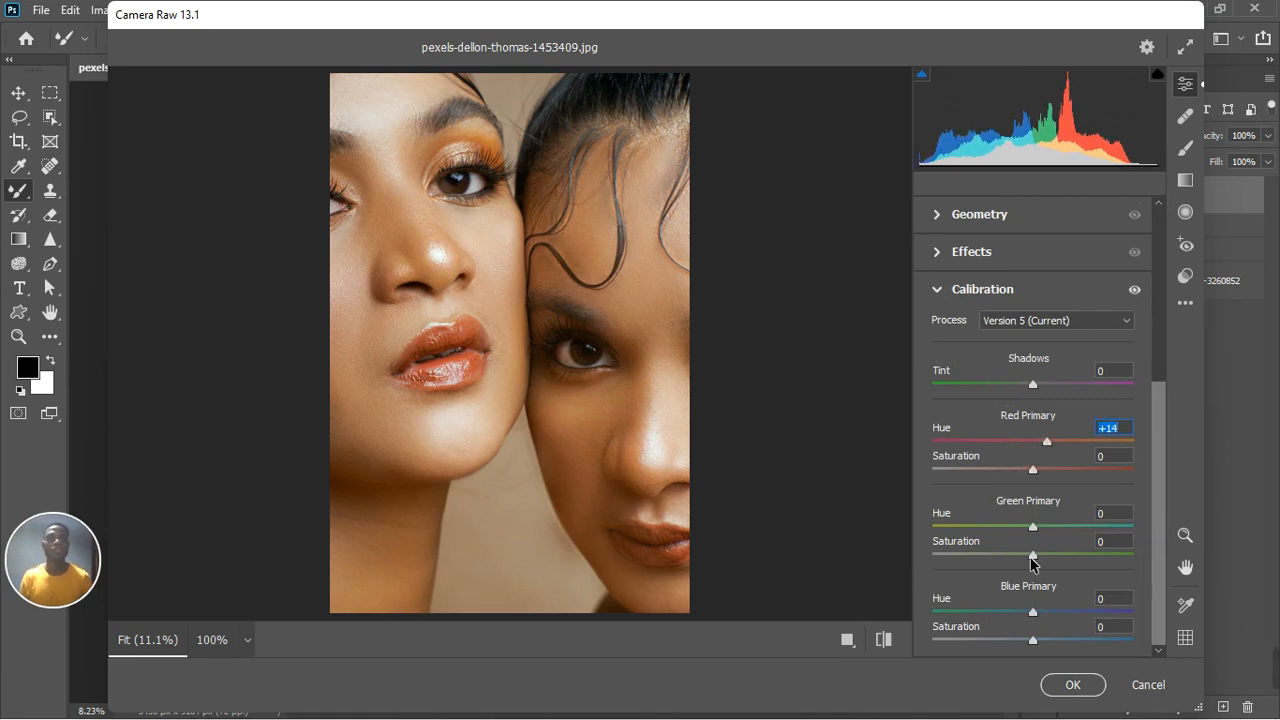
{"action": "left_click_drag", "start_coordinate": [1034, 613], "coordinate": [1006, 620]}
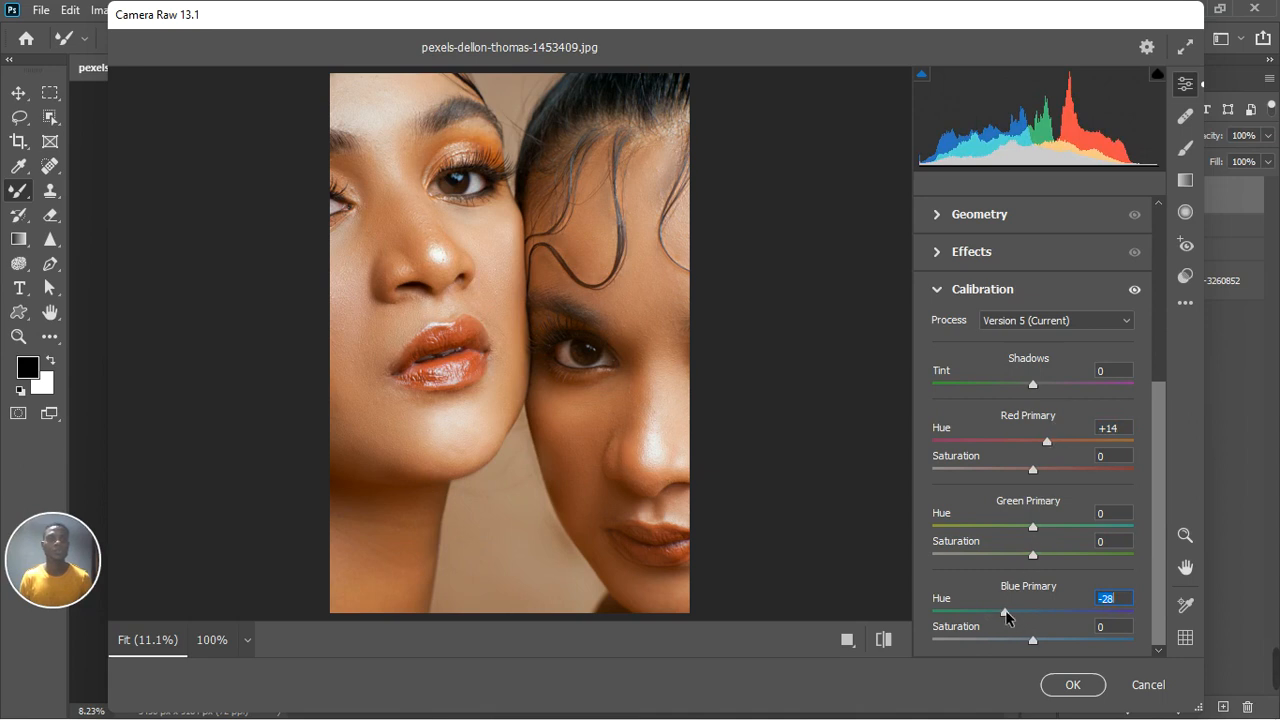
{"action": "left_click_drag", "start_coordinate": [1005, 610], "coordinate": [1021, 609]}
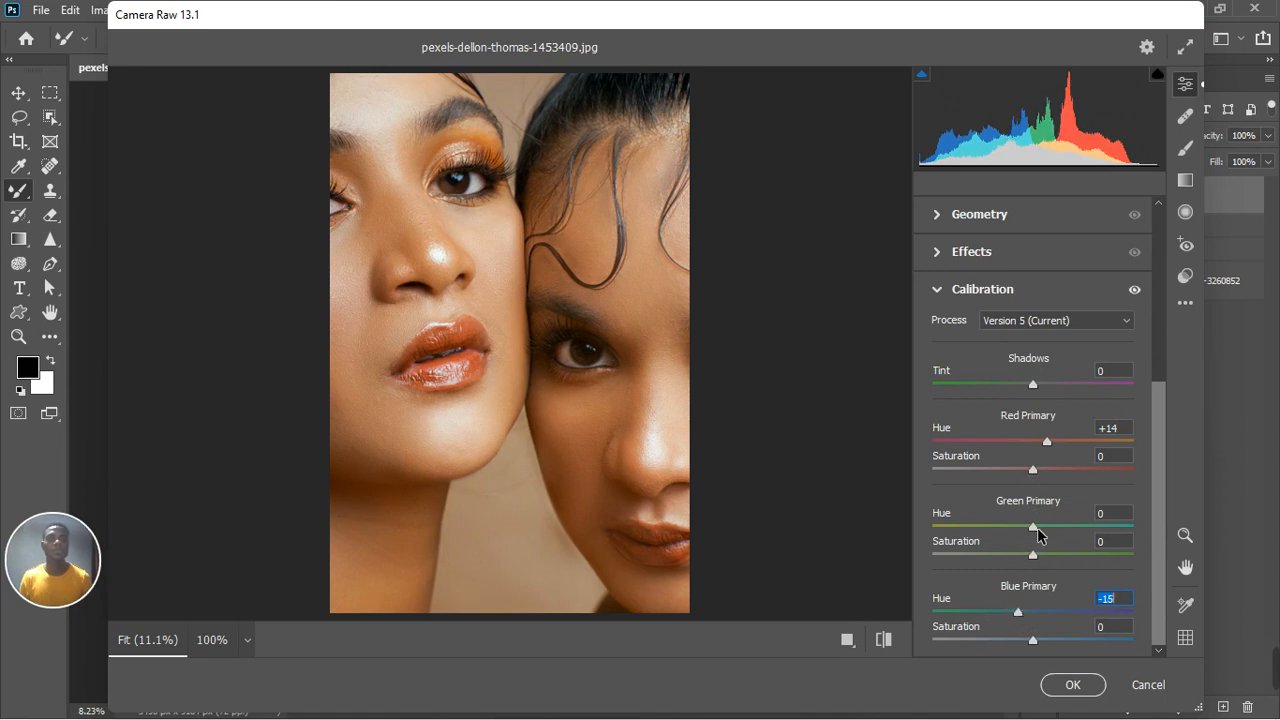
Step: Set Green Primary hue to +15 and saturation to -10, then collapse Calibration
{"action": "mouse_move", "coordinate": [1035, 527]}
{"action": "left_mouse_down"}
{"action": "mouse_move", "coordinate": [1014, 532]}
{"action": "mouse_move", "coordinate": [1050, 529]}
{"action": "left_mouse_up"}
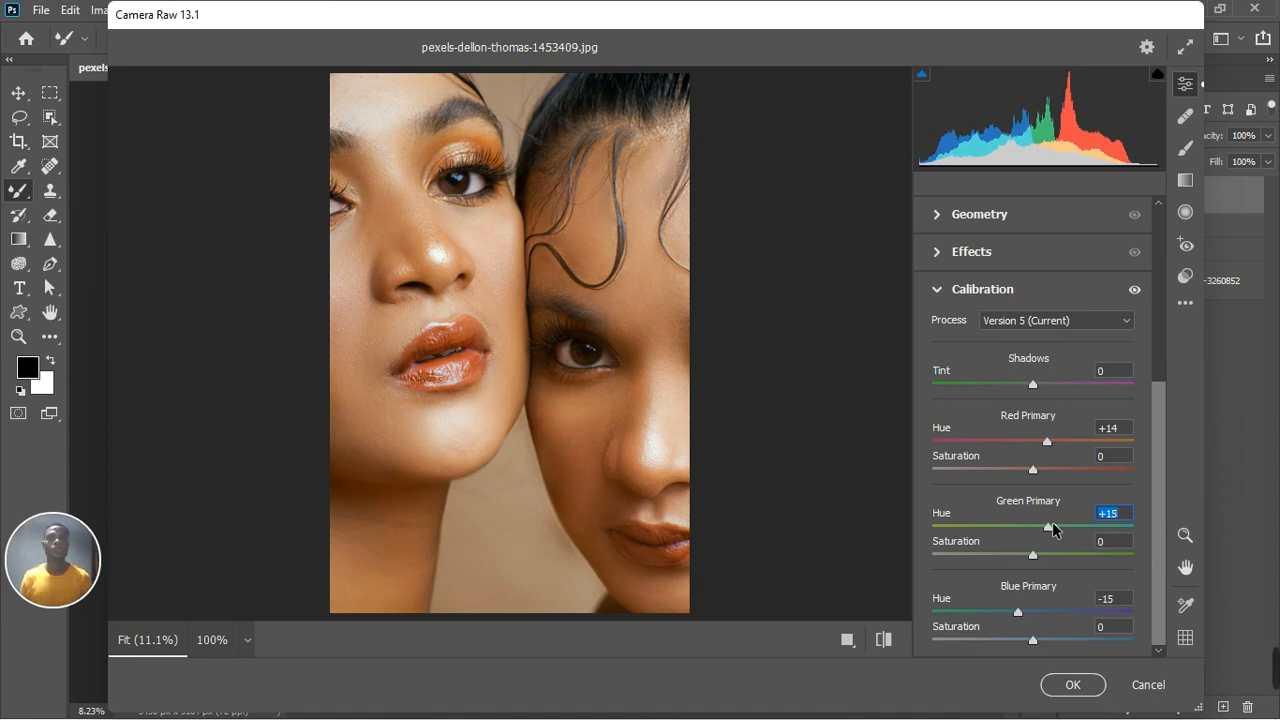
{"action": "mouse_move", "coordinate": [1033, 553]}
{"action": "left_mouse_down"}
{"action": "mouse_move", "coordinate": [1045, 554]}
{"action": "mouse_move", "coordinate": [1021, 563]}
{"action": "left_mouse_up"}
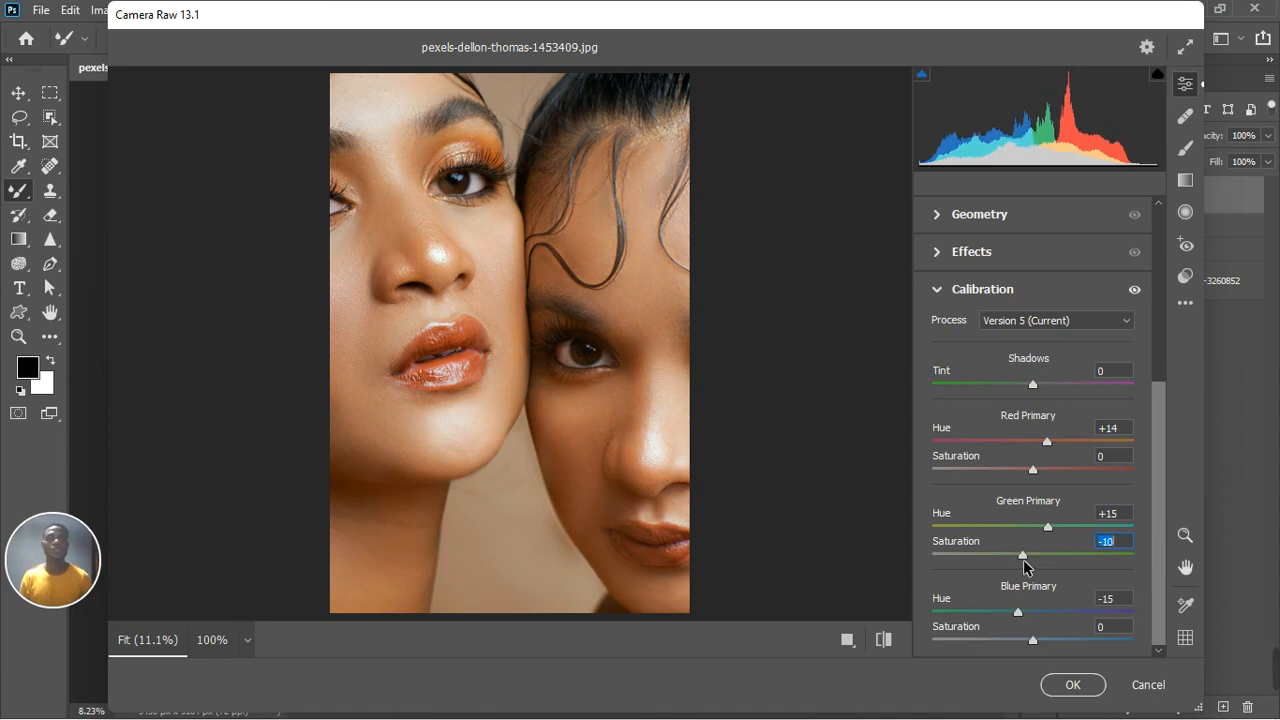
{"action": "left_click", "coordinate": [940, 291]}
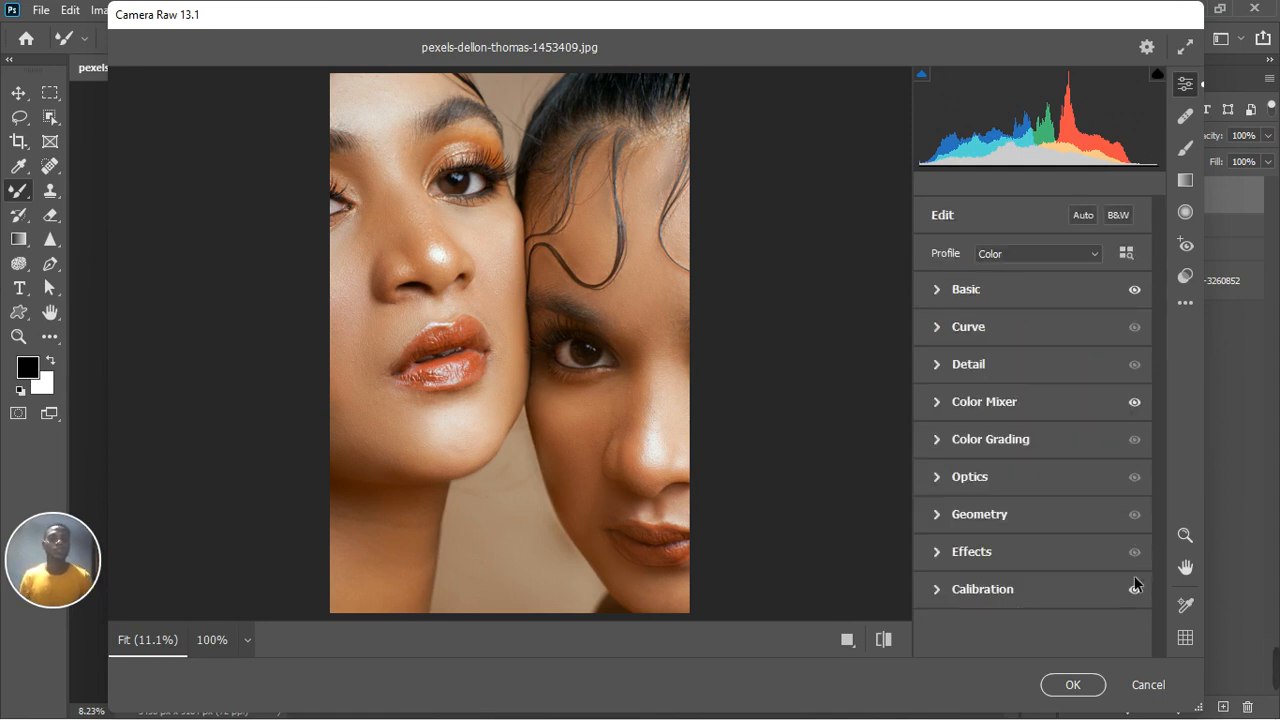
Step: Toggle the Calibration adjustments off and on to compare, then apply the Camera Raw Filter
{"action": "left_click", "coordinate": [1135, 591]}
{"action": "left_click", "coordinate": [1135, 591]}
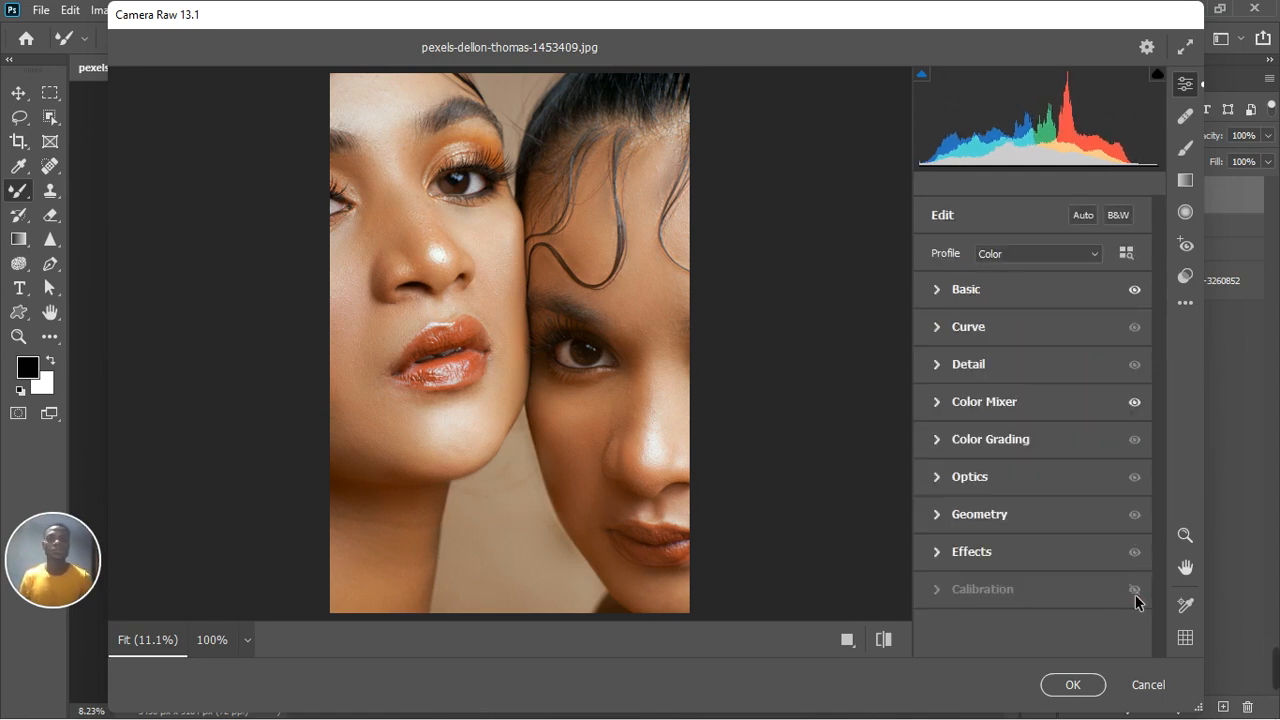
{"action": "left_click", "coordinate": [1135, 591]}
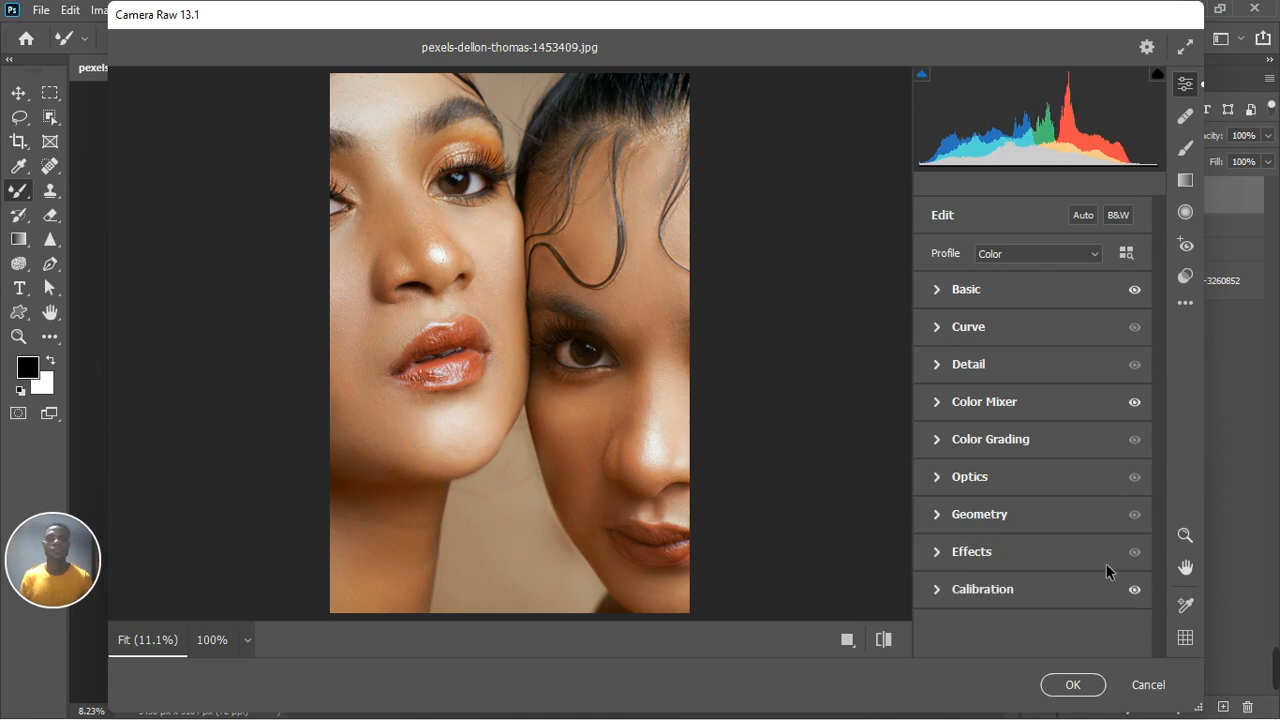
{"action": "left_click", "coordinate": [1072, 685]}
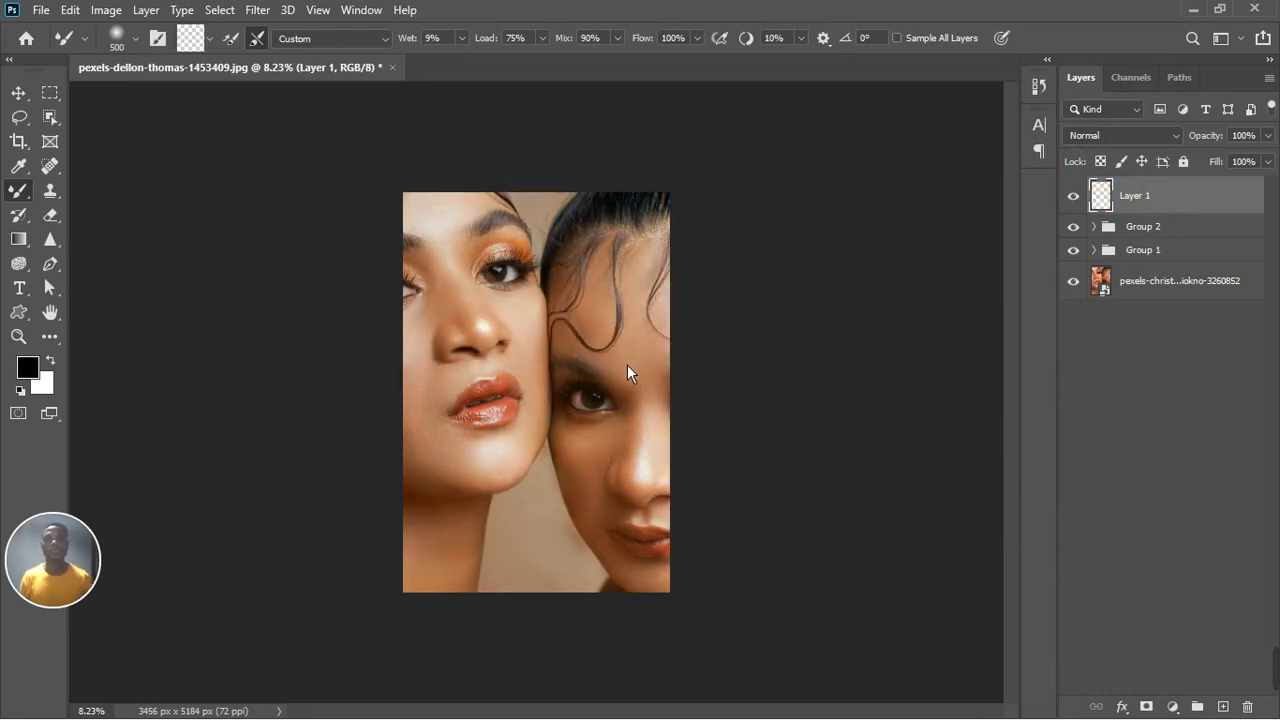
Step: Hide and show the stamped layer to compare before and after the Camera Raw edits
{"action": "left_click", "coordinate": [1075, 200]}
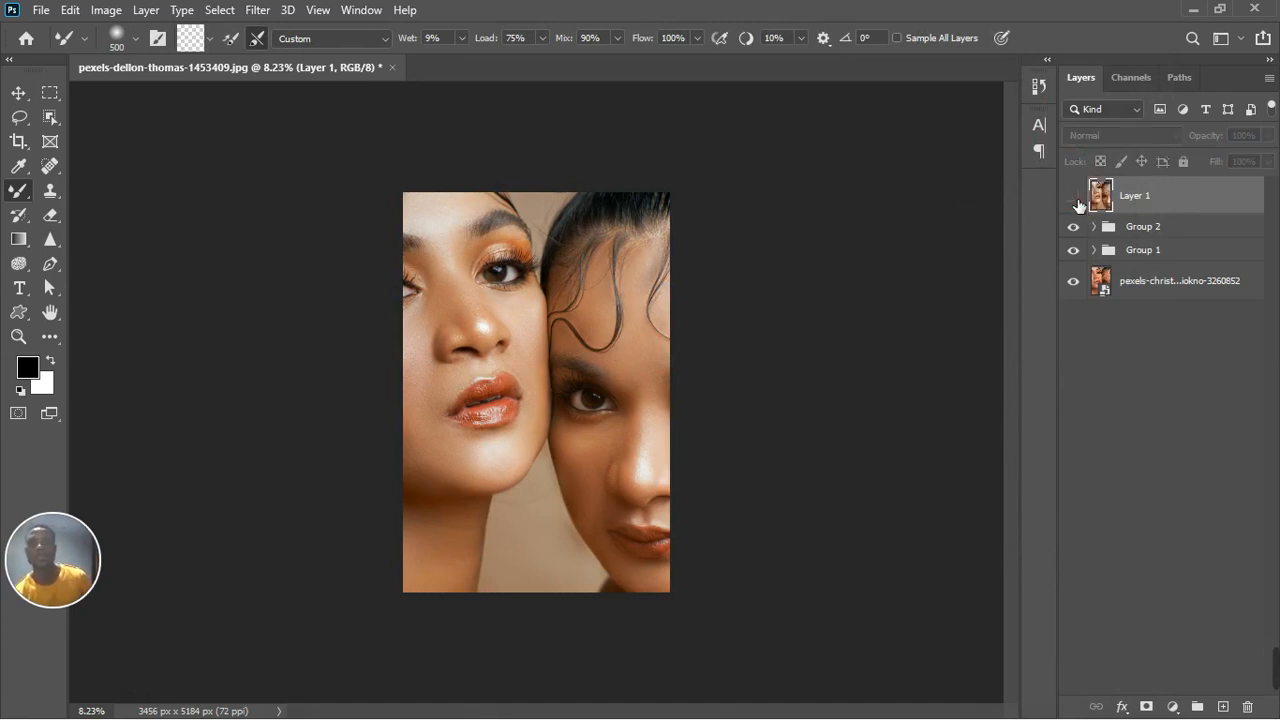
{"action": "left_click", "coordinate": [1076, 202]}
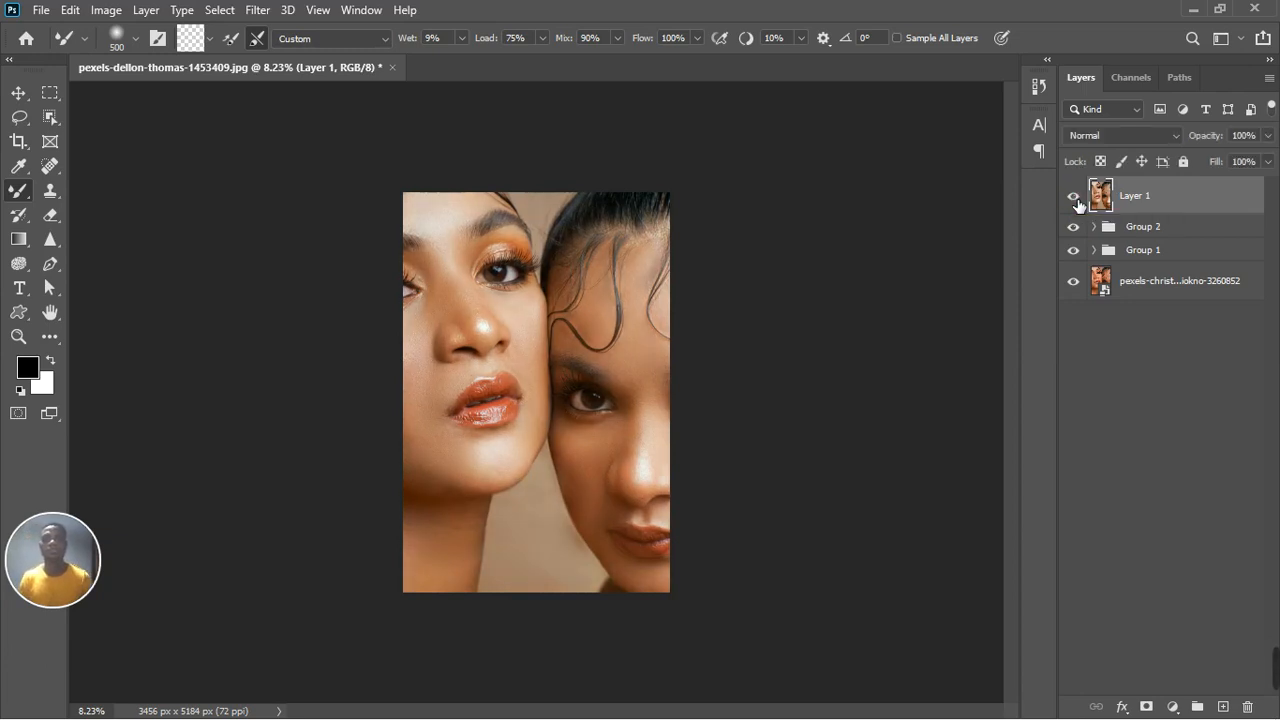
Step: Add a Color Balance adjustment layer and set its Shadows to Cyan-Red 0, Magenta-Green -5 and Yellow-Blue +12
{"action": "left_click", "coordinate": [1176, 709]}
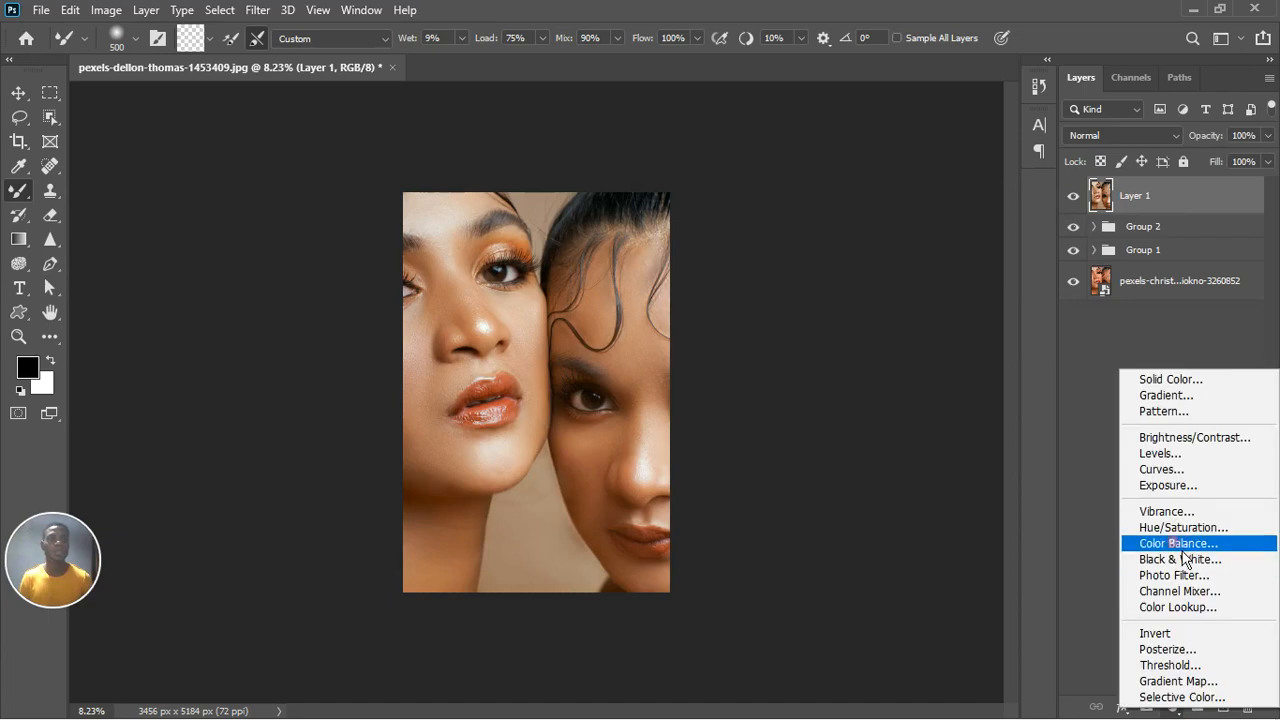
{"action": "left_click", "coordinate": [1182, 550]}
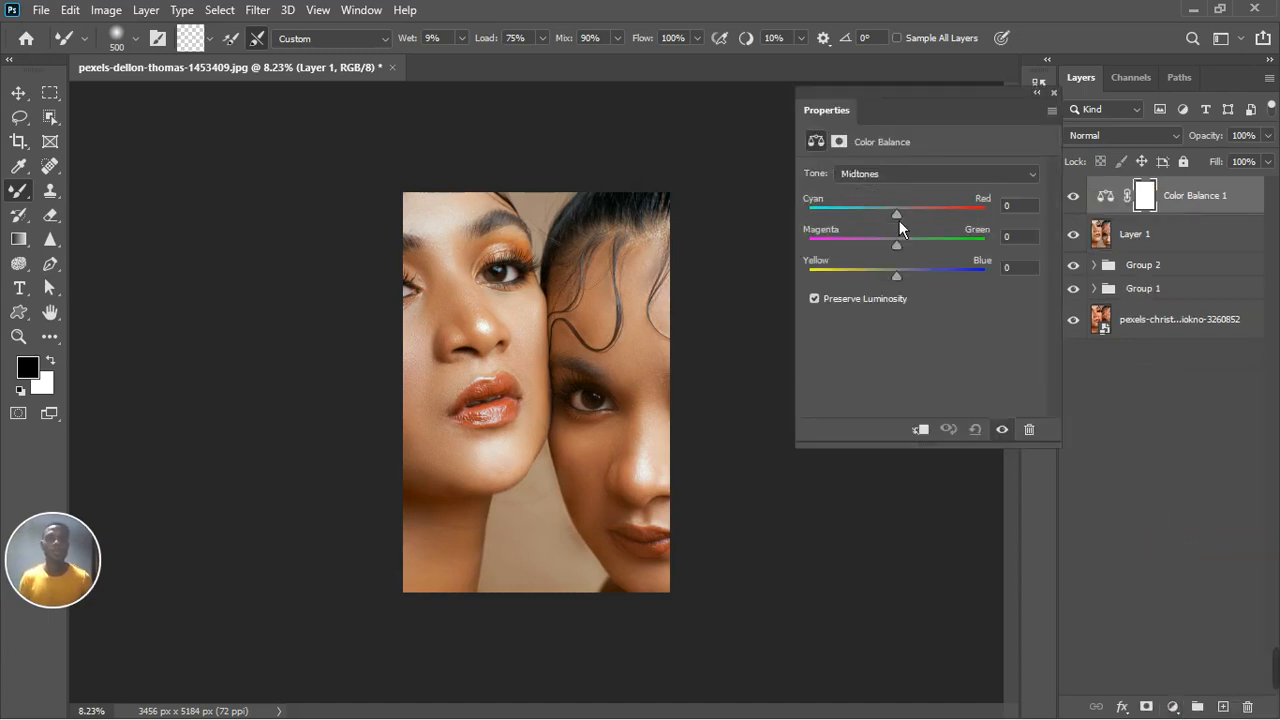
{"action": "left_click", "coordinate": [891, 176]}
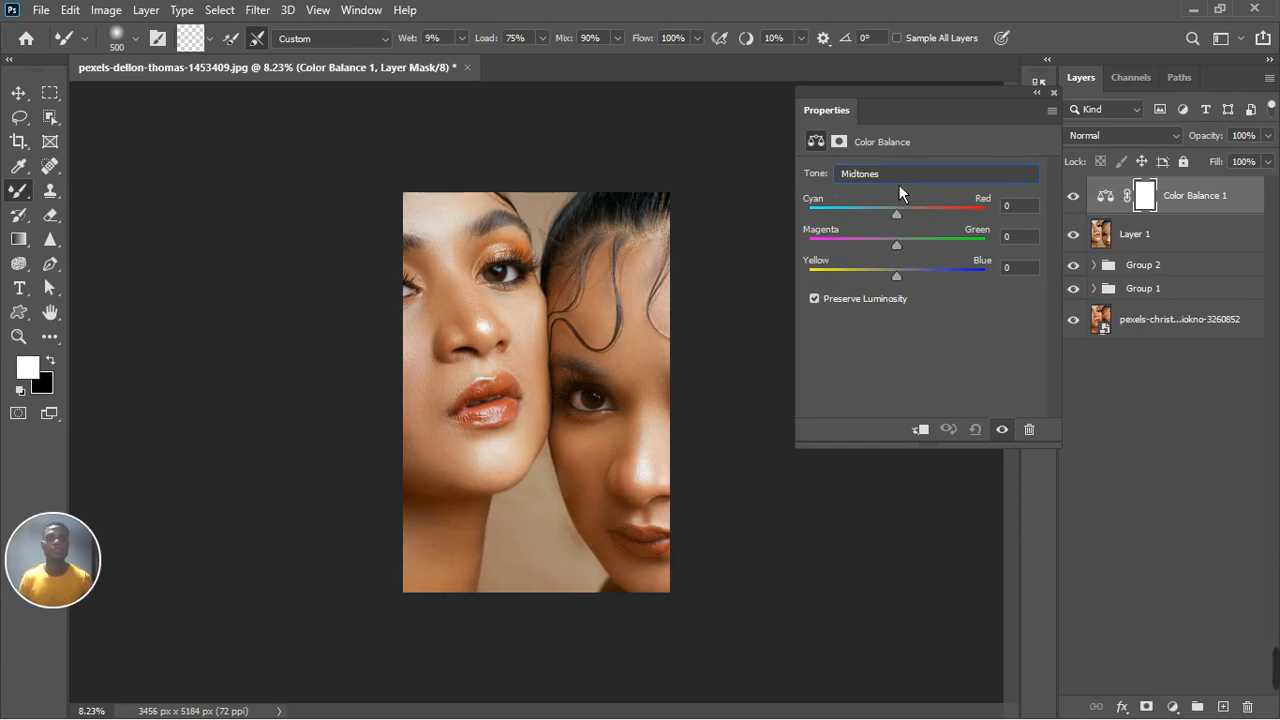
{"action": "left_click", "coordinate": [898, 182]}
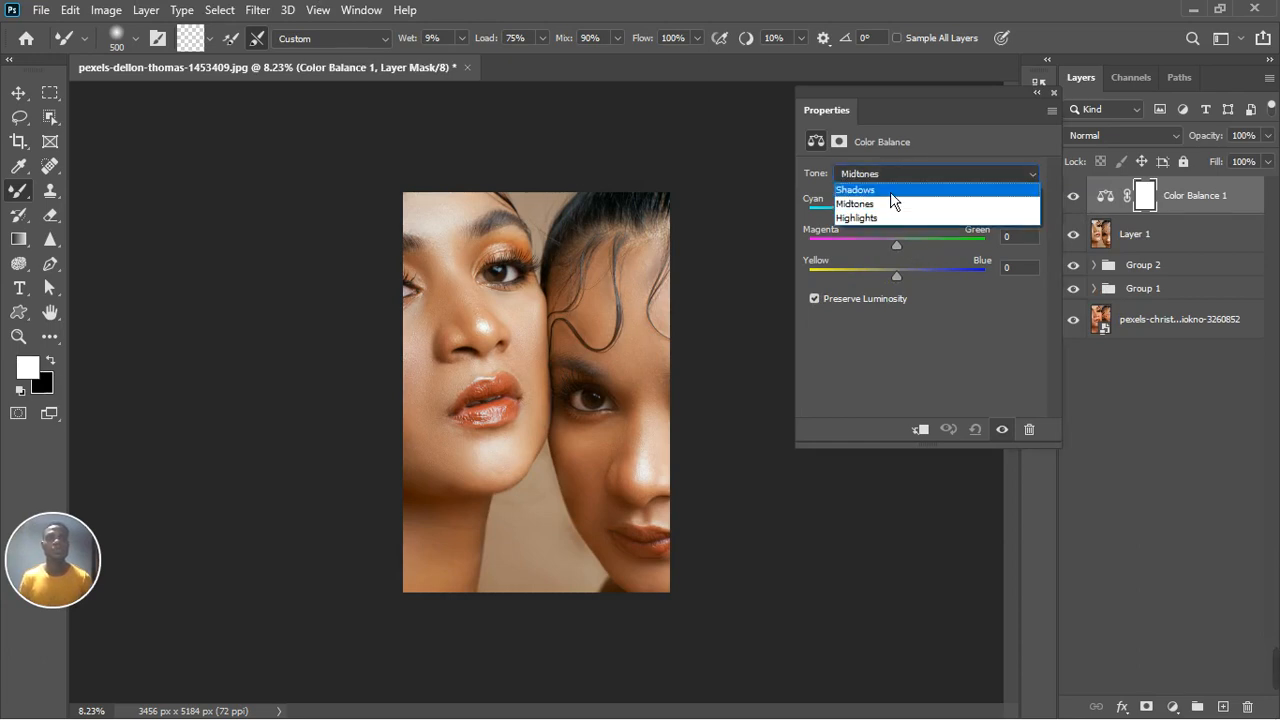
{"action": "left_click", "coordinate": [891, 197]}
{"action": "left_click_drag", "start_coordinate": [909, 285], "coordinate": [916, 282]}
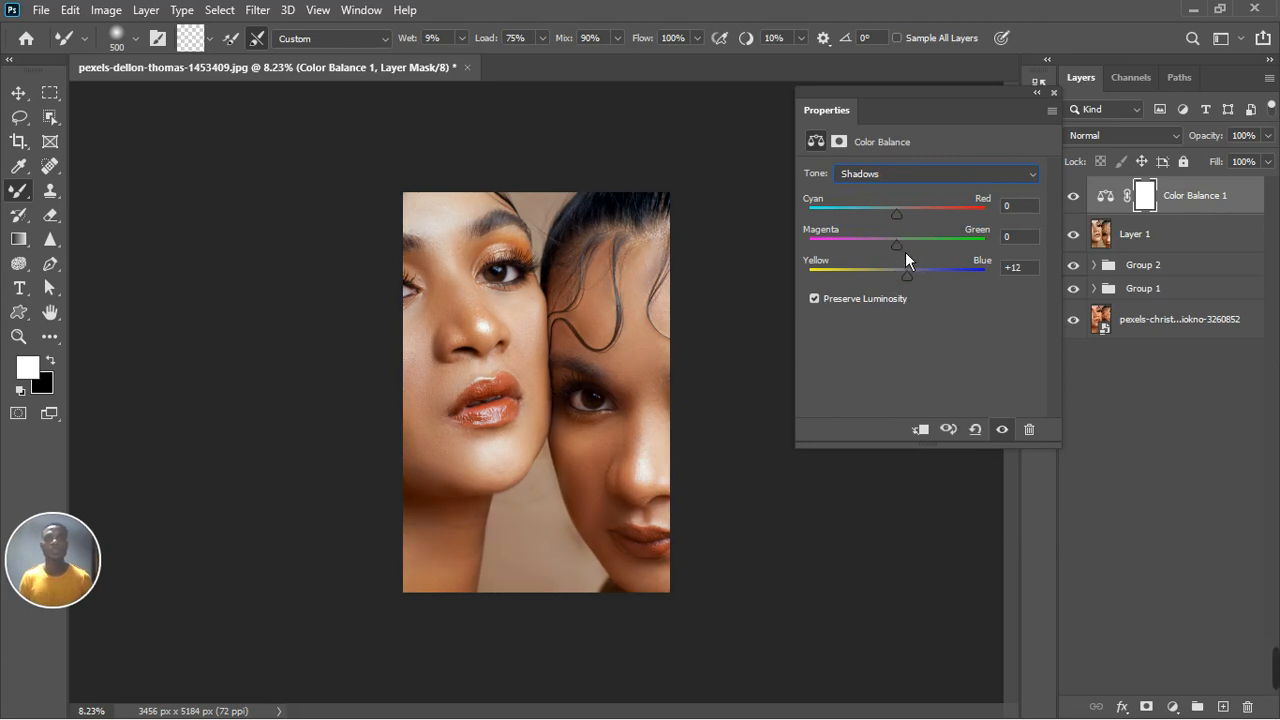
{"action": "left_click_drag", "start_coordinate": [906, 253], "coordinate": [901, 254]}
{"action": "mouse_move", "coordinate": [905, 221]}
{"action": "left_mouse_down"}
{"action": "mouse_move", "coordinate": [882, 230]}
{"action": "mouse_move", "coordinate": [916, 228]}
{"action": "mouse_move", "coordinate": [895, 230]}
{"action": "left_mouse_up"}
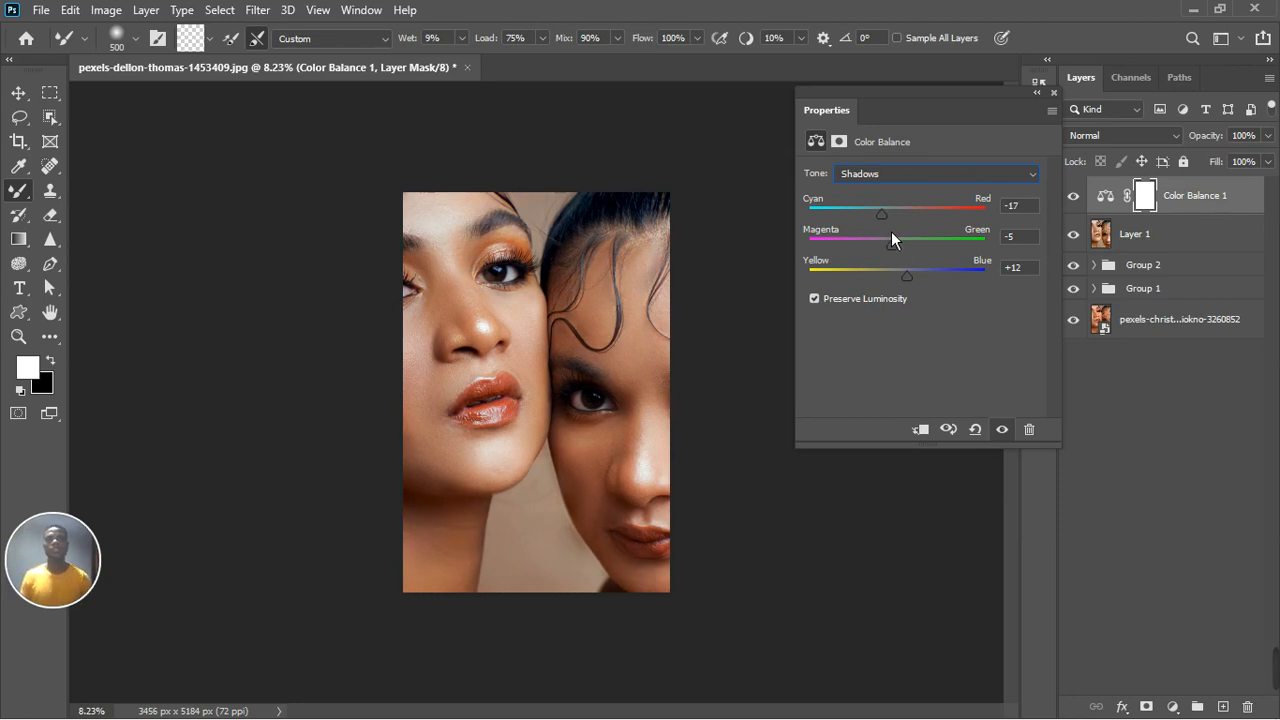
{"action": "left_click", "coordinate": [1036, 210]}
{"action": "key", "text": "BackSpace"}
{"action": "type", "text": "0"}
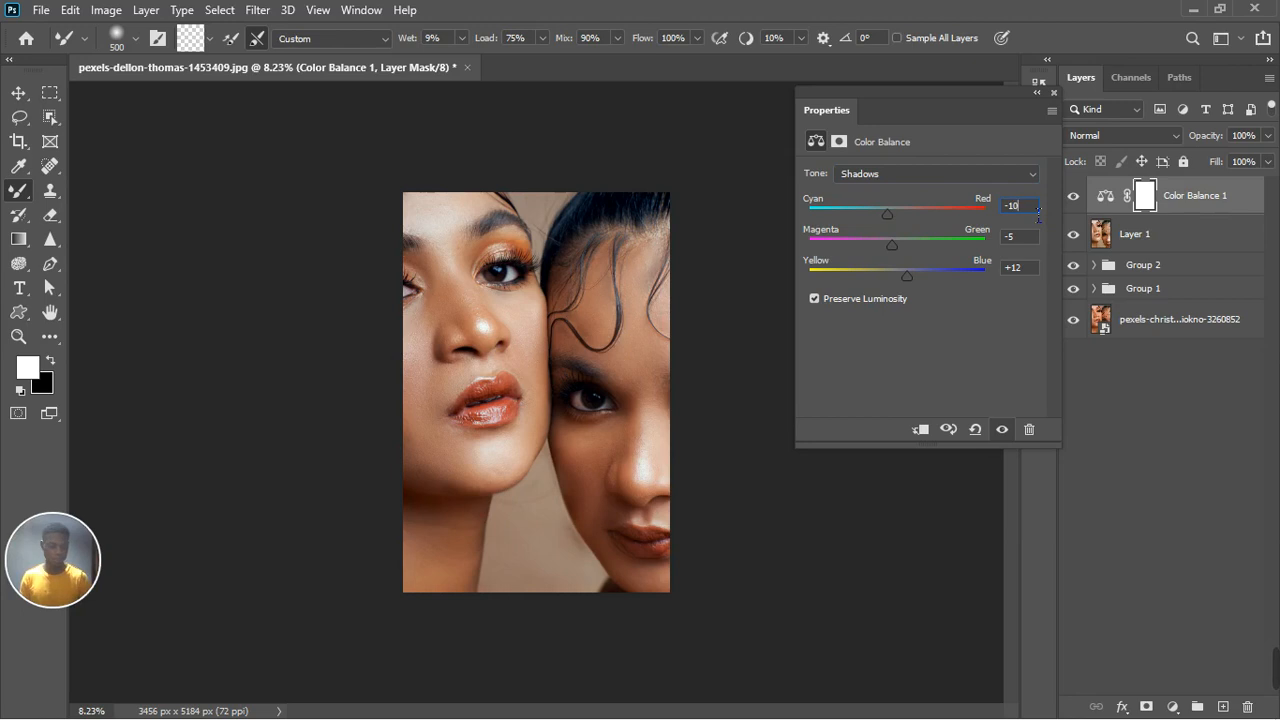
Step: Switch the Color Balance tone to Highlights and set Yellow-Blue to +6 and Magenta-Green to -4
{"action": "left_click", "coordinate": [925, 180]}
{"action": "left_click", "coordinate": [906, 222]}
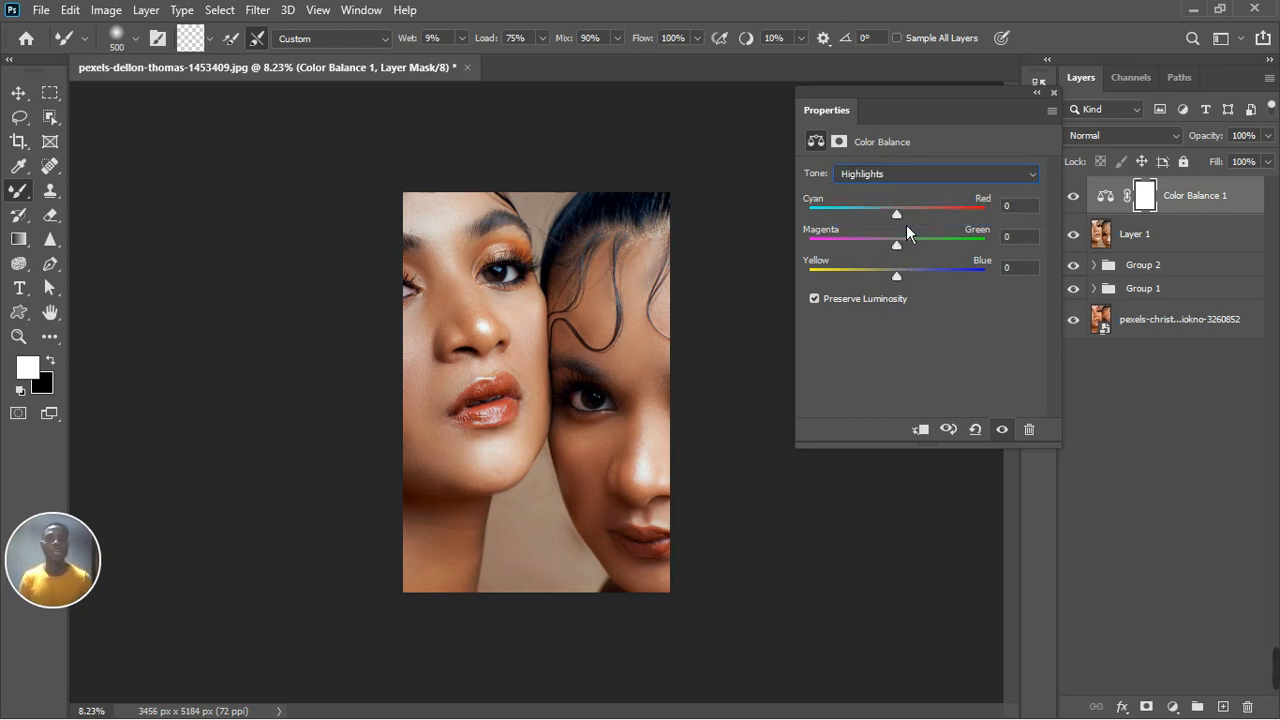
{"action": "left_click_drag", "start_coordinate": [903, 287], "coordinate": [907, 286]}
{"action": "left_click_drag", "start_coordinate": [905, 253], "coordinate": [904, 253]}
{"action": "left_click_drag", "start_coordinate": [902, 252], "coordinate": [909, 225]}
{"action": "left_click_drag", "start_coordinate": [1032, 208], "coordinate": [974, 214]}
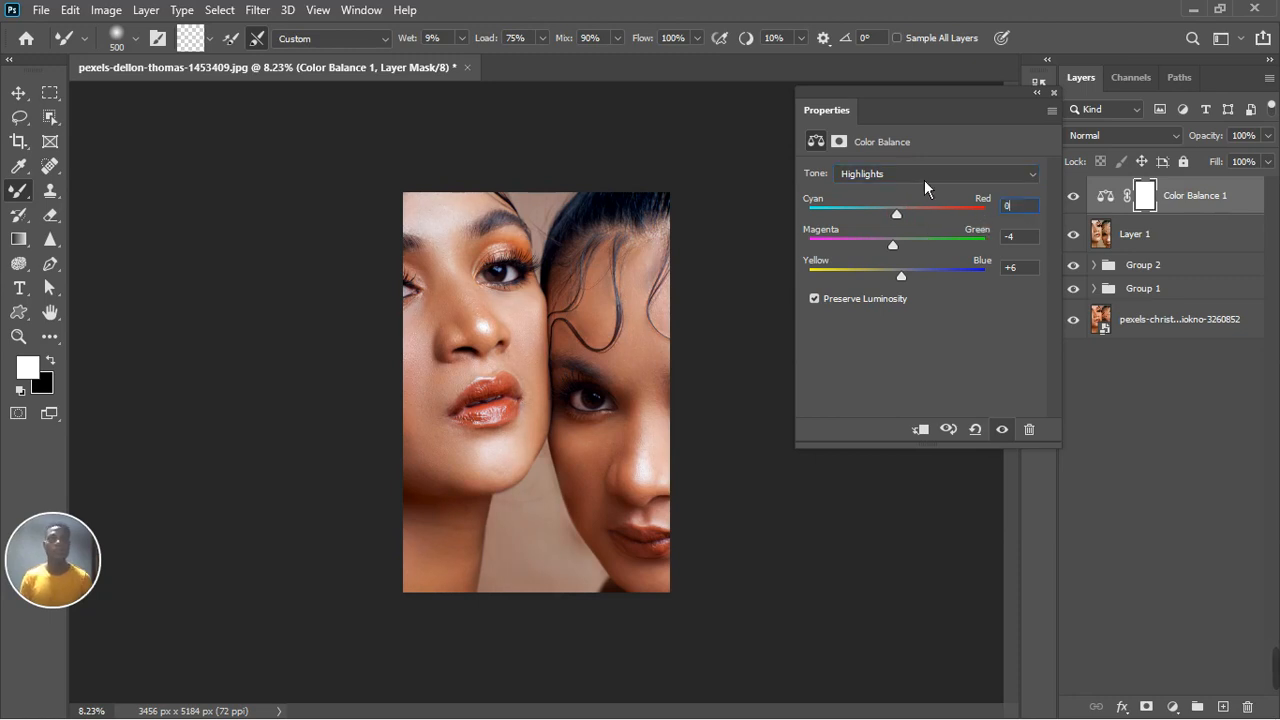
Step: Switch the Color Balance tone to Midtones and set Yellow-Blue to +6 and Cyan-Red to +8
{"action": "left_click", "coordinate": [924, 176]}
{"action": "left_click", "coordinate": [903, 205]}
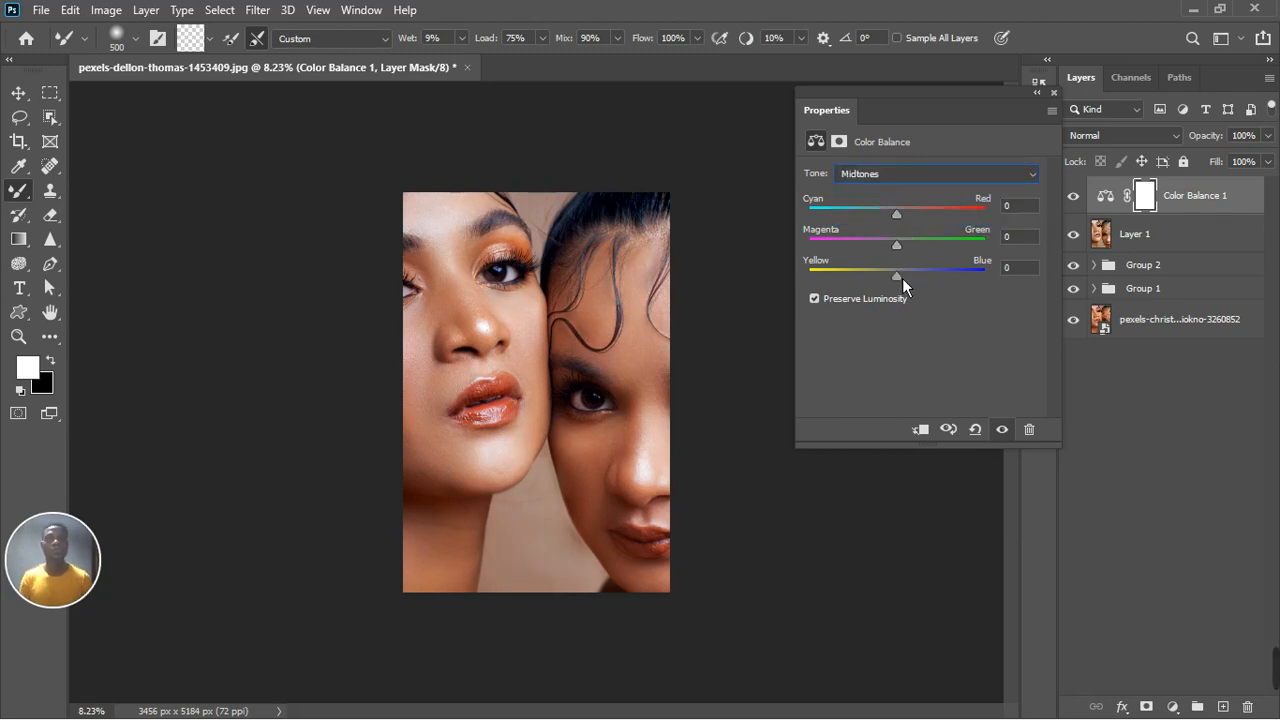
{"action": "left_click_drag", "start_coordinate": [905, 286], "coordinate": [909, 287]}
{"action": "left_click_drag", "start_coordinate": [904, 221], "coordinate": [907, 221]}
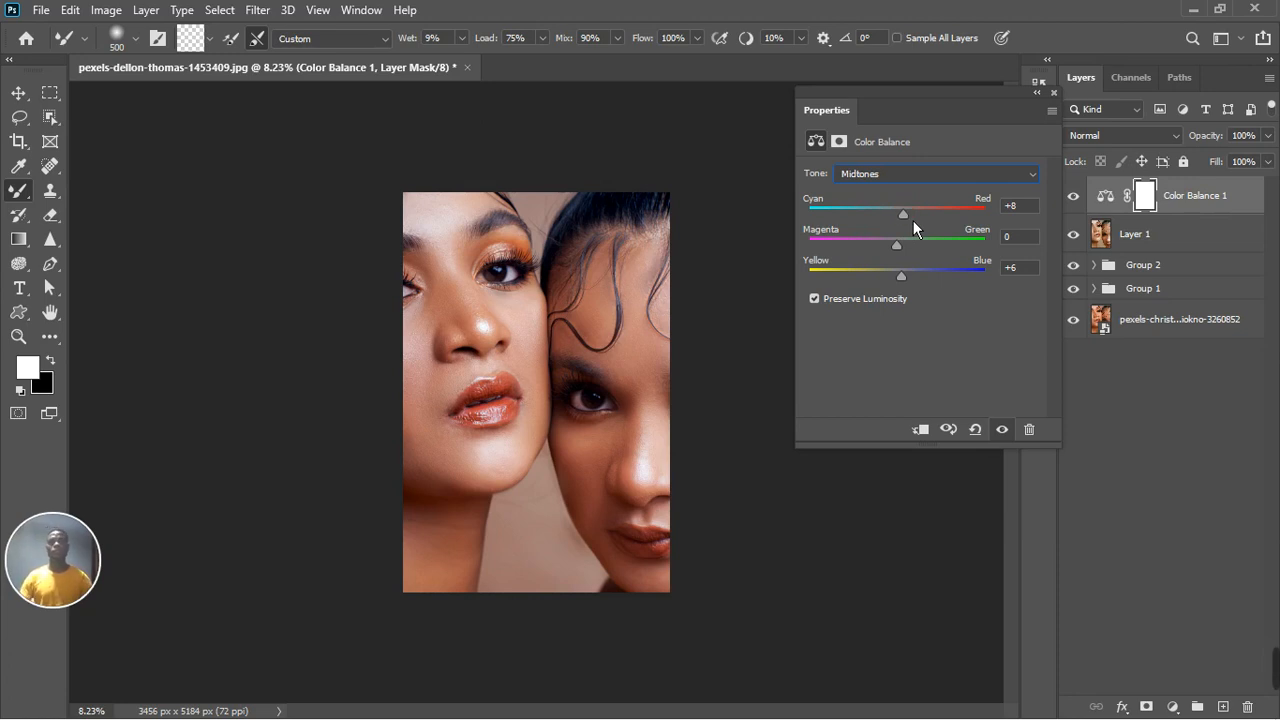
Step: Toggle the Color Balance adjustment off and on to compare, then close the Properties panel
{"action": "left_click", "coordinate": [1002, 429]}
{"action": "left_click", "coordinate": [1002, 429]}
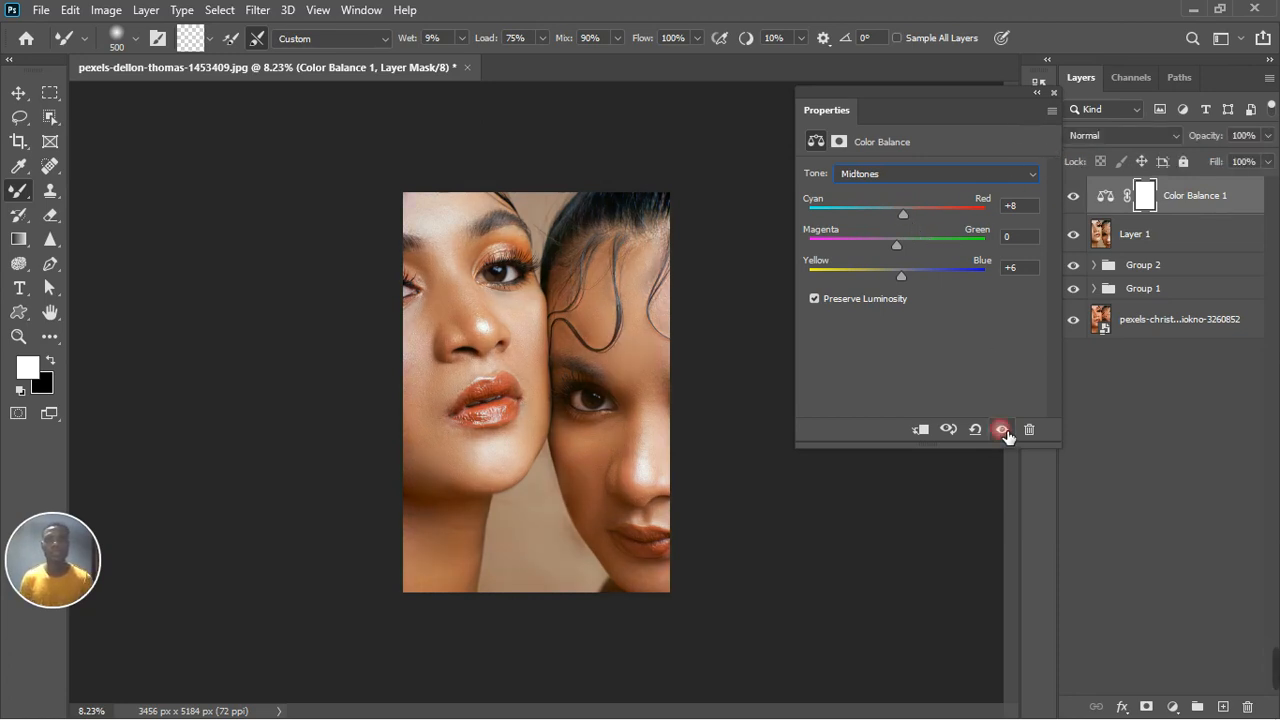
{"action": "left_click", "coordinate": [1054, 92]}
{"action": "key", "text": "ctrl+minus"}
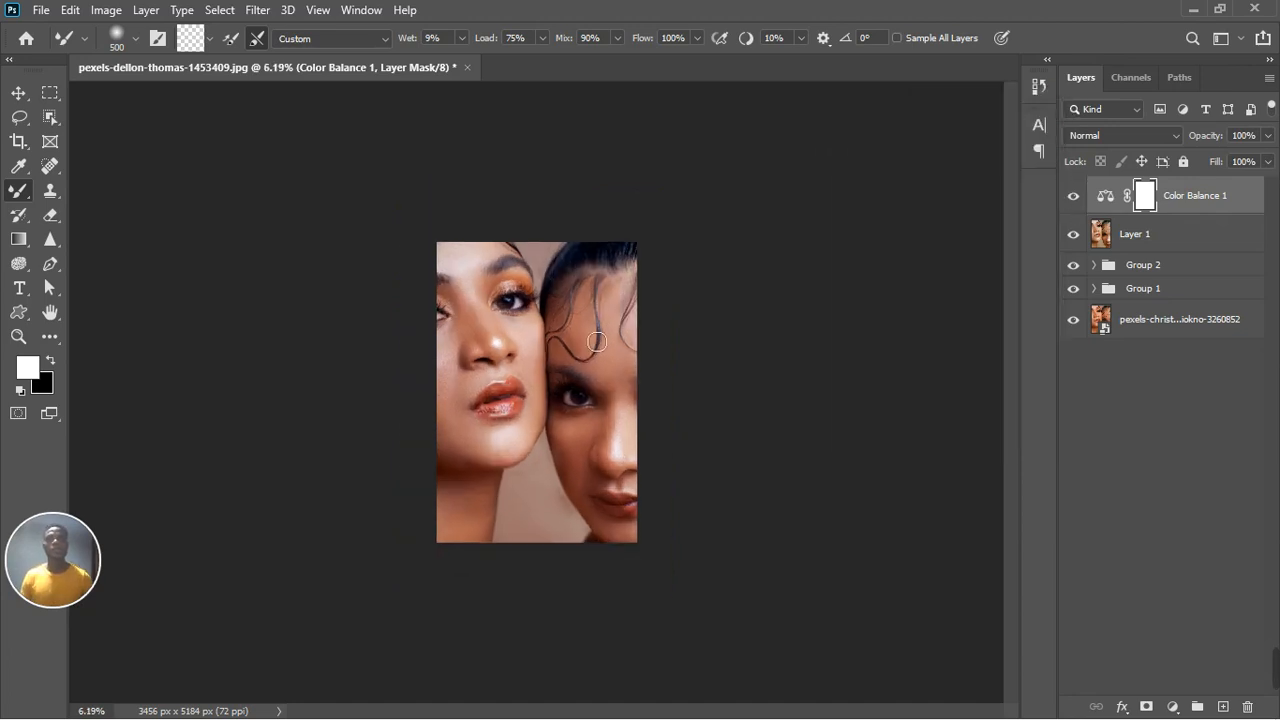
{"action": "key", "text": "ctrl+minus"}
{"action": "scroll", "coordinate": [596, 342], "scroll_direction": "up", "scroll_amount": 5}
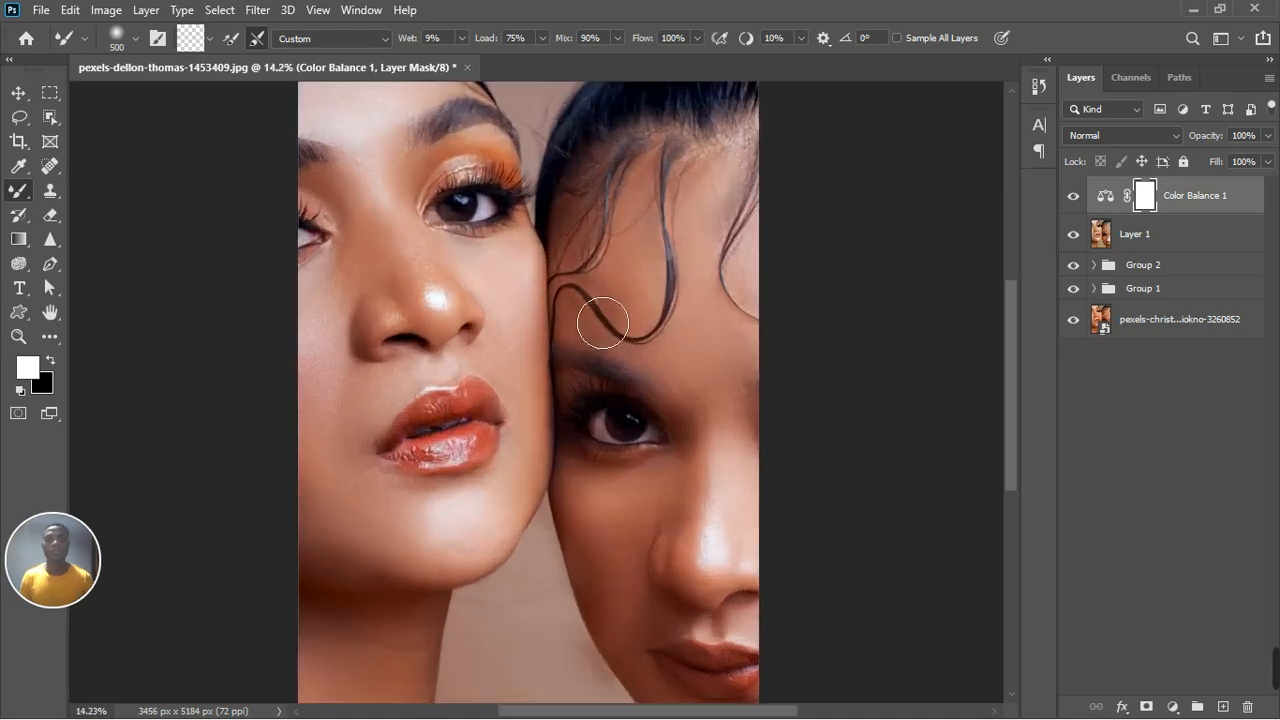
{"action": "scroll", "coordinate": [602, 322], "scroll_direction": "down", "scroll_amount": 3}
{"action": "scroll", "coordinate": [712, 301], "scroll_direction": "down", "scroll_amount": 2}
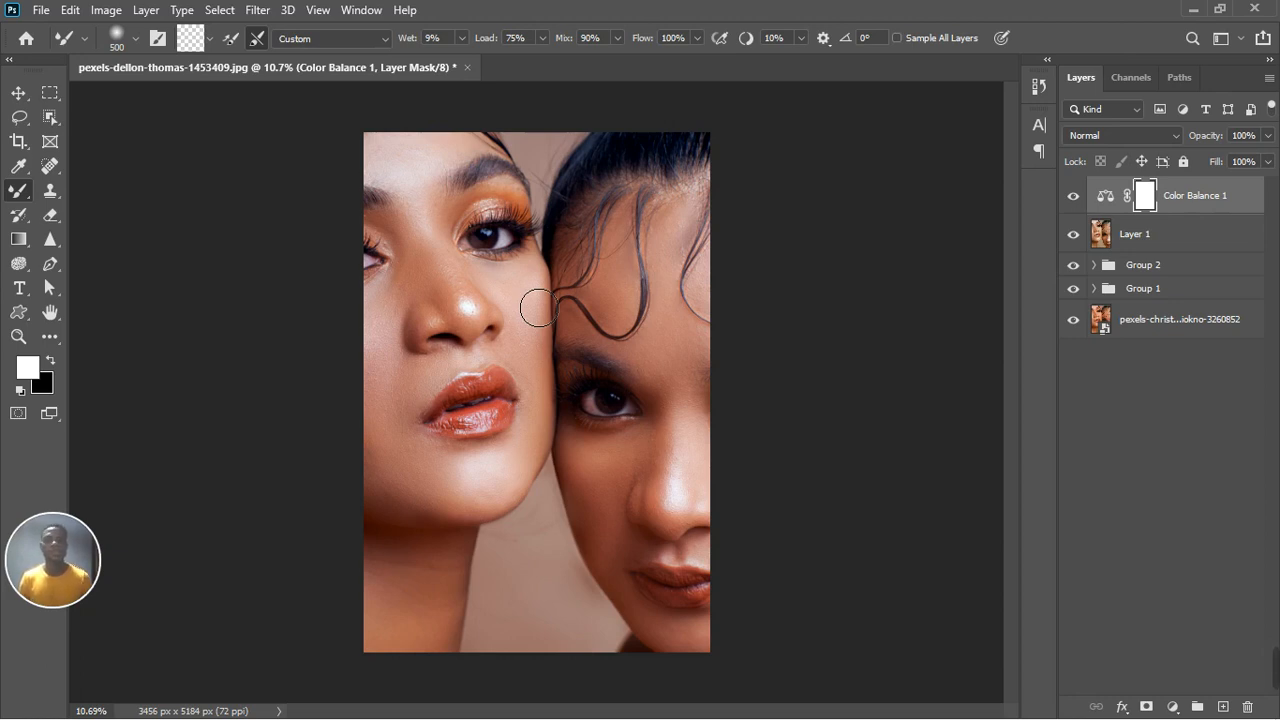
{"action": "mouse_move", "coordinate": [1275, 668]}
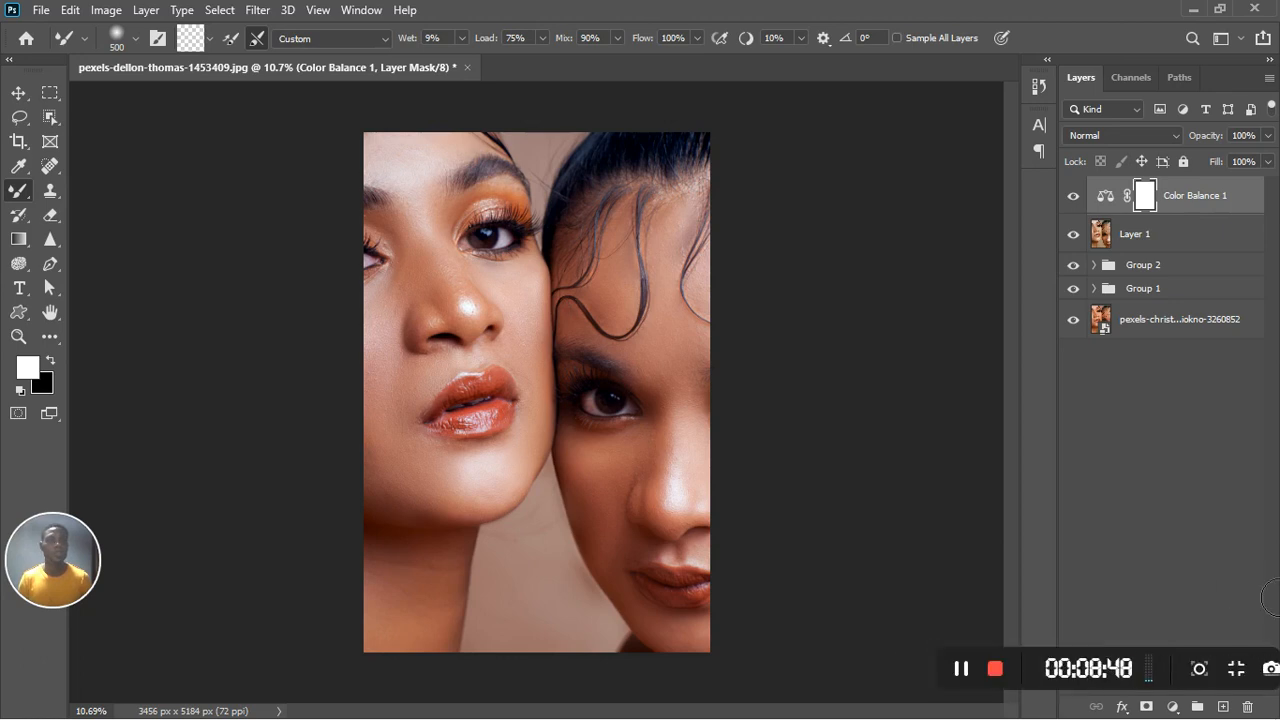
{"action": "left_click", "coordinate": [1174, 706]}
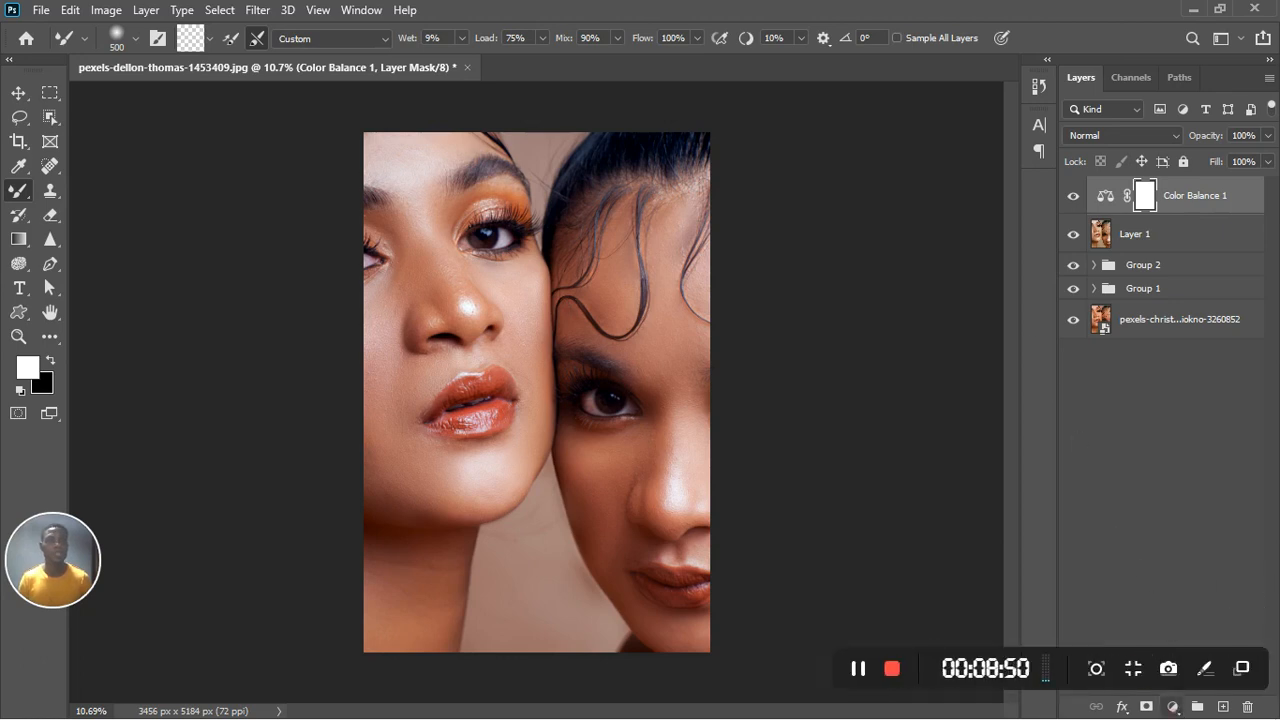
{"action": "left_click", "coordinate": [1184, 701]}
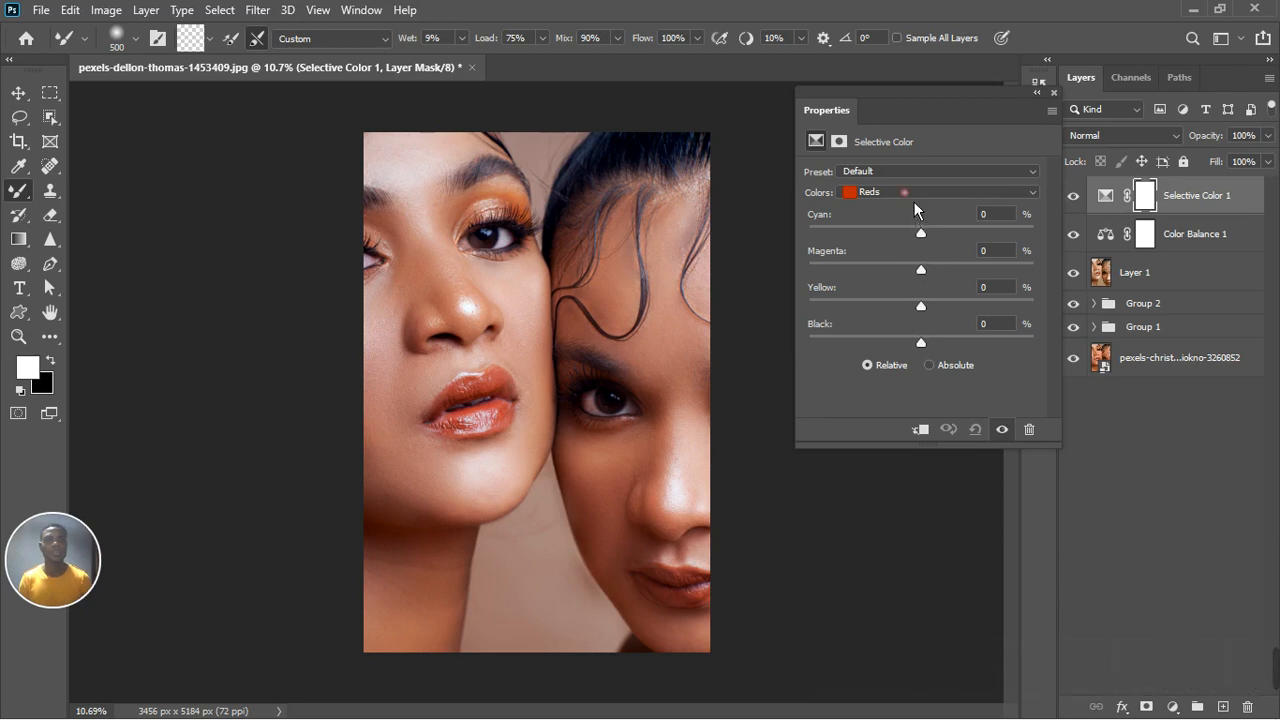
{"action": "left_click", "coordinate": [905, 193]}
{"action": "left_click", "coordinate": [1057, 99]}
{"action": "left_click", "coordinate": [1195, 210]}
{"action": "key", "text": "Delete"}
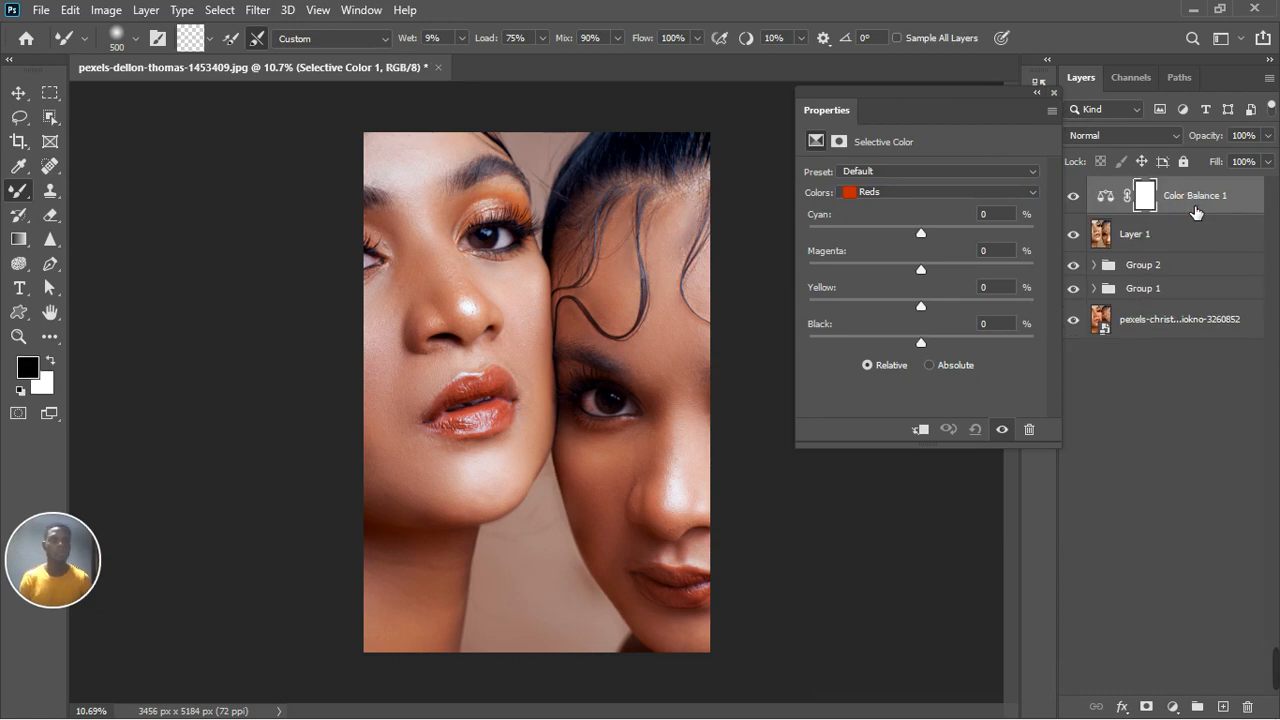
Step: Add a Hue/Saturation adjustment layer and raise the Reds saturation to +27
{"action": "left_click", "coordinate": [1173, 707]}
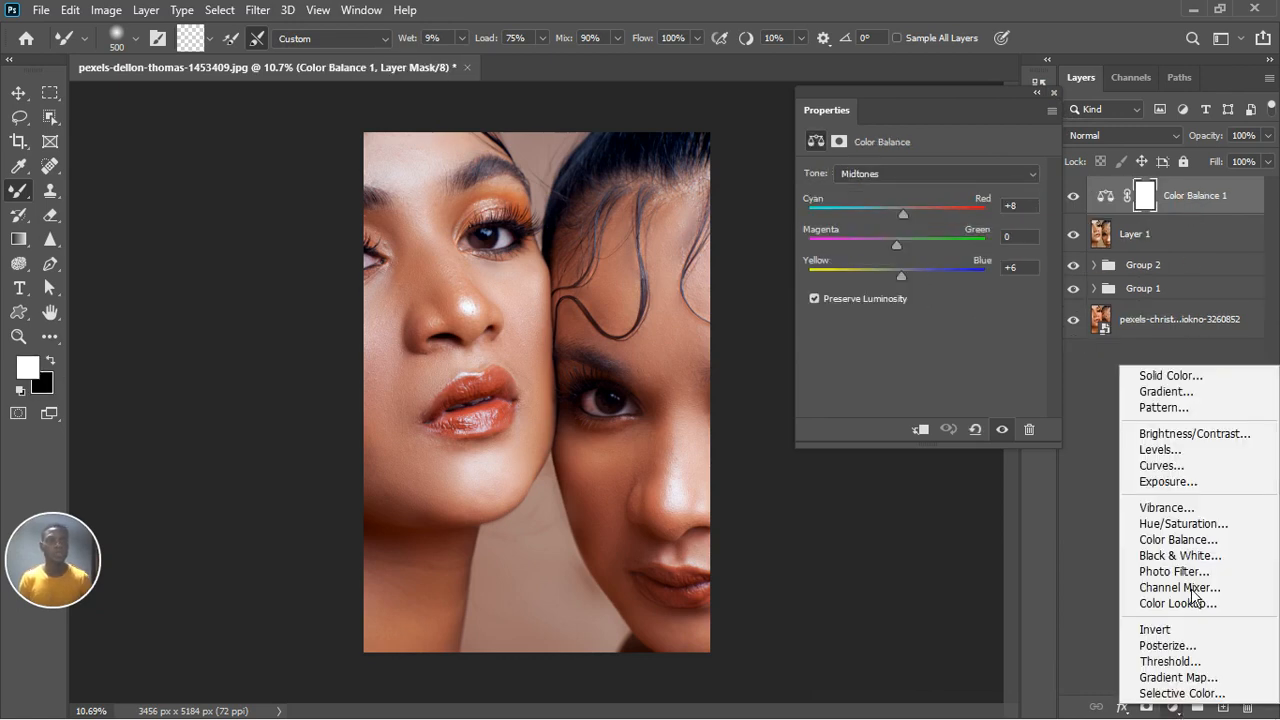
{"action": "left_click", "coordinate": [1195, 525]}
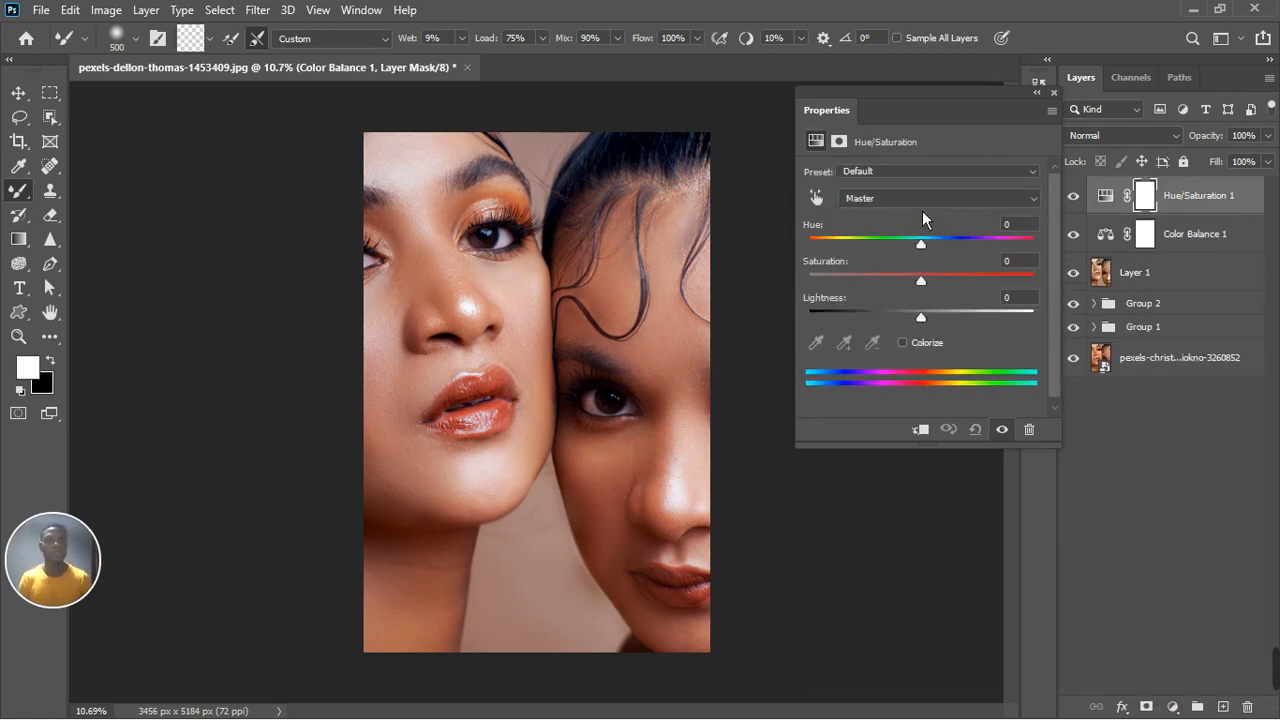
{"action": "left_click", "coordinate": [922, 205]}
{"action": "left_click", "coordinate": [910, 236]}
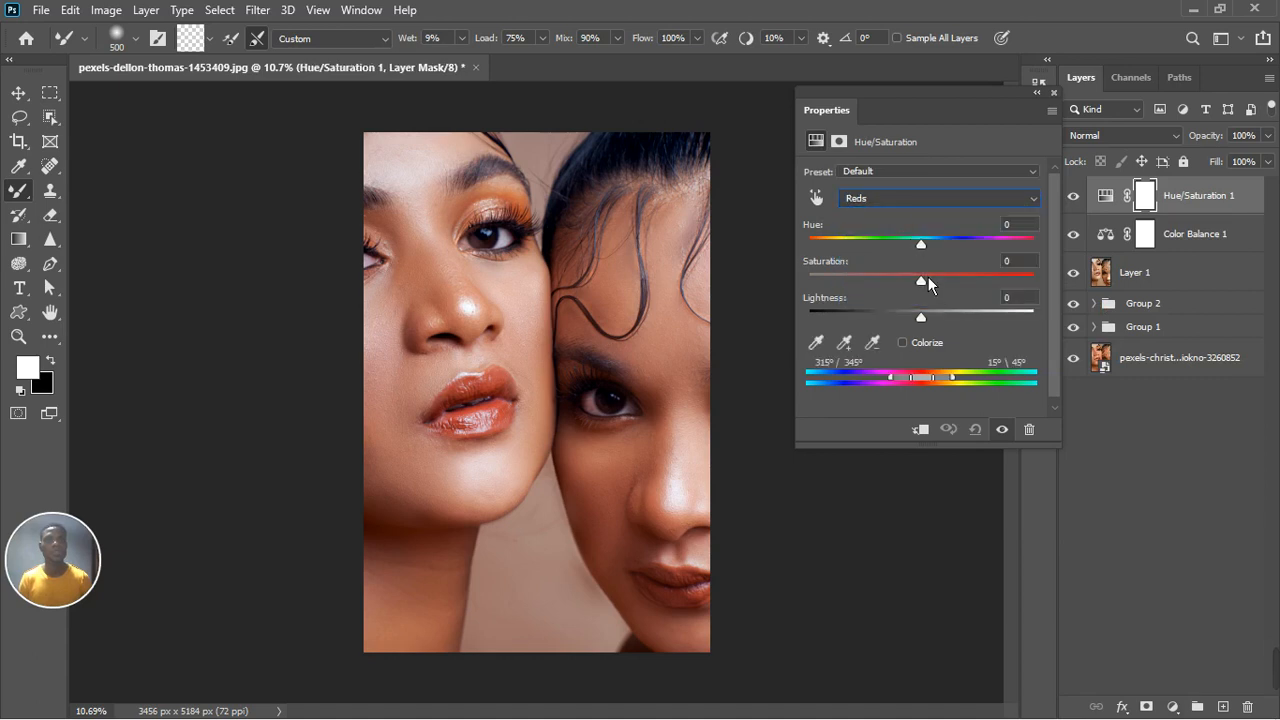
{"action": "left_click_drag", "start_coordinate": [932, 298], "coordinate": [959, 285]}
{"action": "left_click", "coordinate": [1054, 93]}
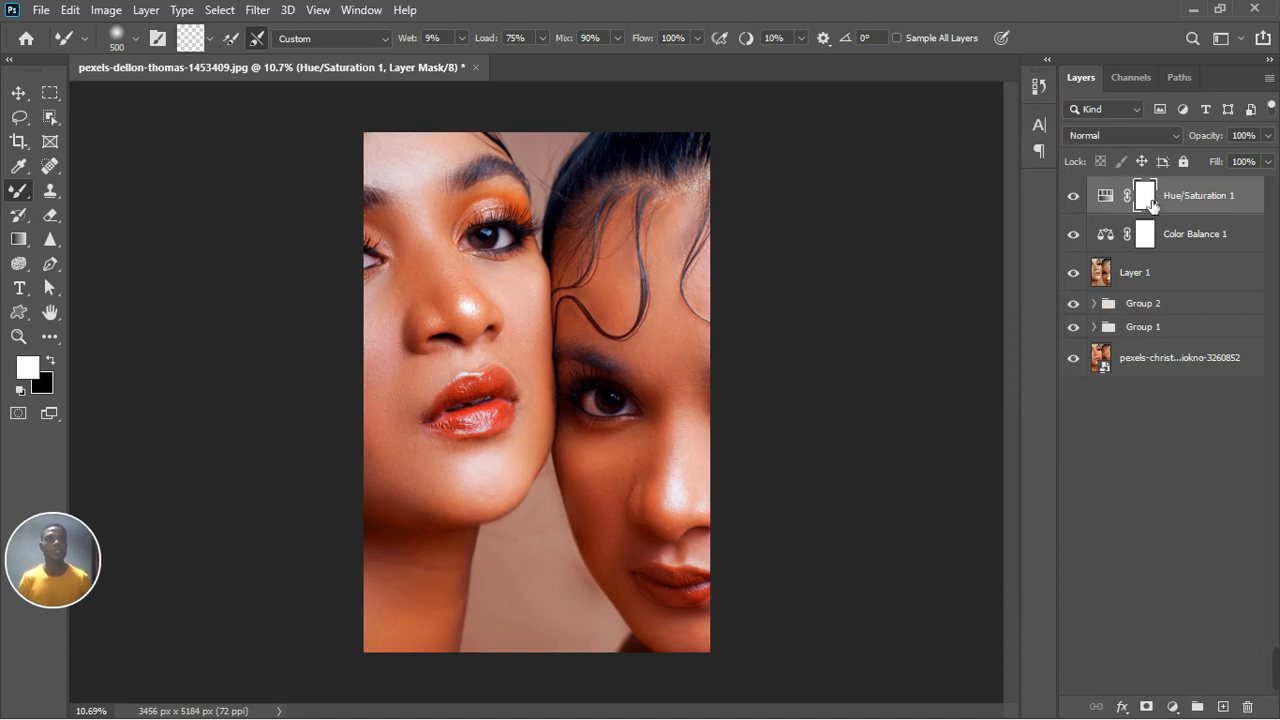
Step: Invert the Hue/Saturation mask and paint white with the Brush tool over both women's lips and eye makeup
{"action": "key", "text": "ctrl+i"}
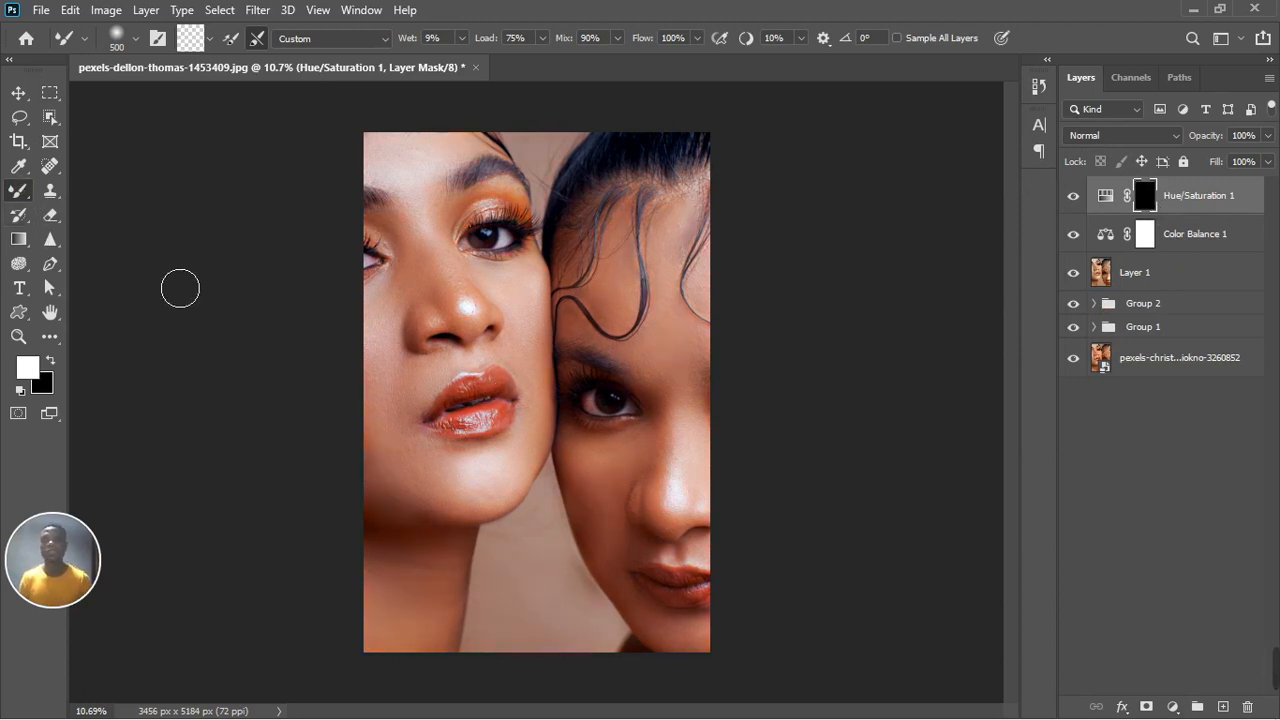
{"action": "right_click", "coordinate": [18, 190]}
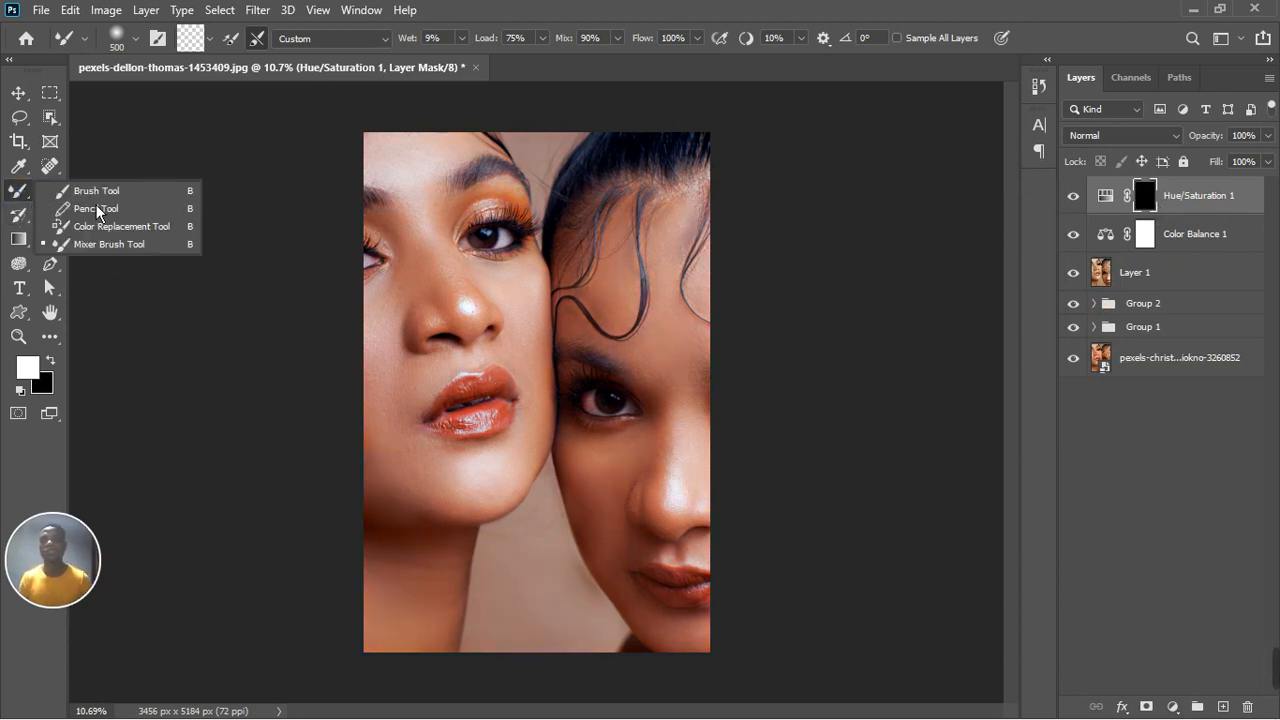
{"action": "left_click", "coordinate": [90, 195]}
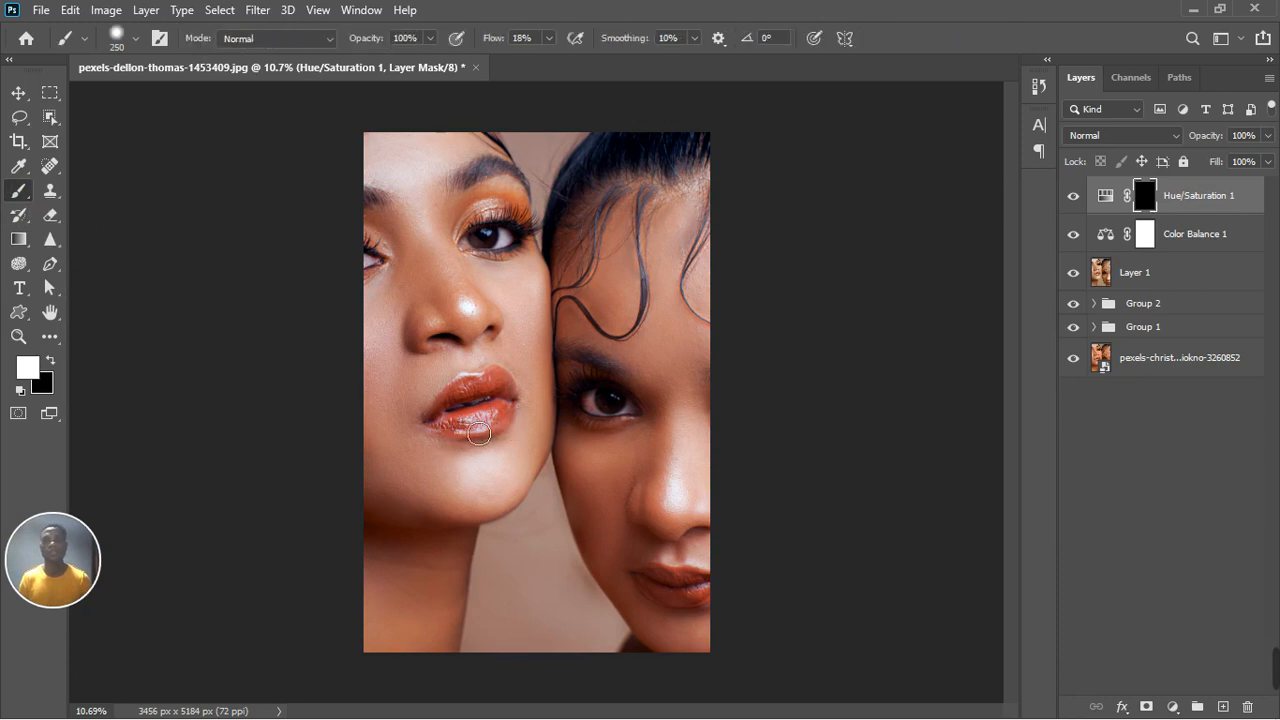
{"action": "mouse_move", "coordinate": [493, 428]}
{"action": "left_mouse_down"}
{"action": "mouse_move", "coordinate": [517, 397]}
{"action": "mouse_move", "coordinate": [449, 428]}
{"action": "mouse_move", "coordinate": [481, 429]}
{"action": "mouse_move", "coordinate": [510, 404]}
{"action": "mouse_move", "coordinate": [514, 430]}
{"action": "mouse_move", "coordinate": [459, 437]}
{"action": "mouse_move", "coordinate": [456, 420]}
{"action": "mouse_move", "coordinate": [519, 393]}
{"action": "mouse_move", "coordinate": [521, 419]}
{"action": "mouse_move", "coordinate": [474, 425]}
{"action": "left_mouse_up"}
{"action": "mouse_move", "coordinate": [670, 601]}
{"action": "left_mouse_down"}
{"action": "mouse_move", "coordinate": [711, 590]}
{"action": "mouse_move", "coordinate": [658, 597]}
{"action": "mouse_move", "coordinate": [718, 596]}
{"action": "mouse_move", "coordinate": [666, 597]}
{"action": "left_mouse_up"}
{"action": "mouse_move", "coordinate": [476, 234]}
{"action": "left_mouse_down"}
{"action": "mouse_move", "coordinate": [531, 223]}
{"action": "mouse_move", "coordinate": [487, 216]}
{"action": "mouse_move", "coordinate": [544, 230]}
{"action": "mouse_move", "coordinate": [478, 242]}
{"action": "left_mouse_up"}
{"action": "mouse_move", "coordinate": [626, 395]}
{"action": "left_mouse_down"}
{"action": "mouse_move", "coordinate": [582, 395]}
{"action": "mouse_move", "coordinate": [623, 393]}
{"action": "mouse_move", "coordinate": [581, 412]}
{"action": "left_mouse_up"}
{"action": "left_click_drag", "start_coordinate": [652, 589], "coordinate": [719, 601]}
{"action": "mouse_move", "coordinate": [488, 431]}
{"action": "left_mouse_down"}
{"action": "mouse_move", "coordinate": [455, 434]}
{"action": "mouse_move", "coordinate": [516, 416]}
{"action": "mouse_move", "coordinate": [500, 414]}
{"action": "left_mouse_up"}
{"action": "mouse_move", "coordinate": [394, 263]}
{"action": "left_mouse_down"}
{"action": "mouse_move", "coordinate": [374, 256]}
{"action": "mouse_move", "coordinate": [399, 270]}
{"action": "left_mouse_up"}
{"action": "scroll", "coordinate": [536, 392], "scroll_direction": "down", "scroll_amount": 3}
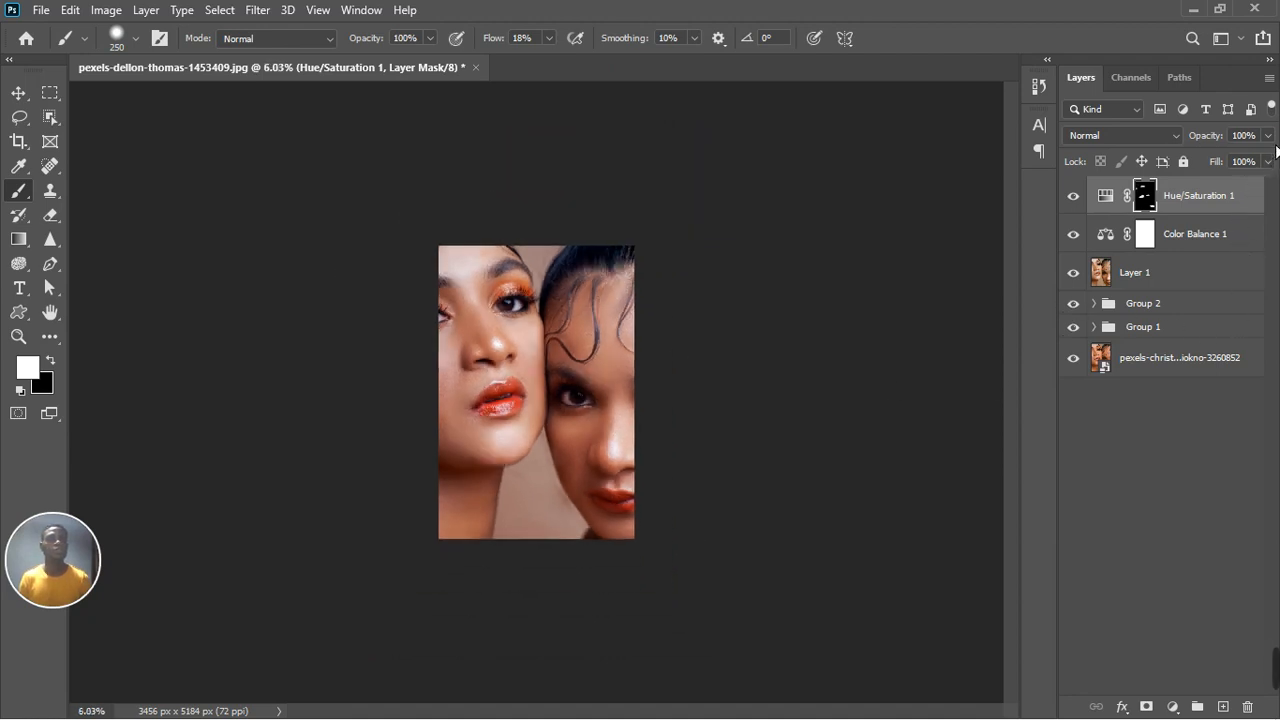
Step: Lower the Hue/Saturation layer's opacity to 52%
{"action": "left_click", "coordinate": [1267, 161]}
{"action": "left_click_drag", "start_coordinate": [1268, 185], "coordinate": [1239, 174]}
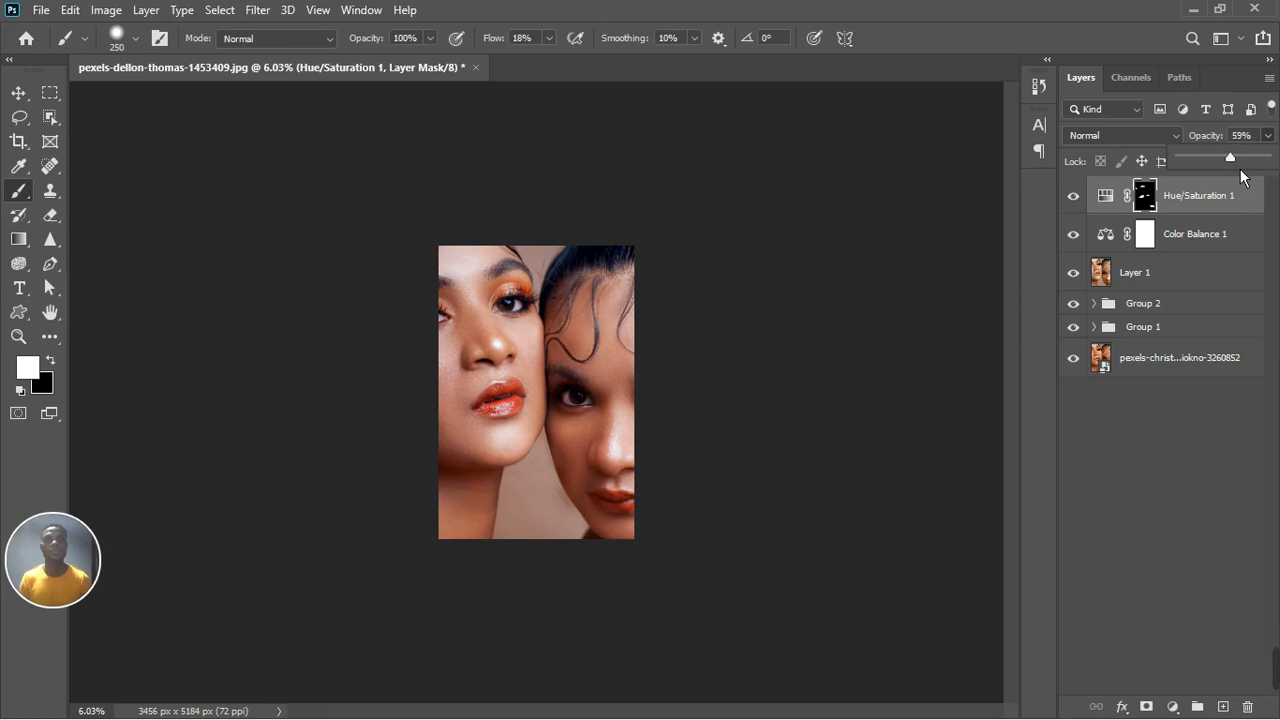
{"action": "left_click_drag", "start_coordinate": [1237, 168], "coordinate": [1220, 158]}
{"action": "left_click", "coordinate": [980, 465]}
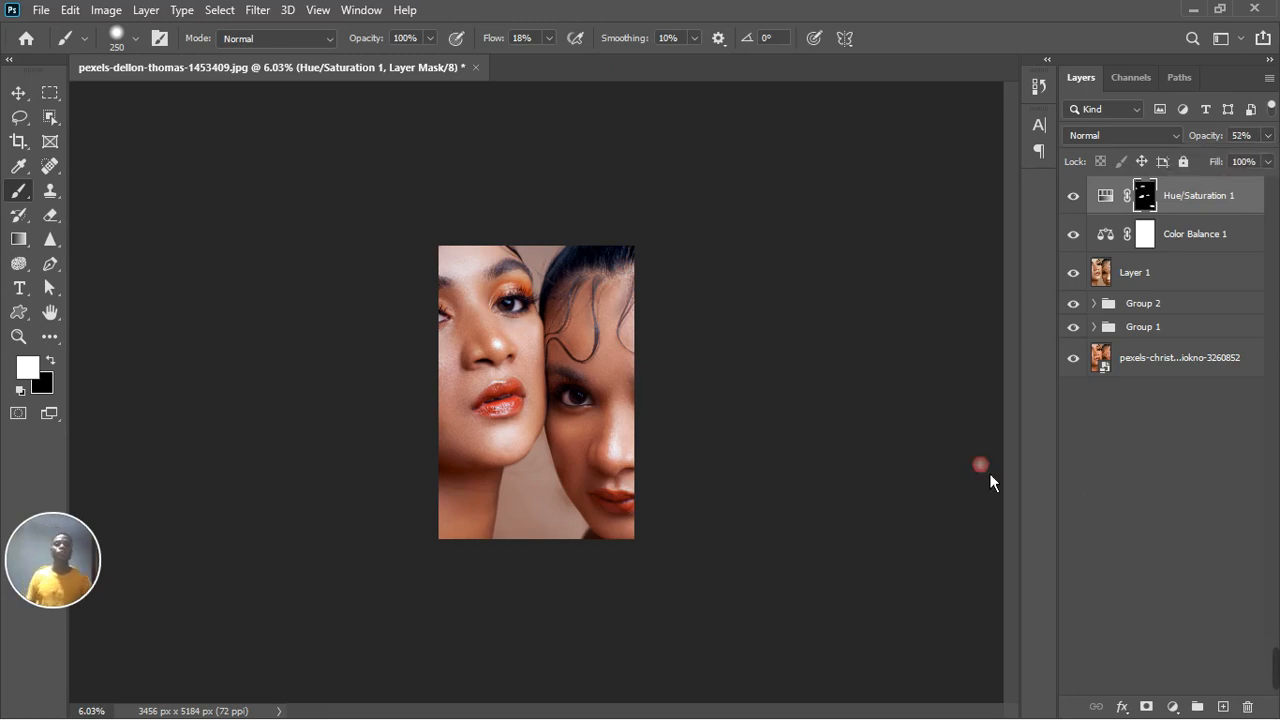
Step: Reselect the Hue/Saturation layer and raise its opacity to 74%
{"action": "left_click", "coordinate": [1100, 488]}
{"action": "scroll", "coordinate": [606, 480], "scroll_direction": "up", "scroll_amount": 5}
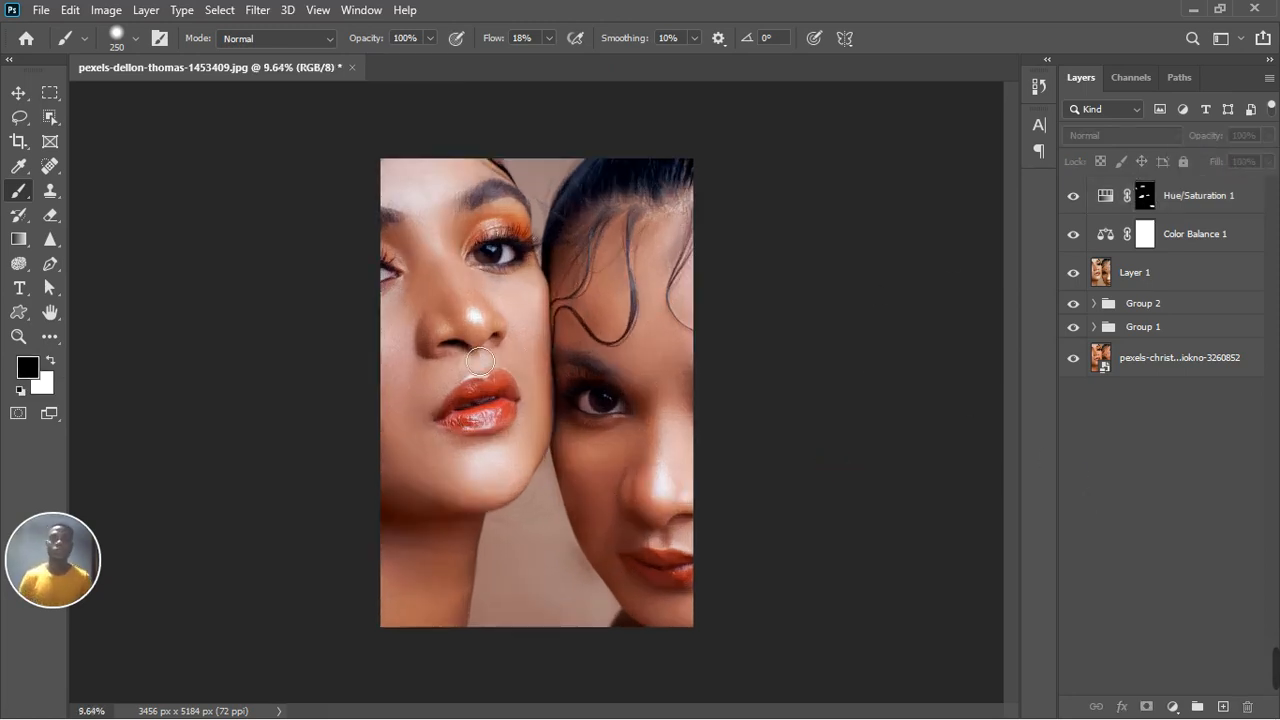
{"action": "scroll", "coordinate": [480, 360], "scroll_direction": "up", "scroll_amount": 2}
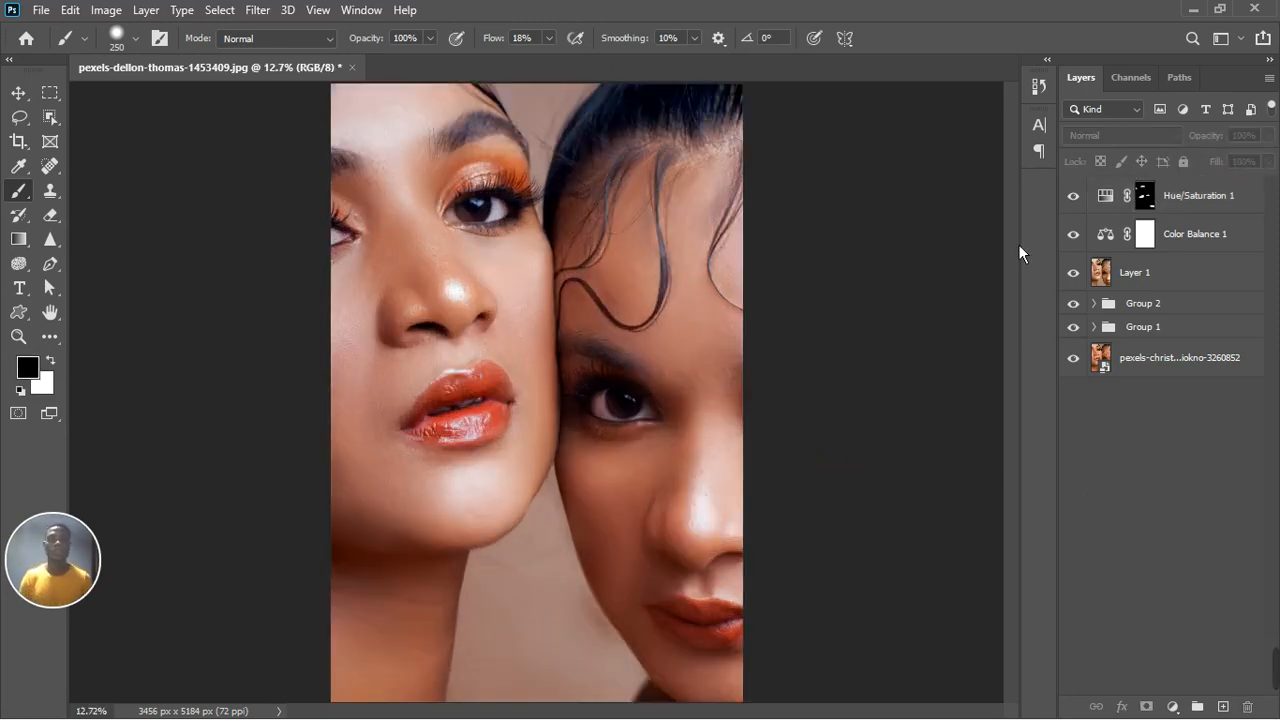
{"action": "left_click", "coordinate": [1080, 199]}
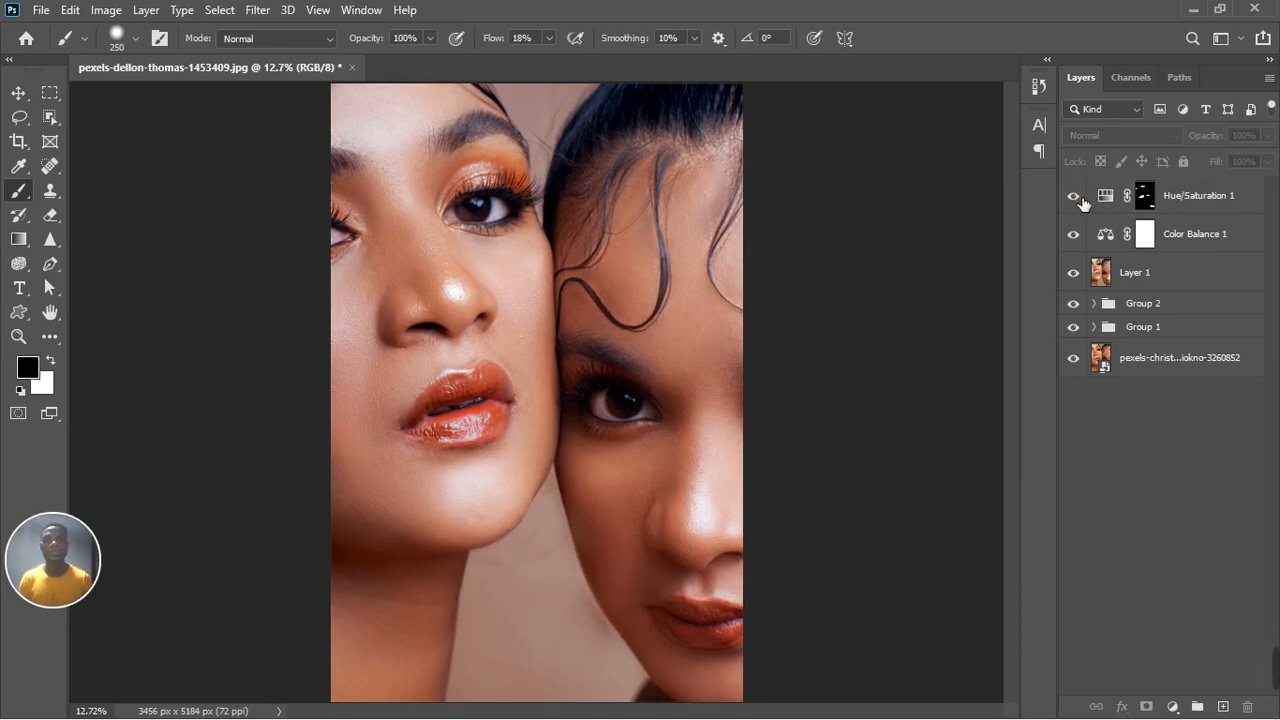
{"action": "left_click", "coordinate": [1257, 184]}
{"action": "key", "text": "x"}
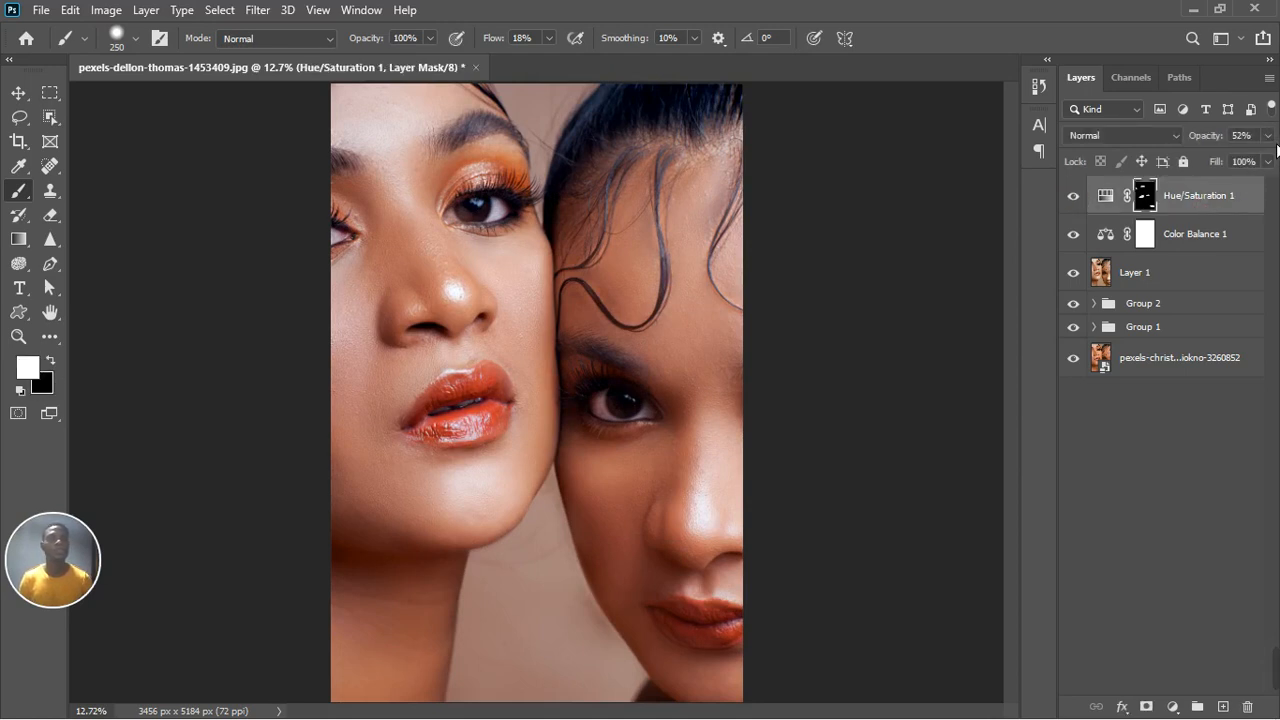
{"action": "left_click", "coordinate": [1267, 135]}
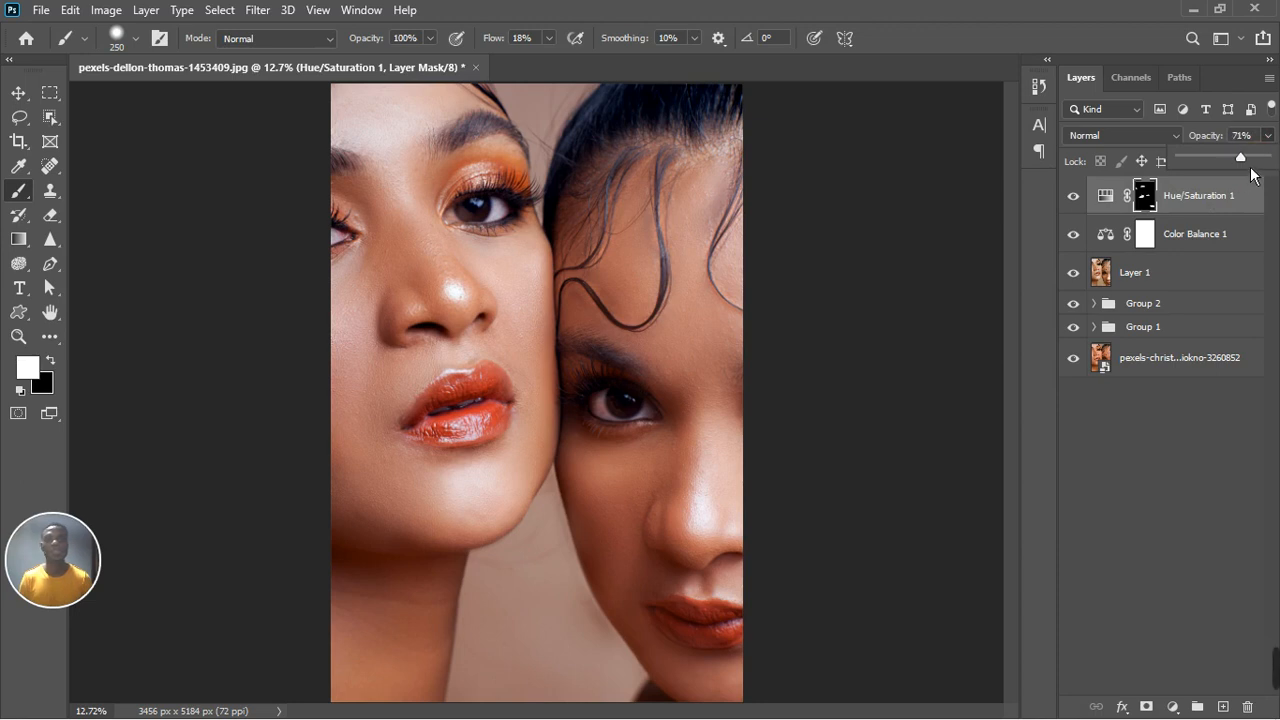
{"action": "left_click_drag", "start_coordinate": [1250, 168], "coordinate": [1253, 168]}
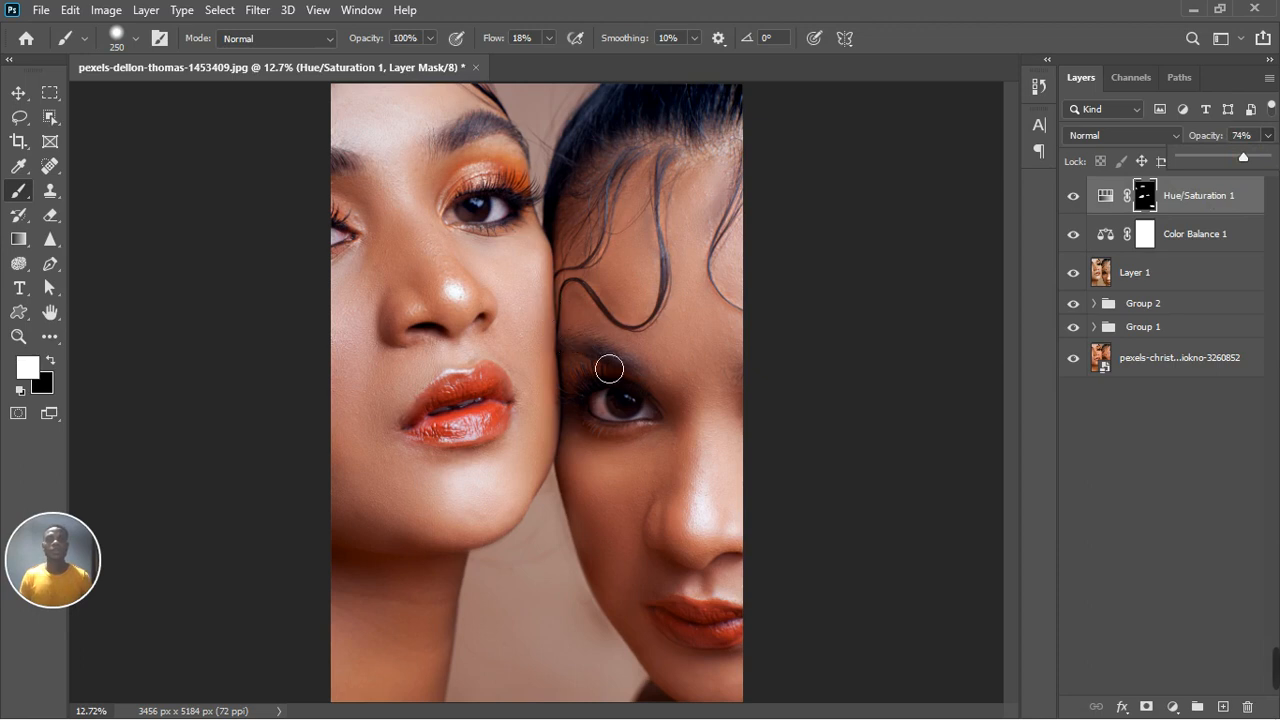
{"action": "scroll", "coordinate": [609, 369], "scroll_direction": "down", "scroll_amount": 2}
{"action": "left_click", "coordinate": [1147, 516]}
{"action": "key", "text": "x"}
{"action": "scroll", "coordinate": [558, 406], "scroll_direction": "down", "scroll_amount": 1}
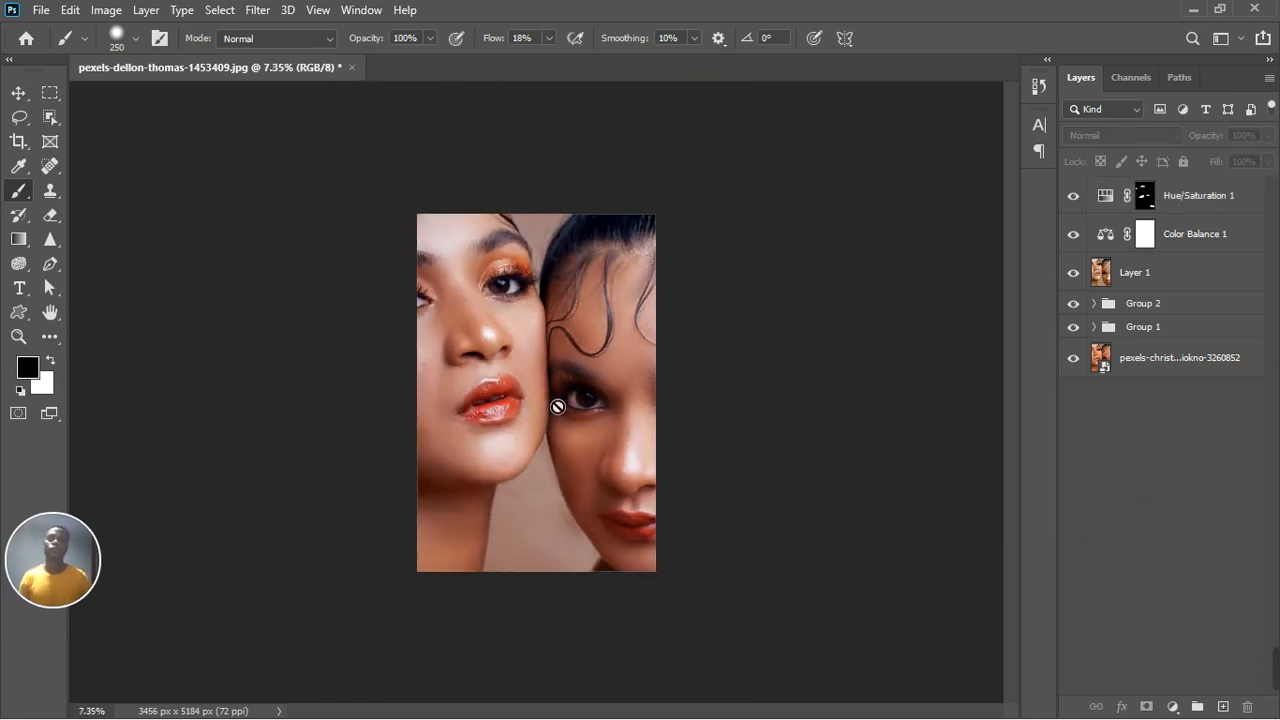